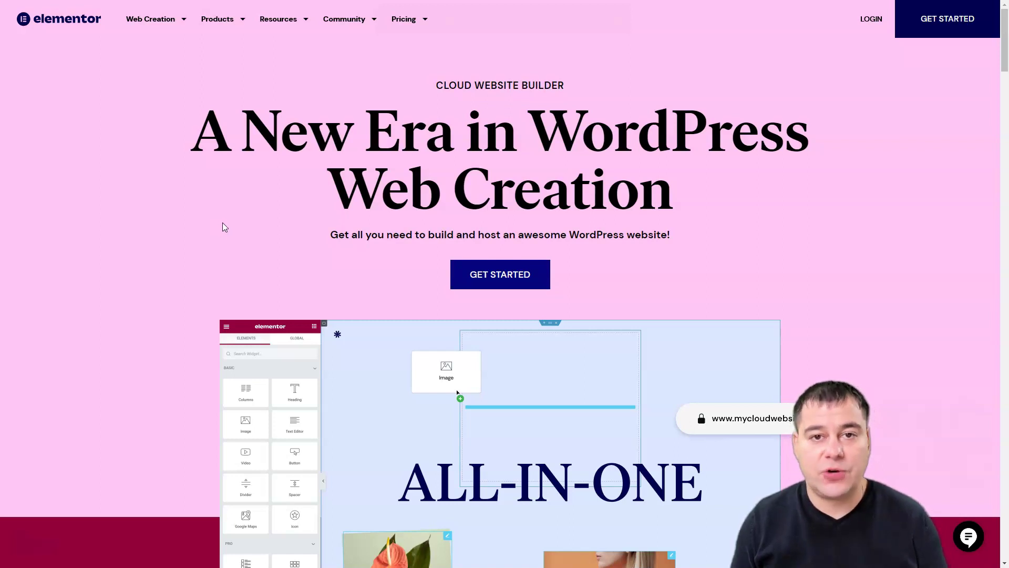
# - Review the cloud website builder landing page, including its features, complete-solution overview, testimonials and Scale Up Your Business section
pyautogui.scroll(-6, 213, 224)
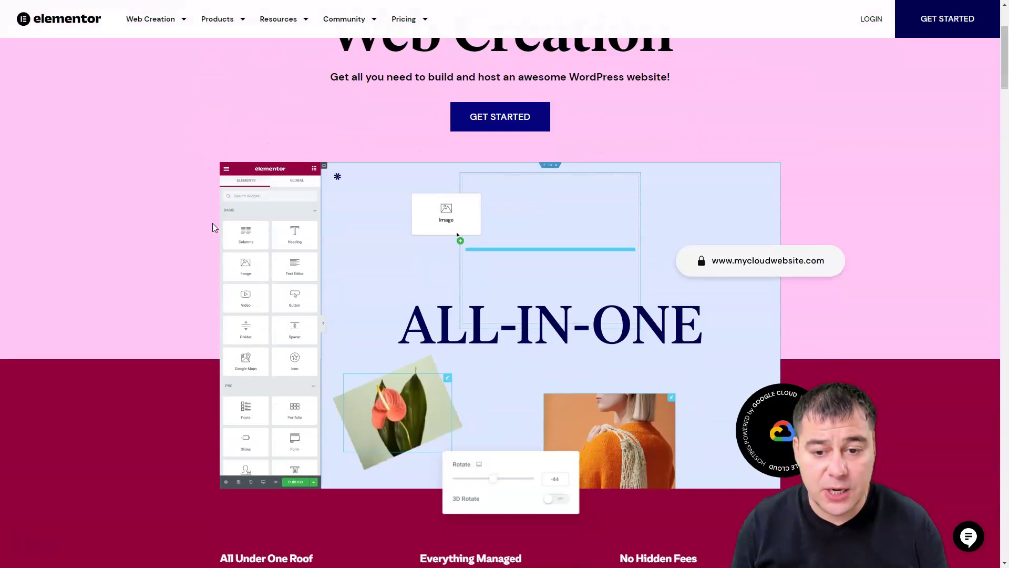
pyautogui.scroll(-2, 213, 227)
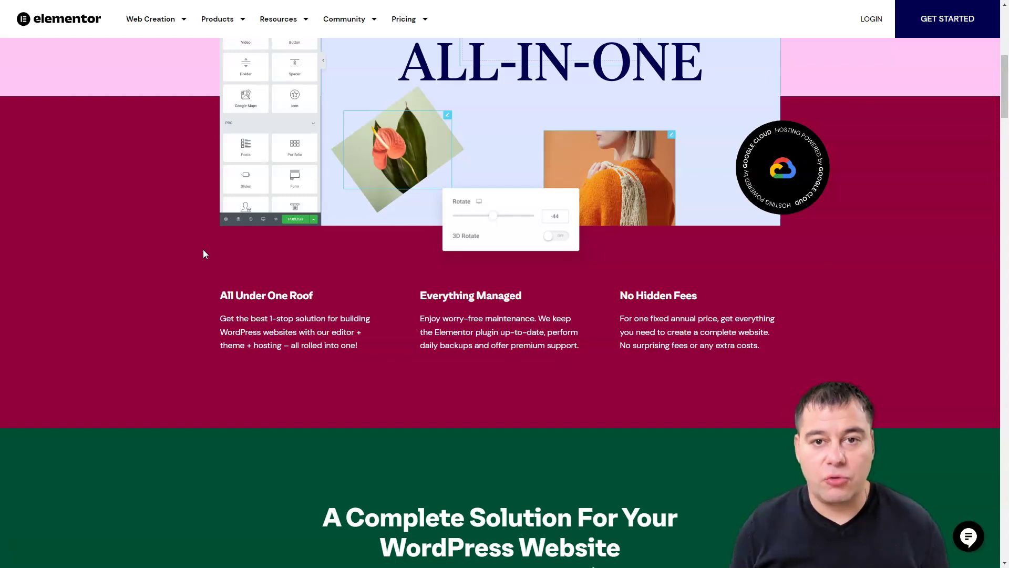
pyautogui.scroll(-5, 203, 251)
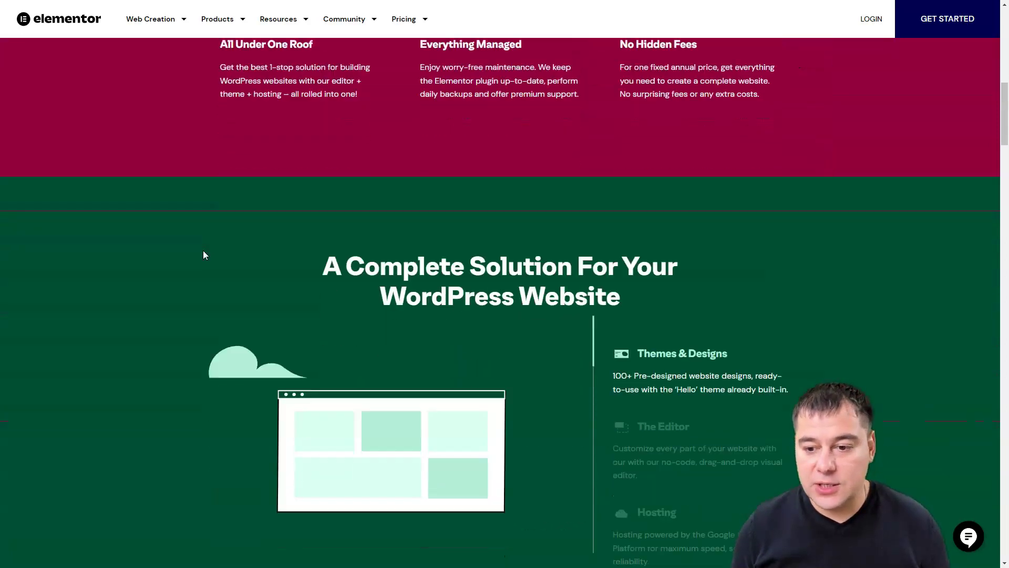
pyautogui.scroll(-1, 203, 252)
pyautogui.scroll(-1, 203, 251)
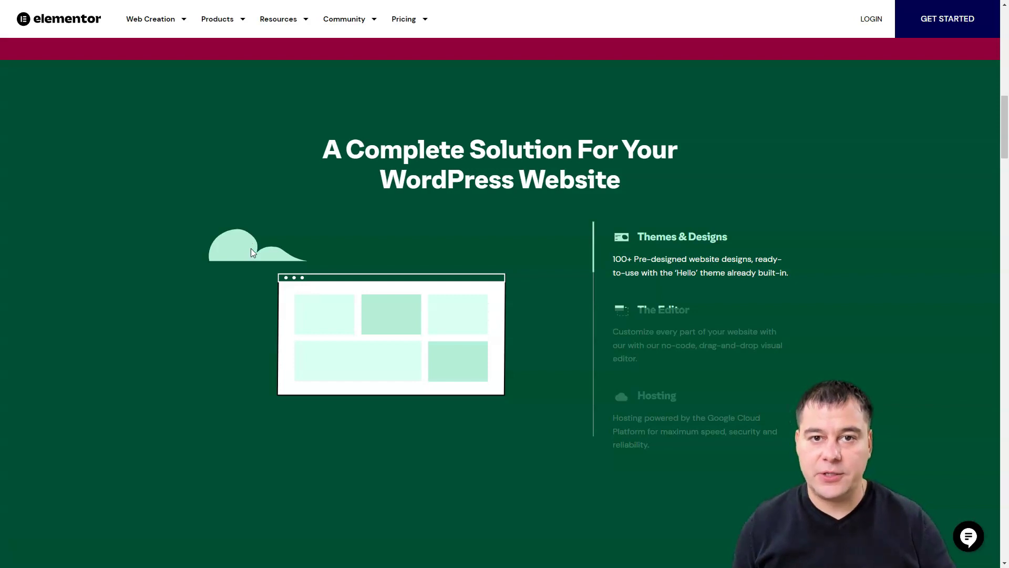
pyautogui.scroll(-1, 251, 245)
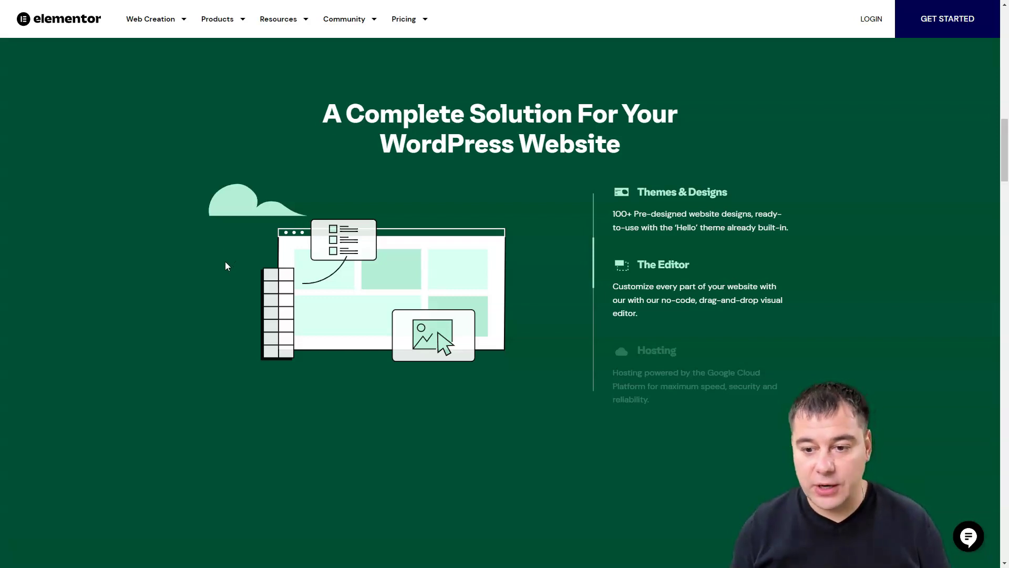
pyautogui.scroll(-3, 227, 265)
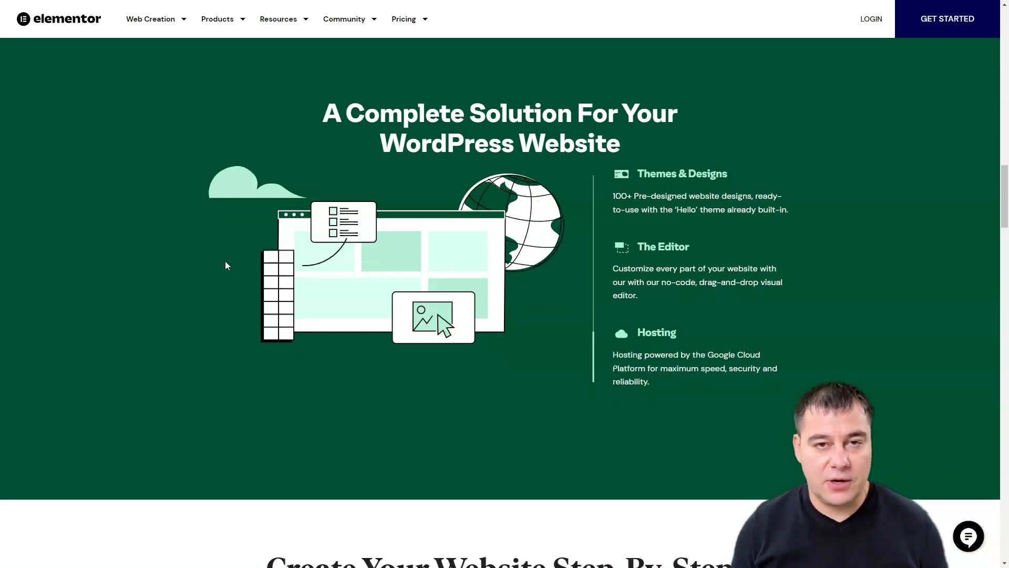
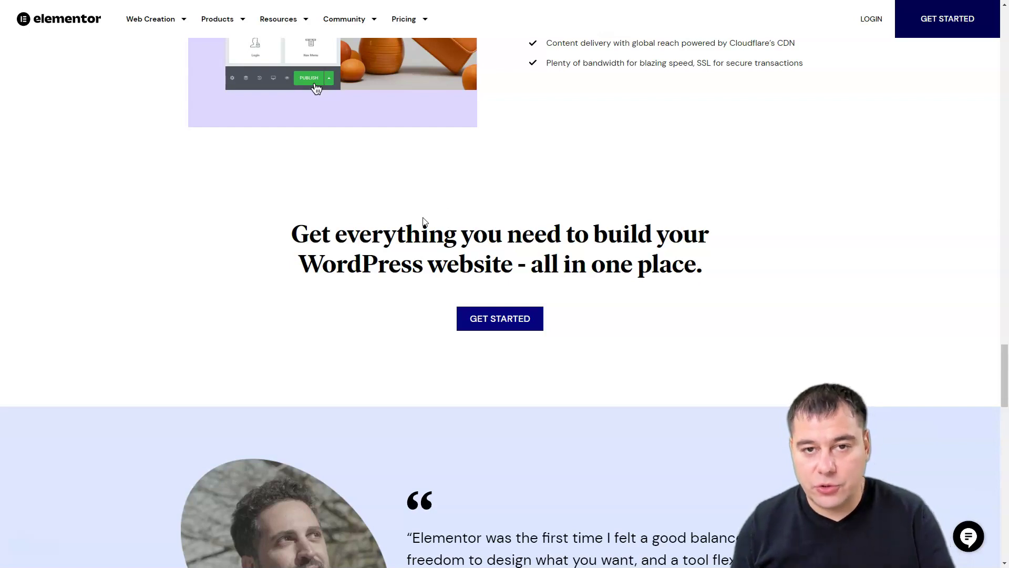
pyautogui.scroll(-10, 429, 222)
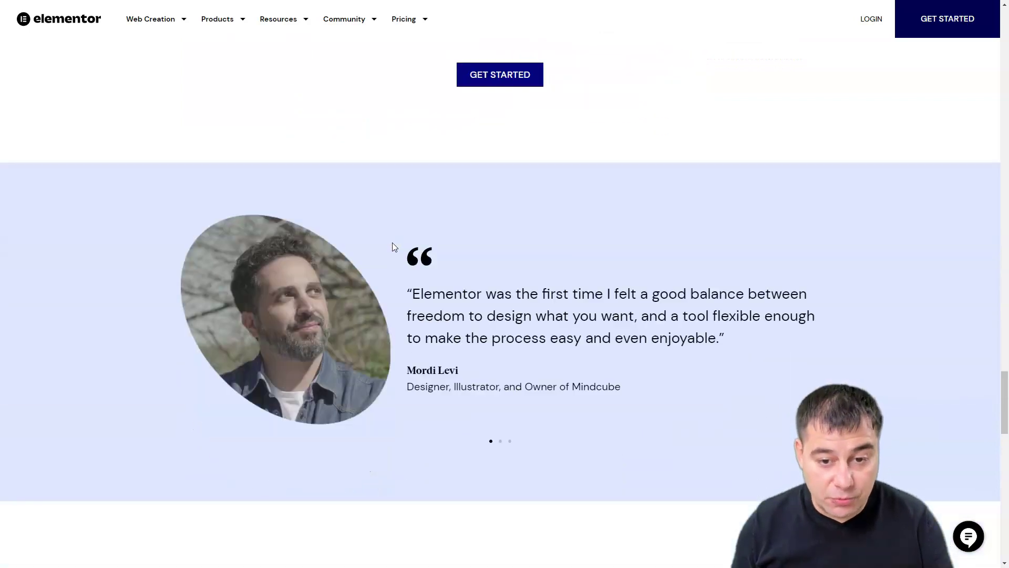
pyautogui.scroll(-3, 404, 245)
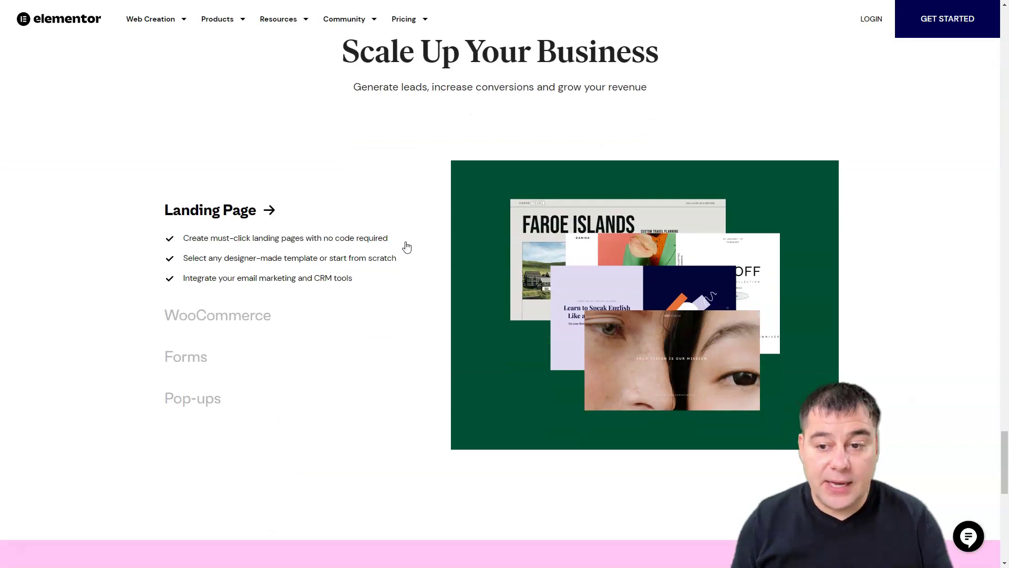
pyautogui.scroll(-1, 407, 247)
pyautogui.scroll(-7, 408, 247)
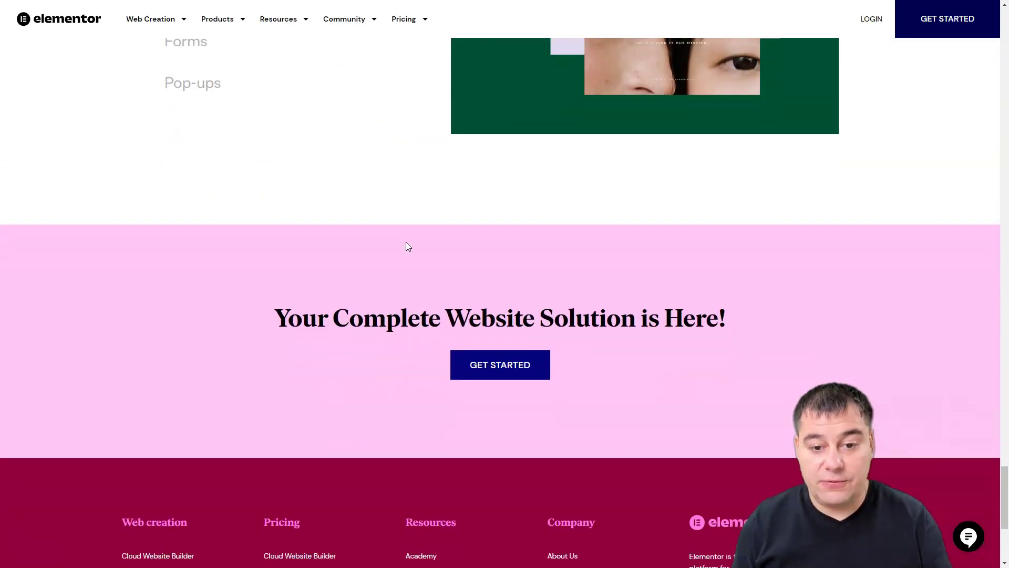
# - Get started with the cloud website builder from the Your Complete Website Solution section to open the design library
pyautogui.scroll(-2, 408, 247)
pyautogui.scroll(4, 408, 245)
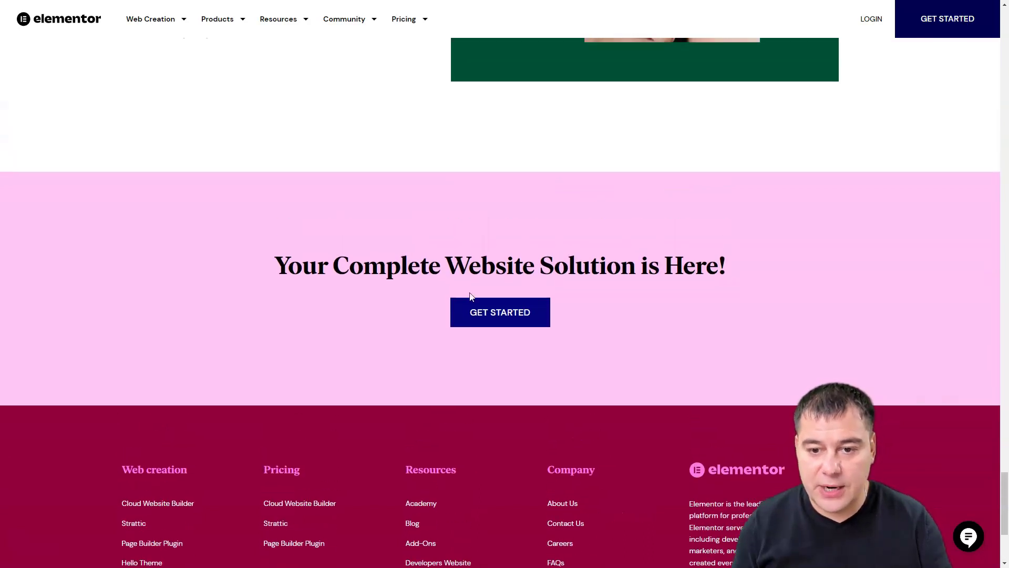
pyautogui.click(504, 317)
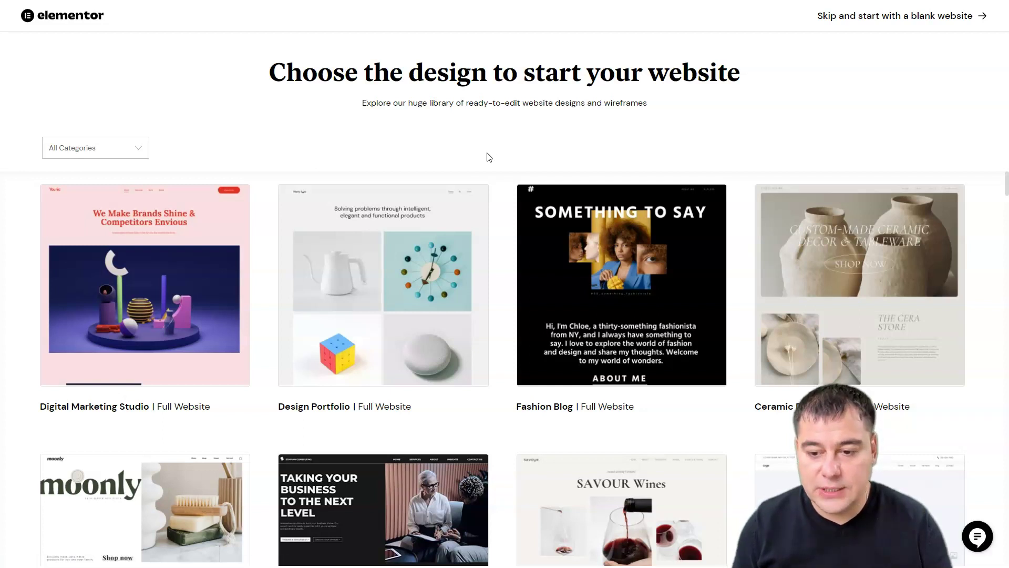
# - Browse the ready-to-edit website designs and wireframes across all categories in the design library
pyautogui.scroll(-5, 496, 219)
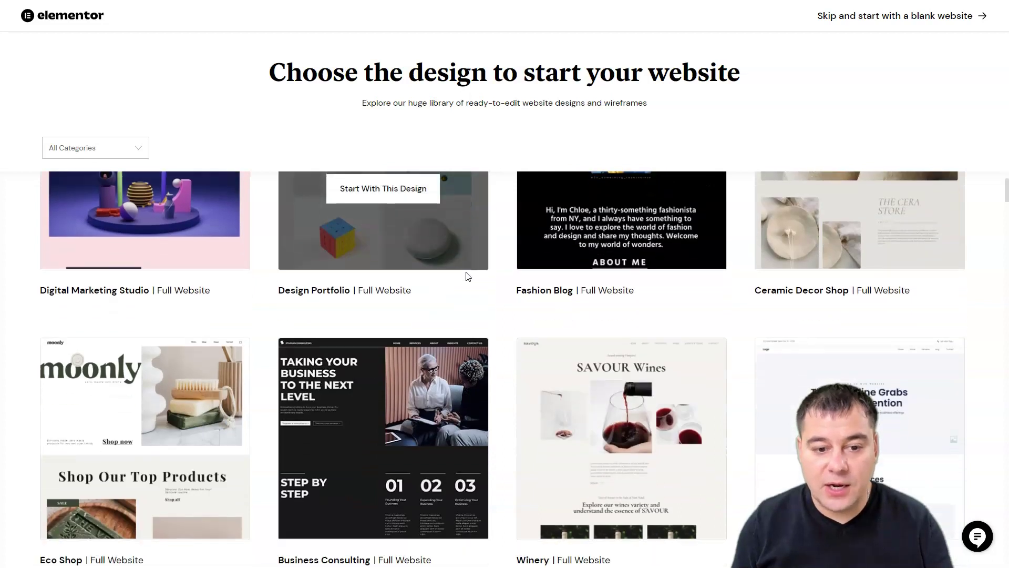
pyautogui.scroll(-4, 470, 272)
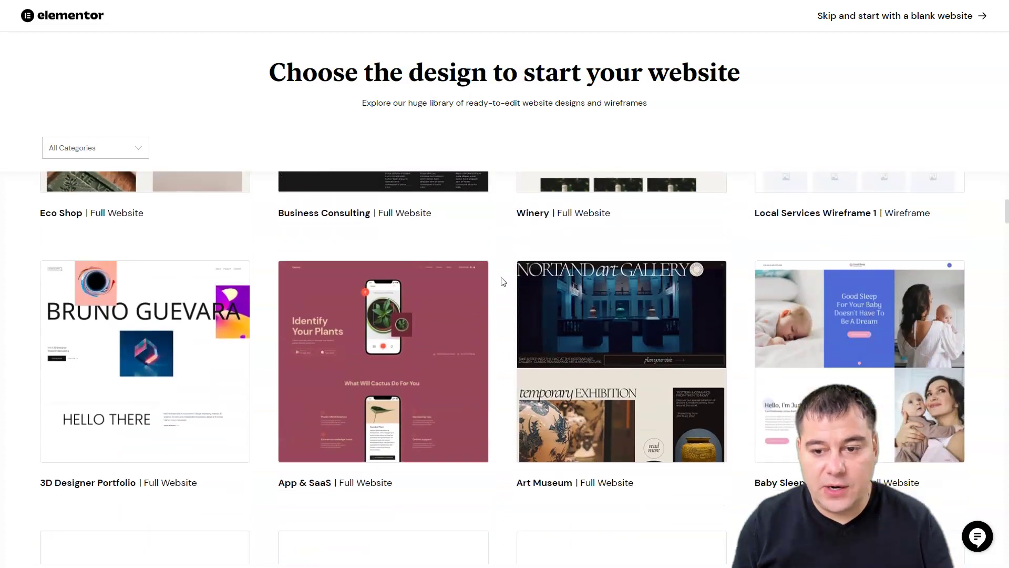
pyautogui.scroll(-4, 503, 282)
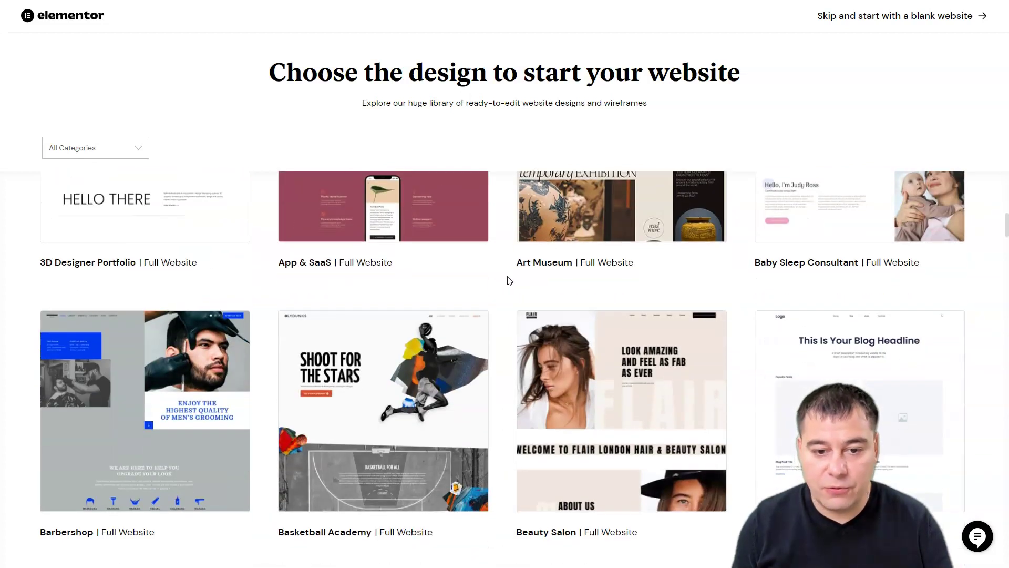
pyautogui.scroll(-2, 509, 280)
pyautogui.moveTo(476, 255)
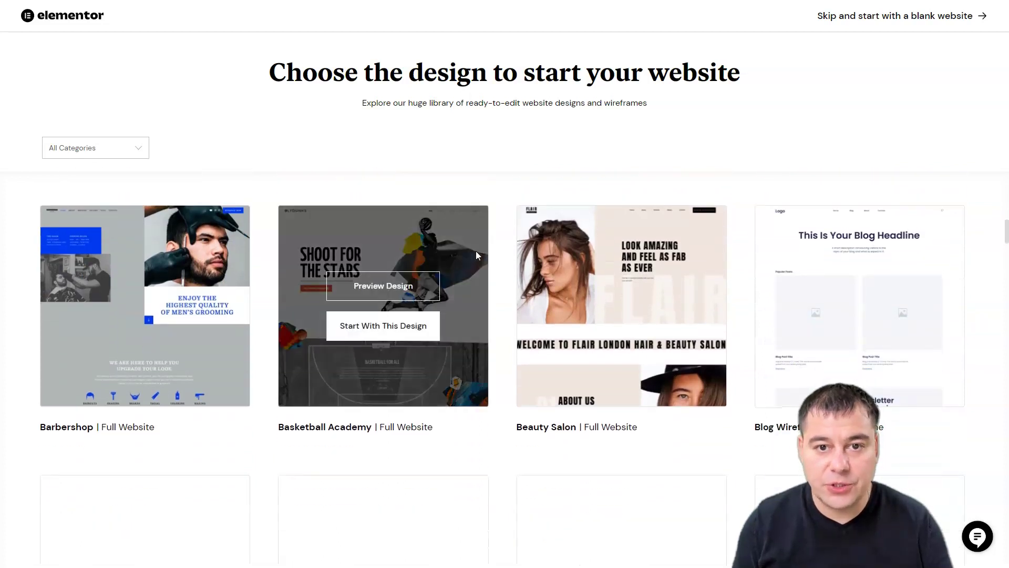
pyautogui.scroll(-1, 121, 233)
pyautogui.moveTo(87, 209)
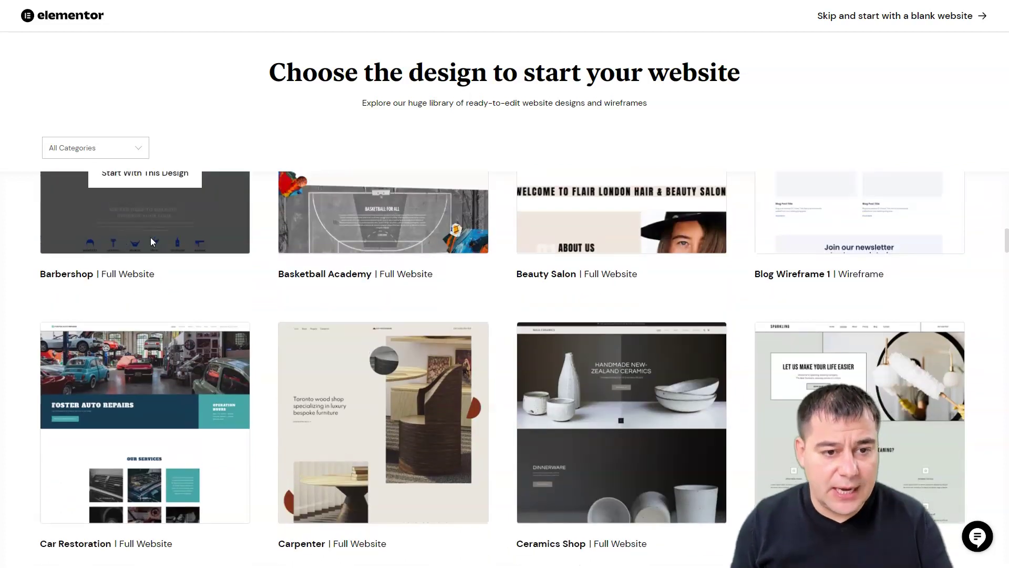
pyautogui.scroll(-3, 467, 305)
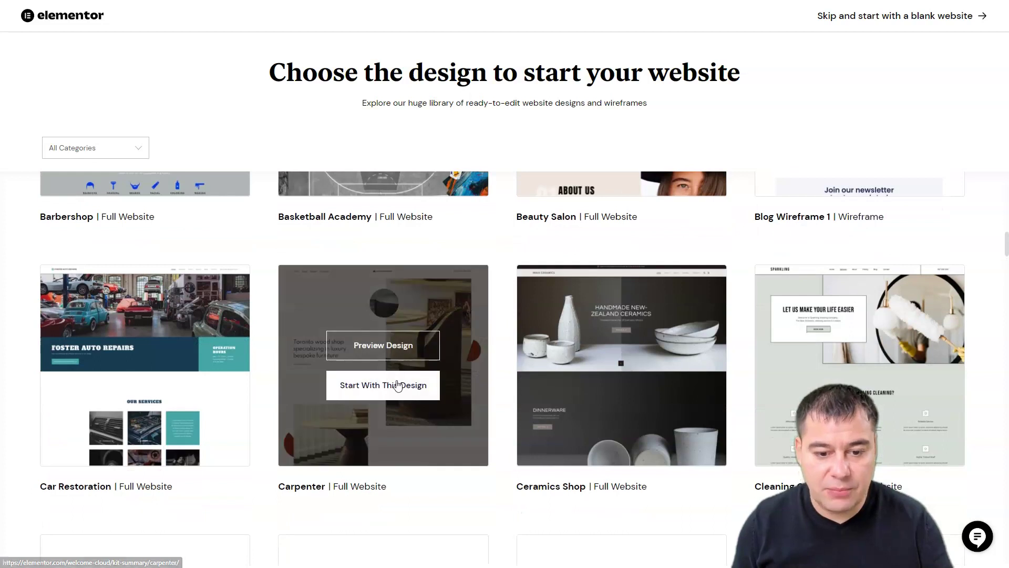
pyautogui.scroll(-3, 623, 357)
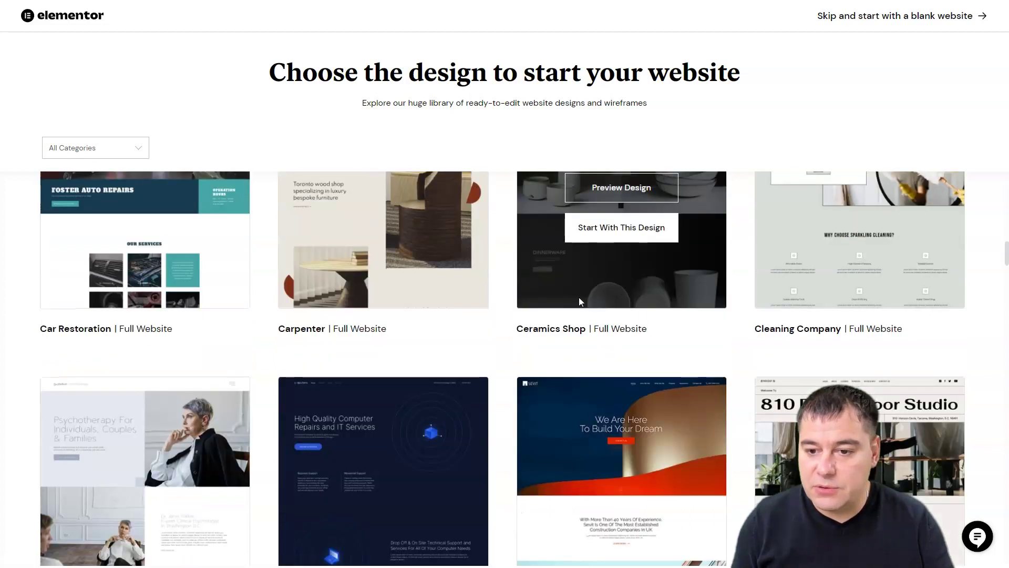
pyautogui.scroll(2, 579, 304)
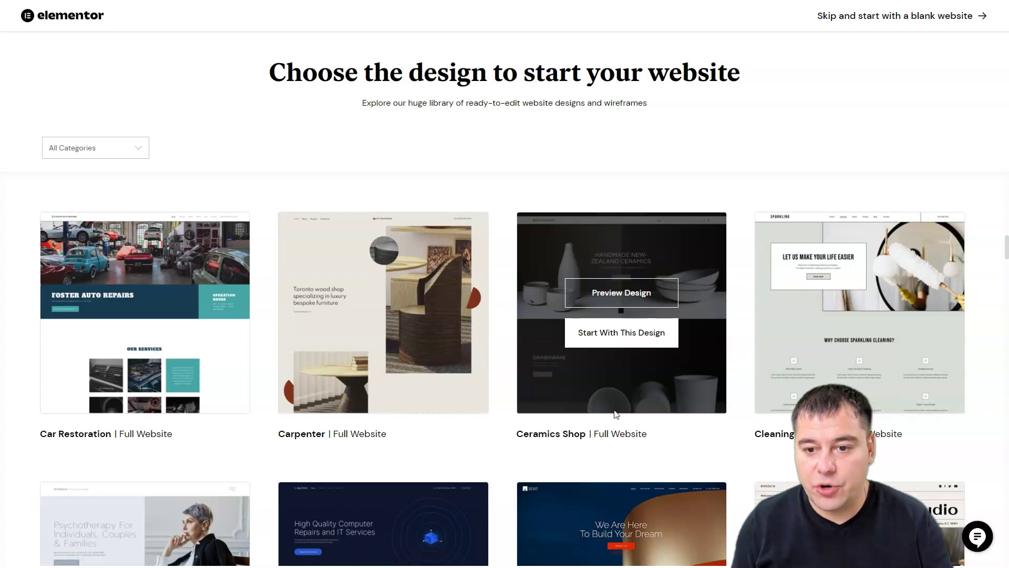
pyautogui.scroll(-8, 566, 352)
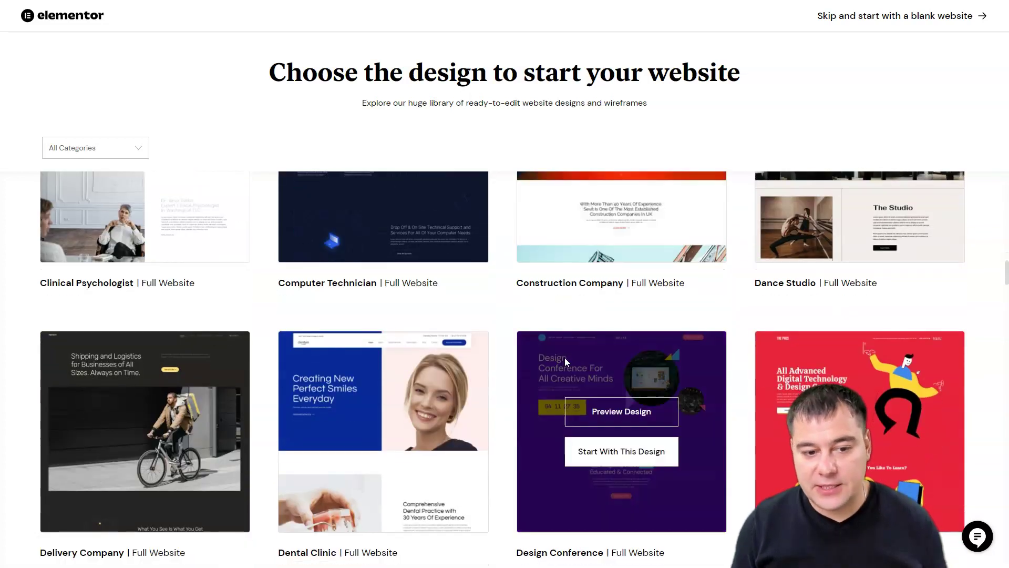
pyautogui.scroll(-4, 569, 351)
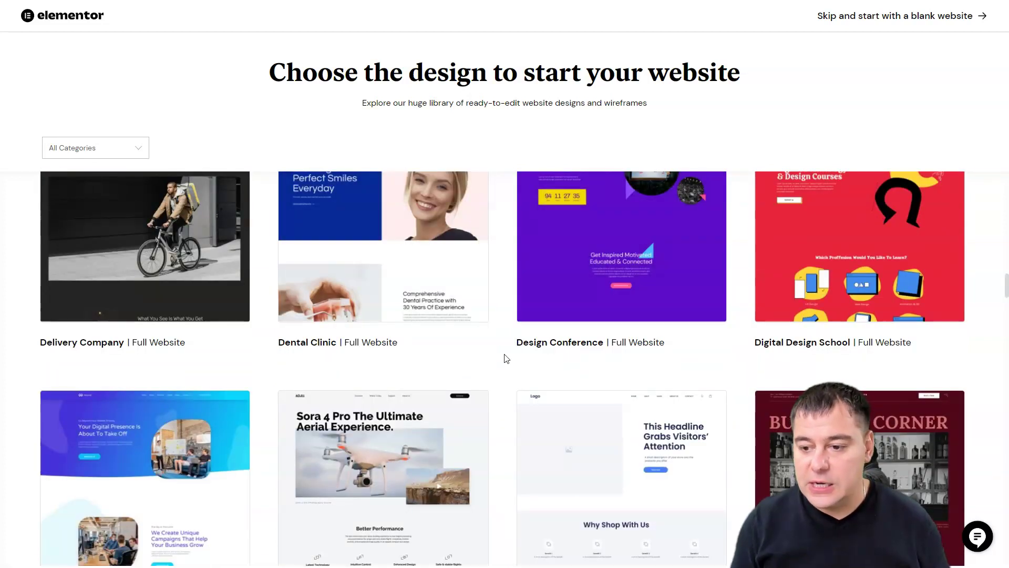
pyautogui.scroll(-2, 504, 358)
pyautogui.scroll(-5, 505, 358)
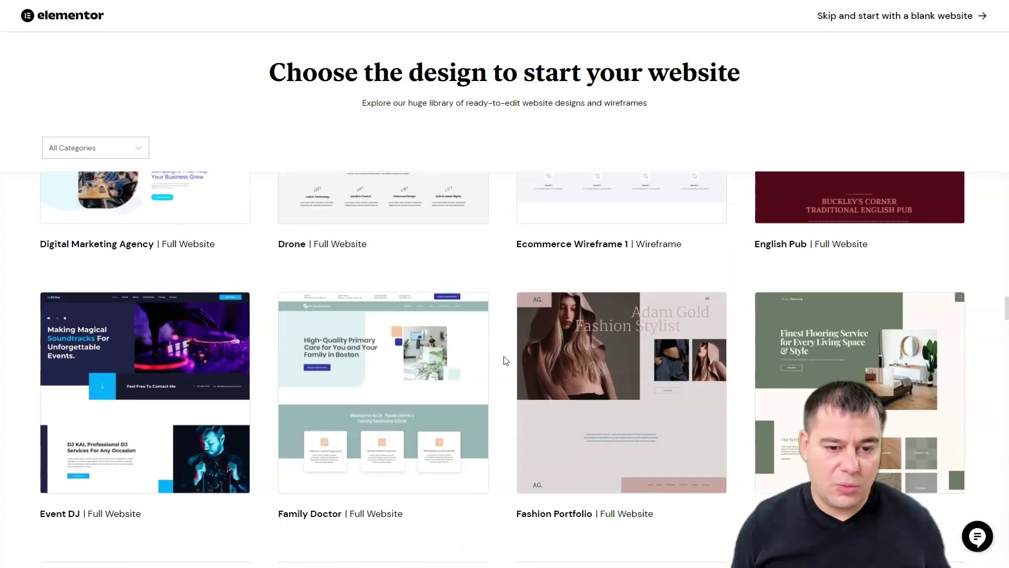
pyautogui.scroll(-5, 506, 364)
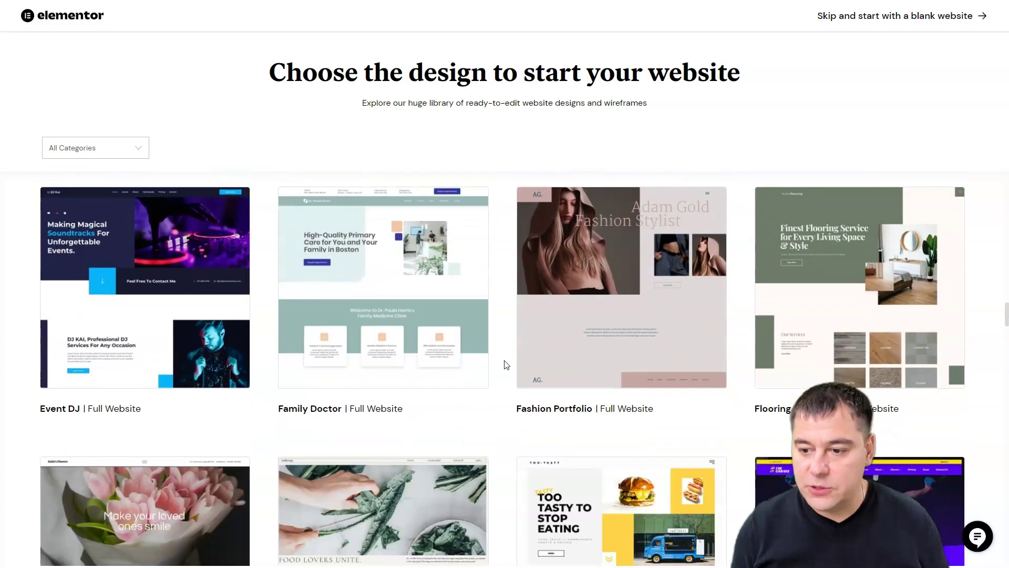
pyautogui.scroll(-1, 506, 364)
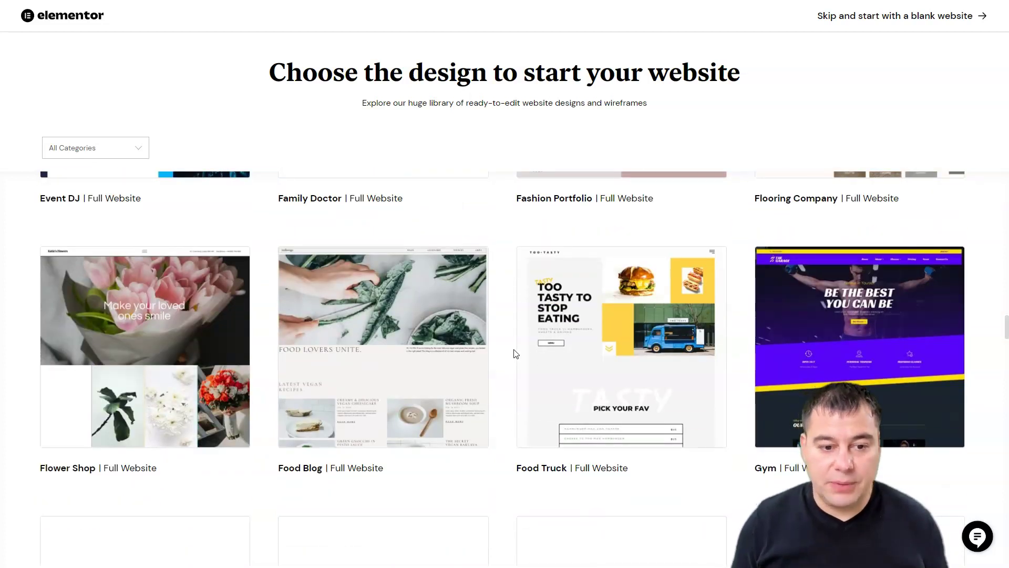
pyautogui.scroll(-5, 509, 359)
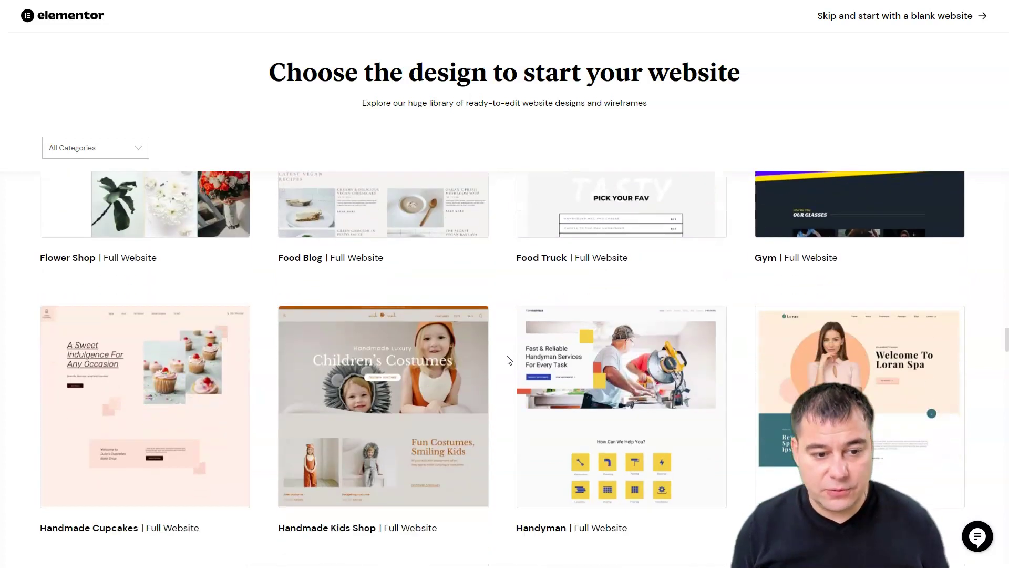
pyautogui.scroll(-4, 509, 359)
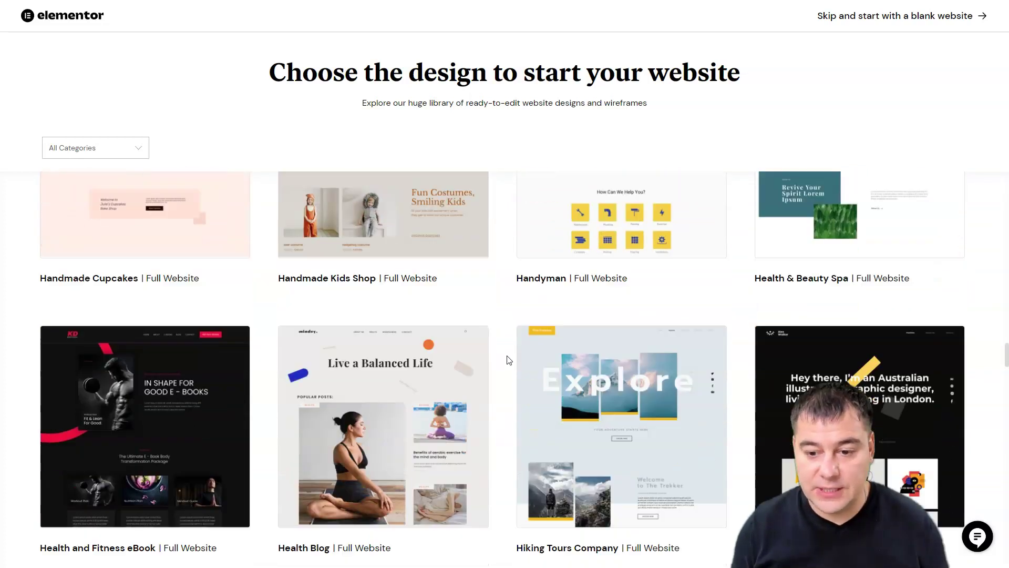
pyautogui.scroll(-8, 509, 361)
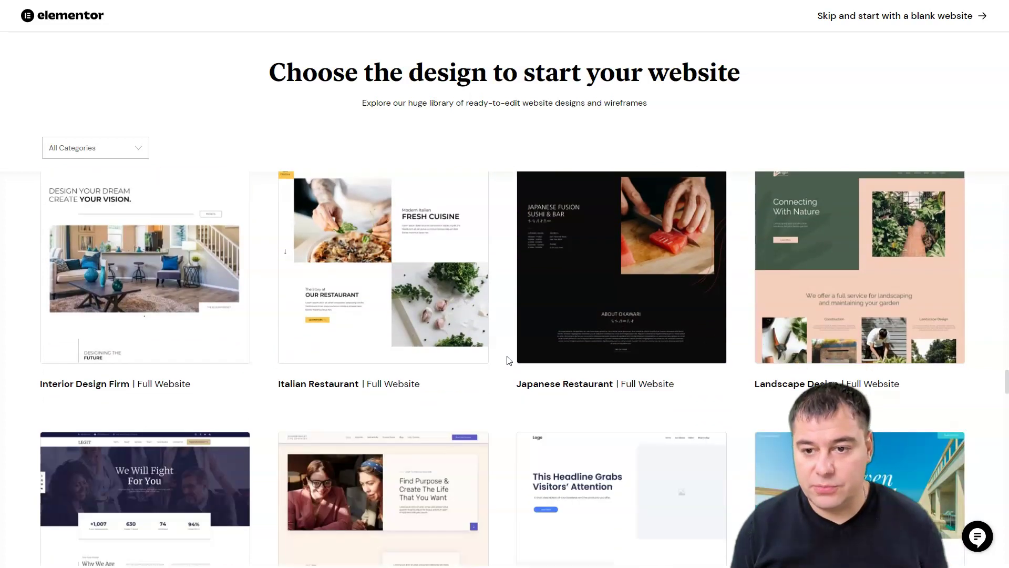
pyautogui.scroll(-7, 509, 361)
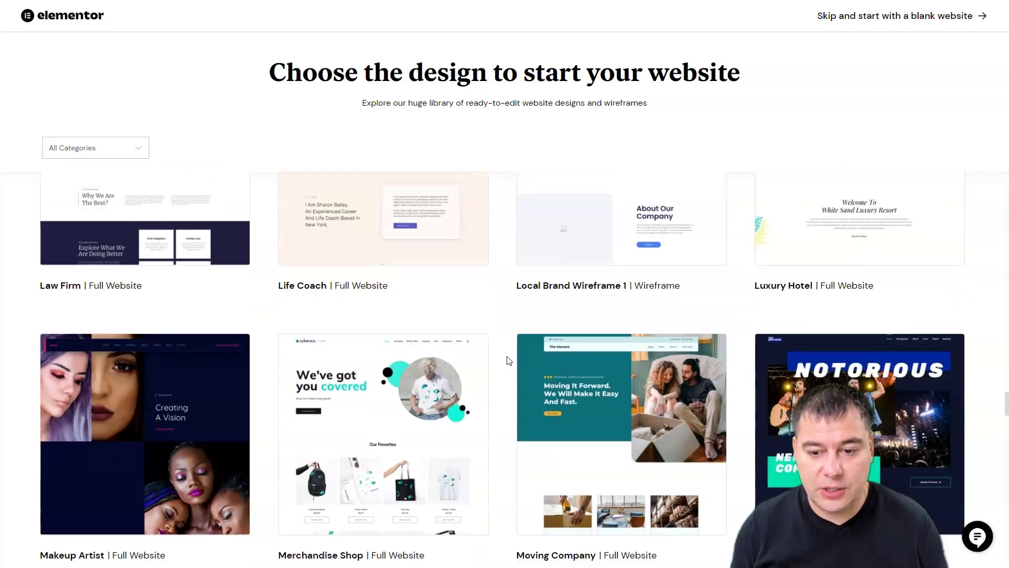
# - Show the available design categories and choose to skip the designs and start with a blank website
pyautogui.scroll(12, 508, 358)
pyautogui.click(139, 149)
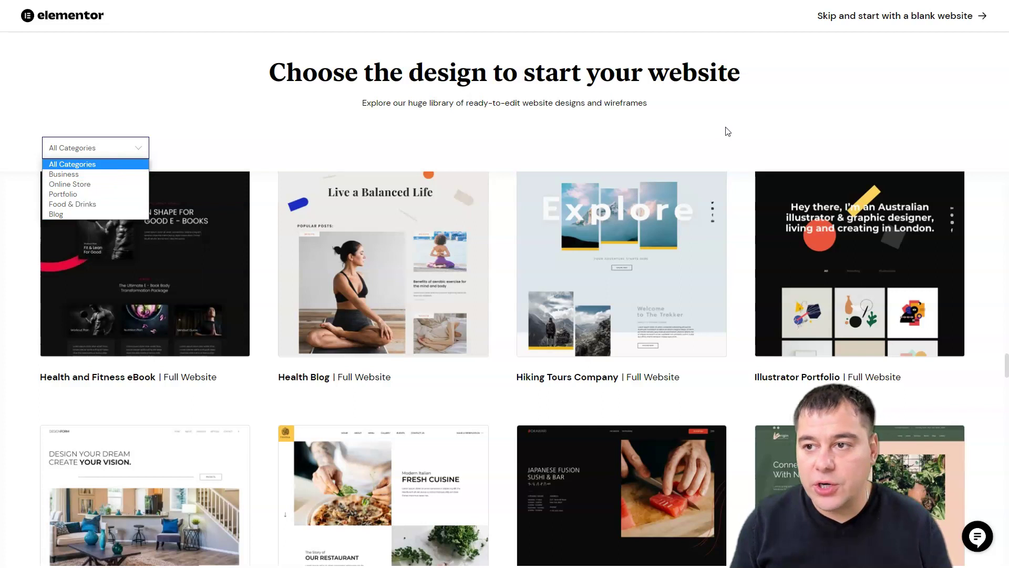
pyautogui.click(903, 21)
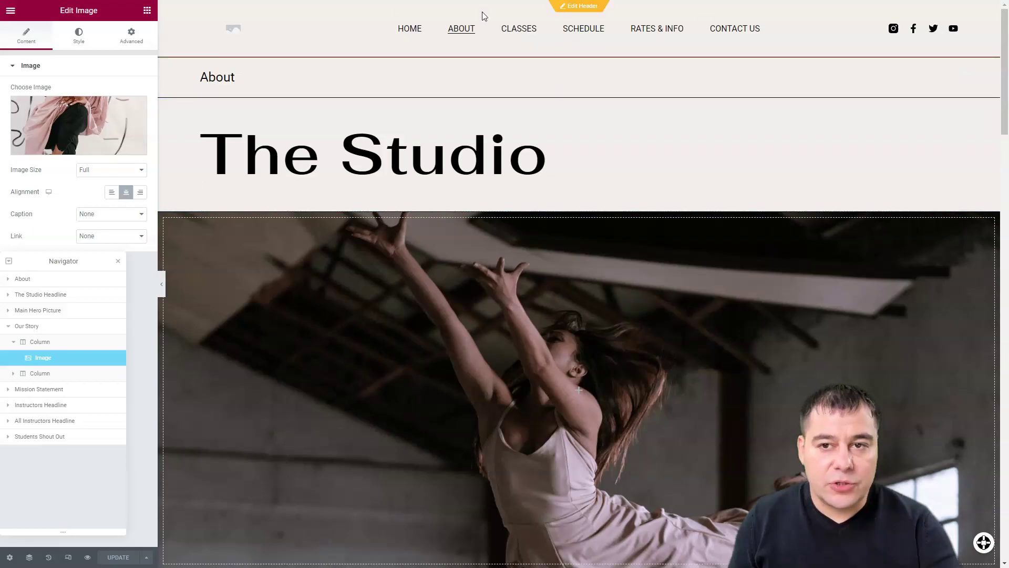
# - Review the About page's sections from The Studio headline through Our Story down to the Instructors photo grid
pyautogui.rightClick(552, 80)
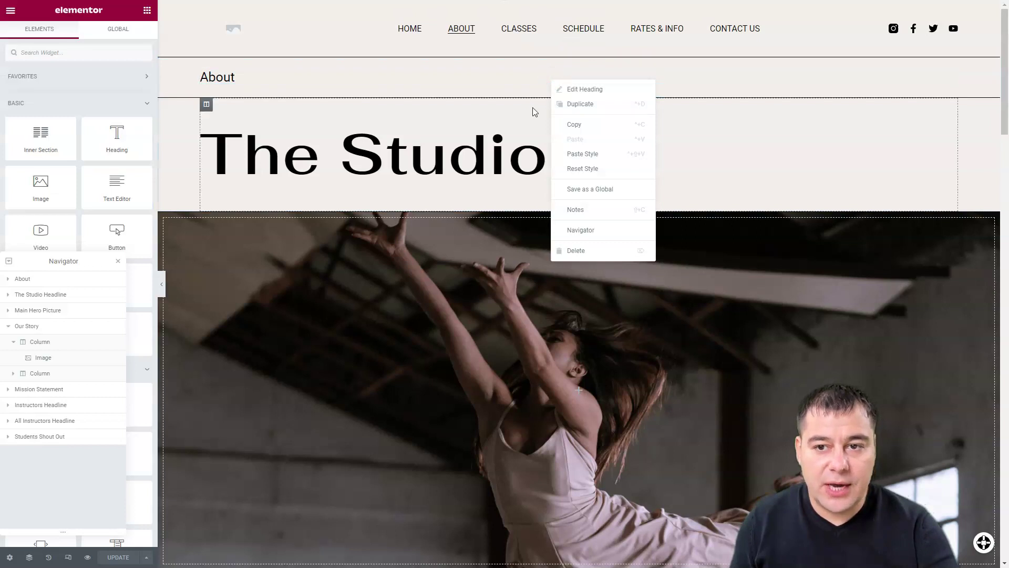
pyautogui.click(531, 124)
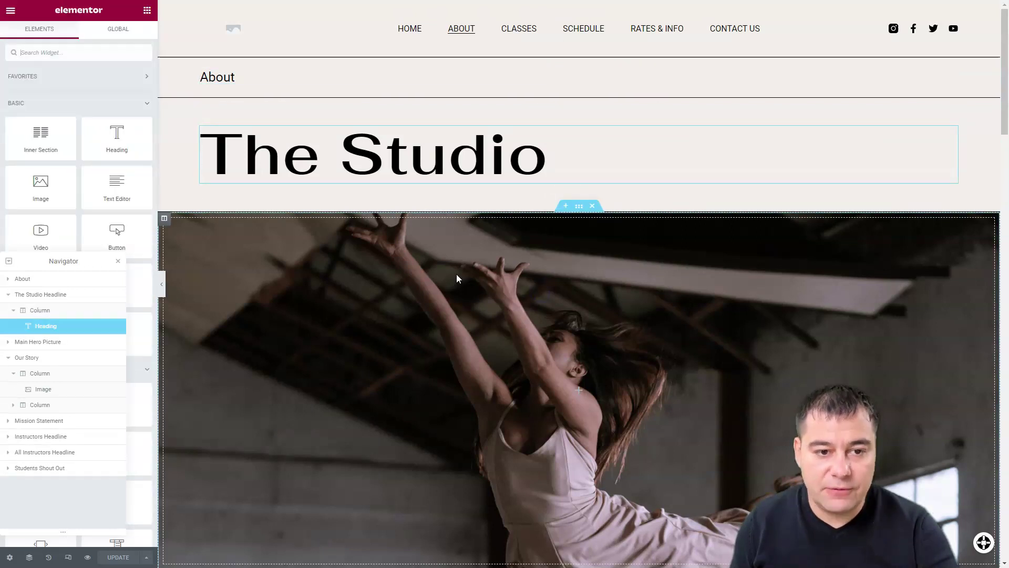
pyautogui.scroll(-4, 456, 274)
pyautogui.scroll(-3, 456, 274)
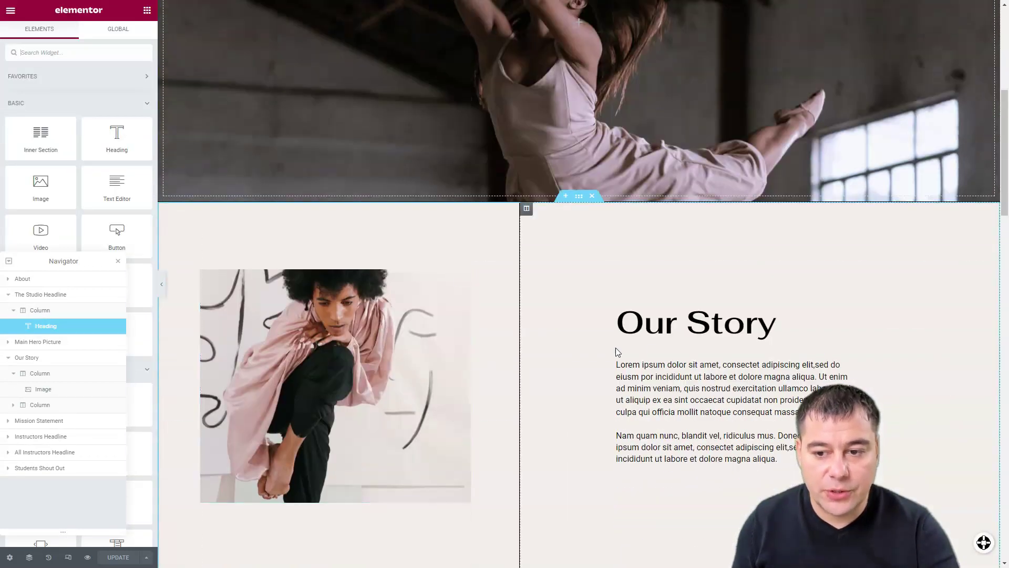
pyautogui.scroll(-5, 557, 235)
pyautogui.scroll(-8, 558, 238)
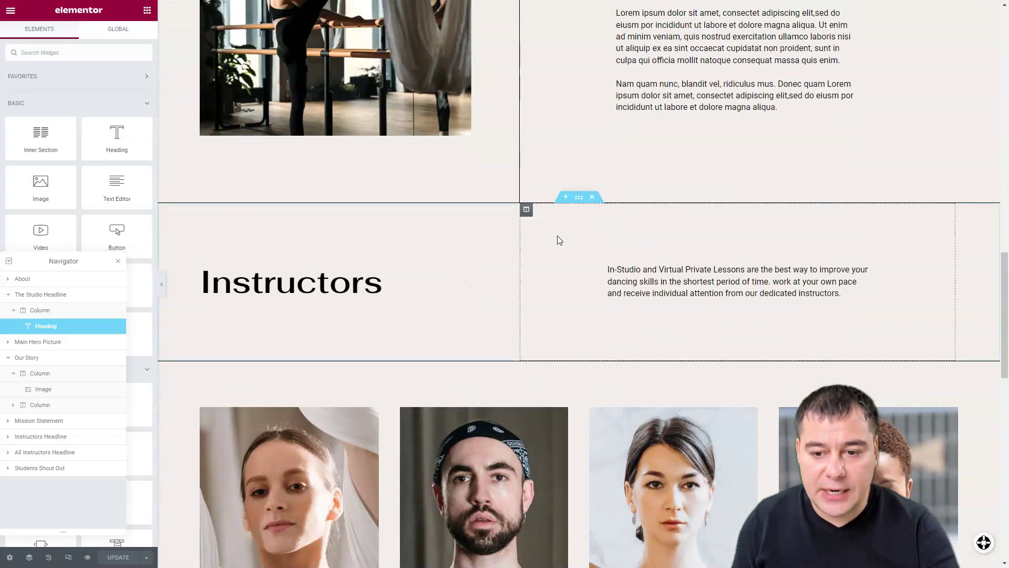
pyautogui.scroll(-3, 558, 238)
pyautogui.scroll(-2, 558, 237)
pyautogui.scroll(-3, 558, 236)
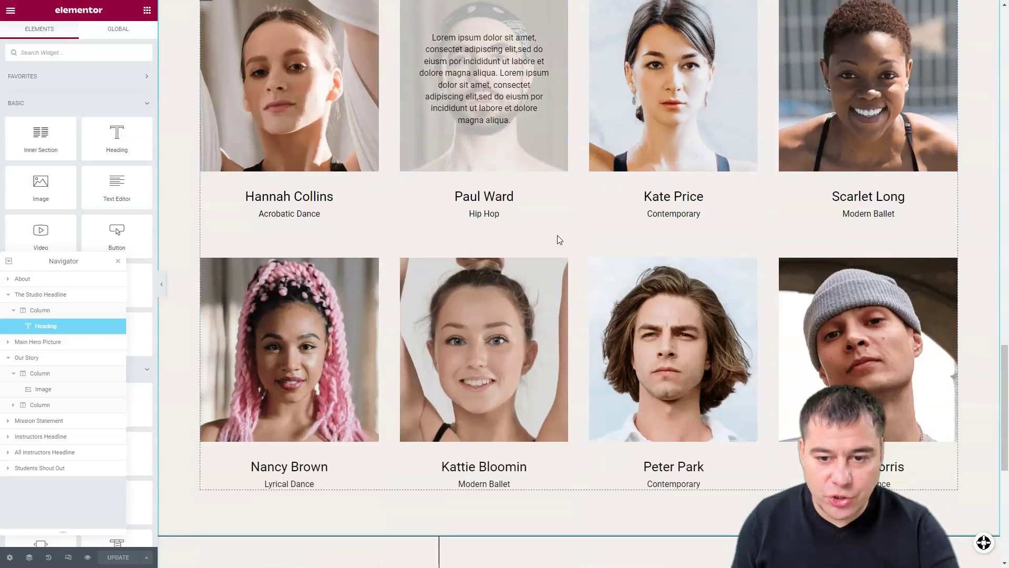
pyautogui.scroll(8, 558, 237)
pyautogui.scroll(15, 558, 238)
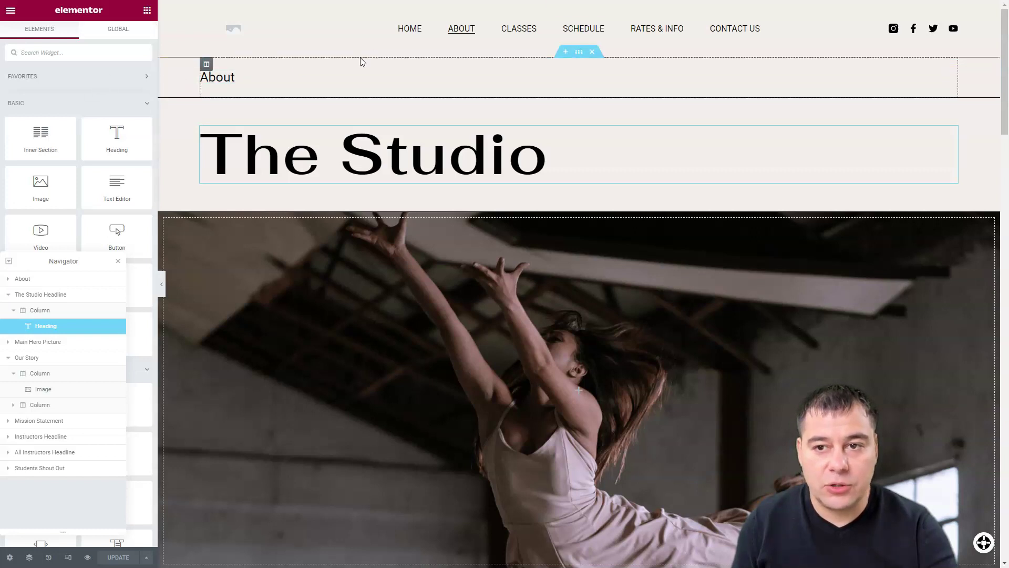
# - Delete the About title section above The Studio headline and close the Navigator to uncover the widget list
pyautogui.click(592, 51)
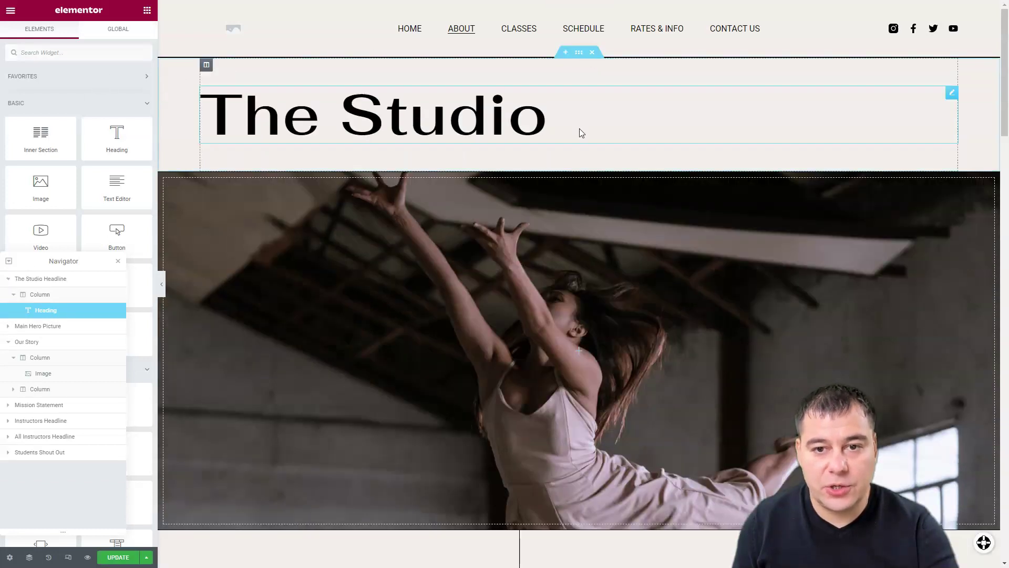
pyautogui.click(689, 120)
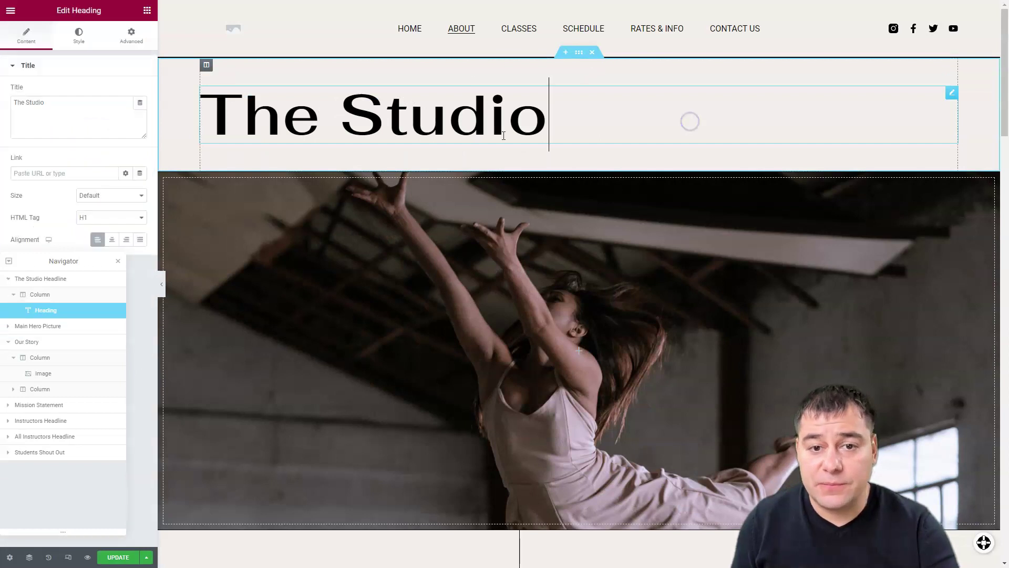
pyautogui.click(145, 15)
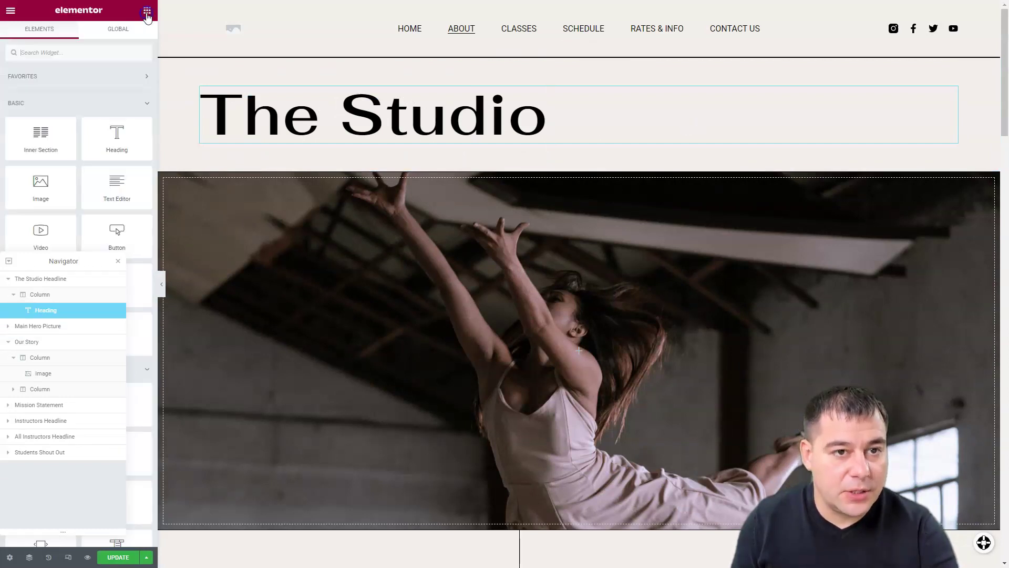
pyautogui.click(117, 262)
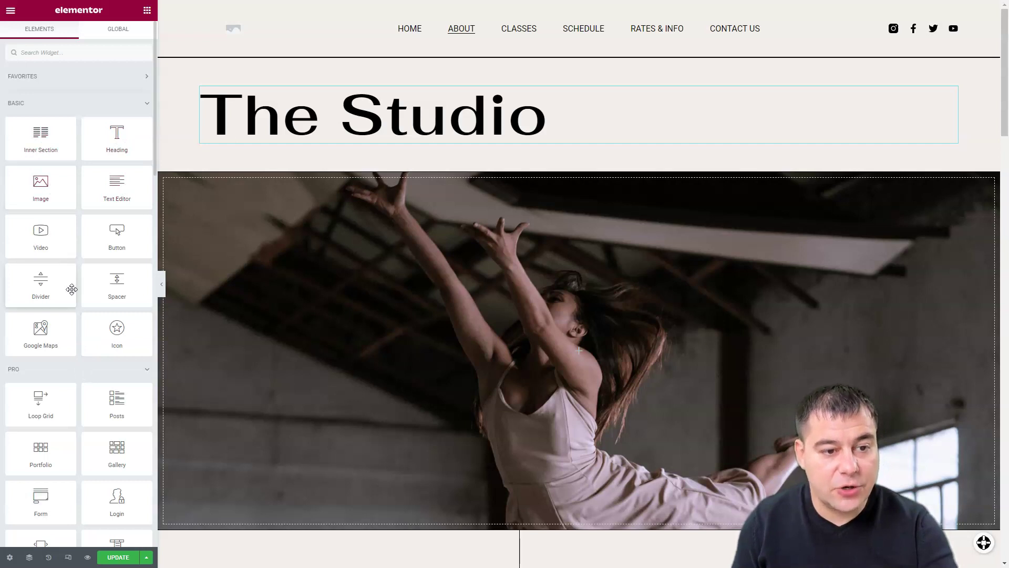
# - Add a Spacer widget above The Studio heading and set its space to 59 px
pyautogui.moveTo(112, 286); pyautogui.dragTo(519, 87)
pyautogui.moveTo(22, 103)
pyautogui.mouseDown()
pyautogui.moveTo(31, 102)
pyautogui.moveTo(19, 103)
pyautogui.mouseUp()
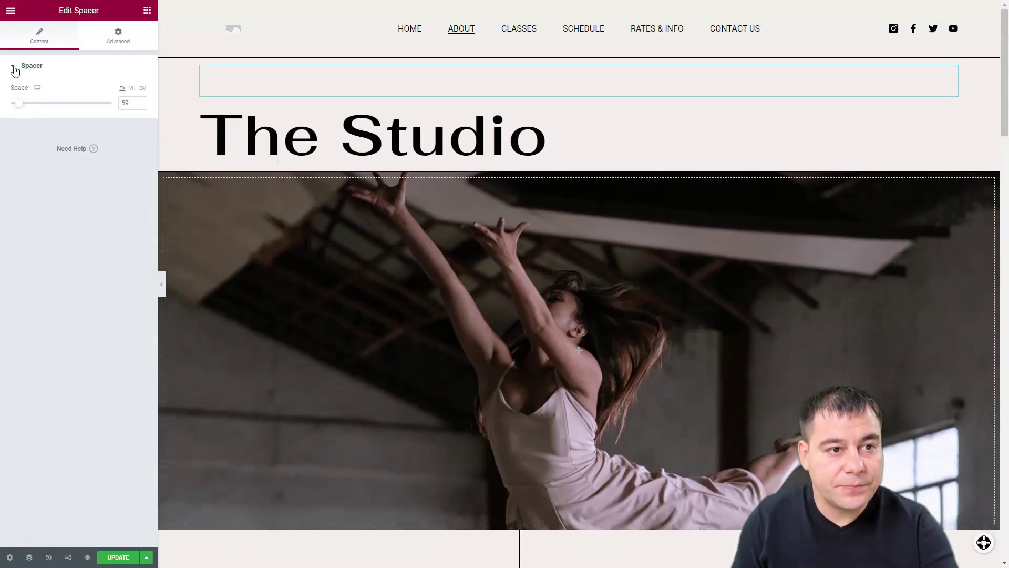
# - Examine the rest of the page down to Students Shout Out, the empty widget area and the footer
pyautogui.scroll(-6, 584, 318)
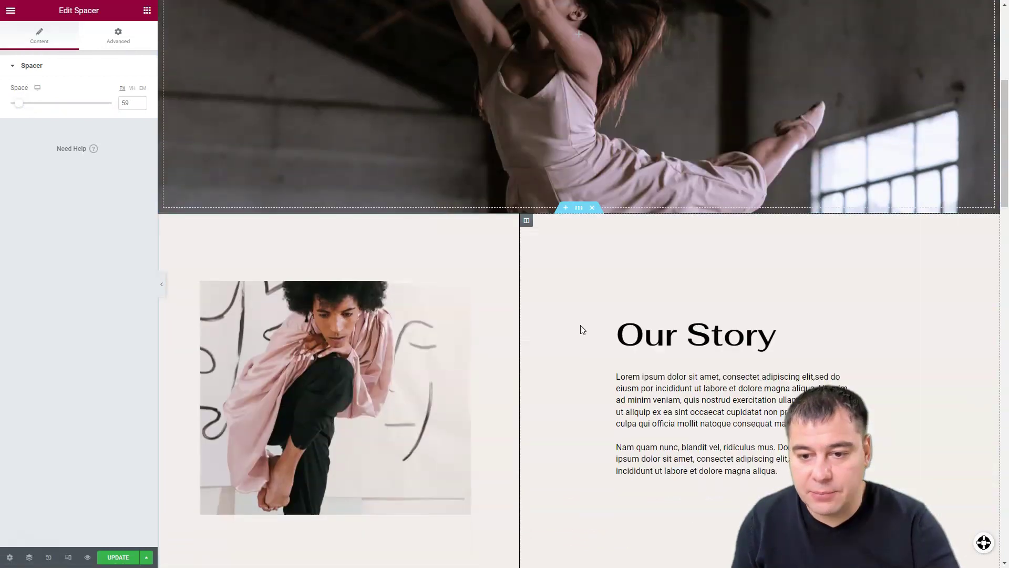
pyautogui.scroll(-15, 580, 330)
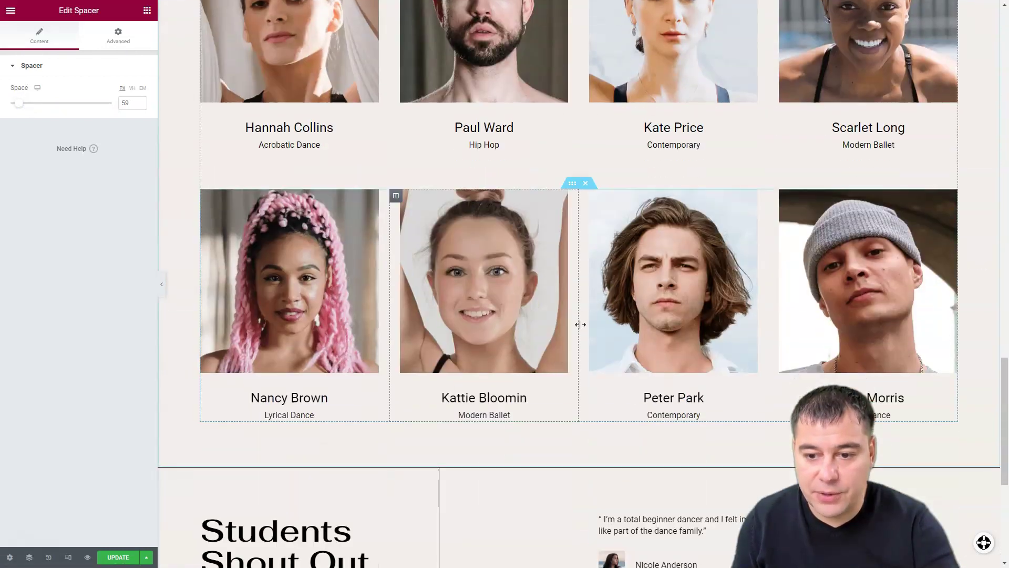
pyautogui.scroll(-6, 581, 325)
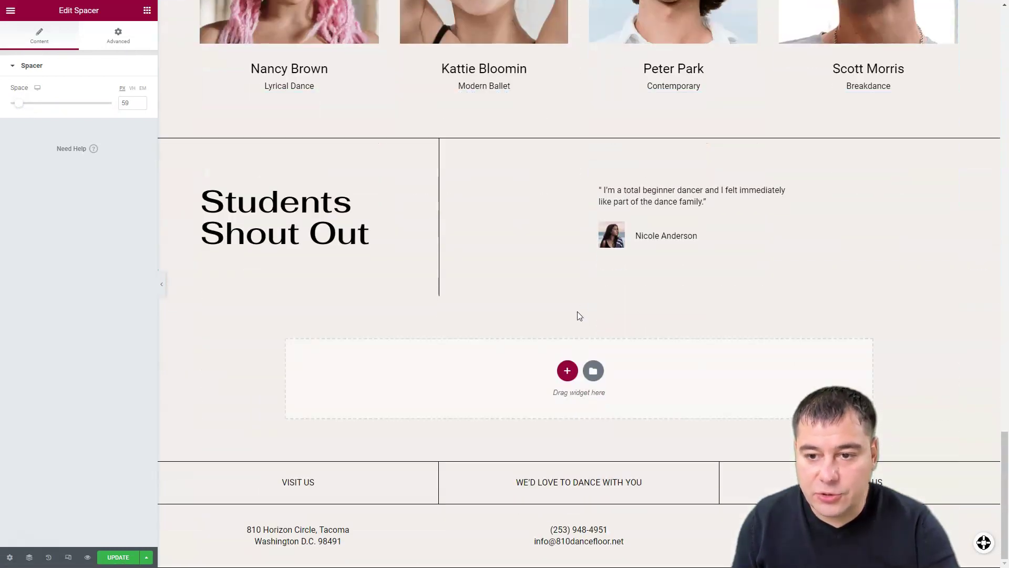
pyautogui.scroll(3, 558, 321)
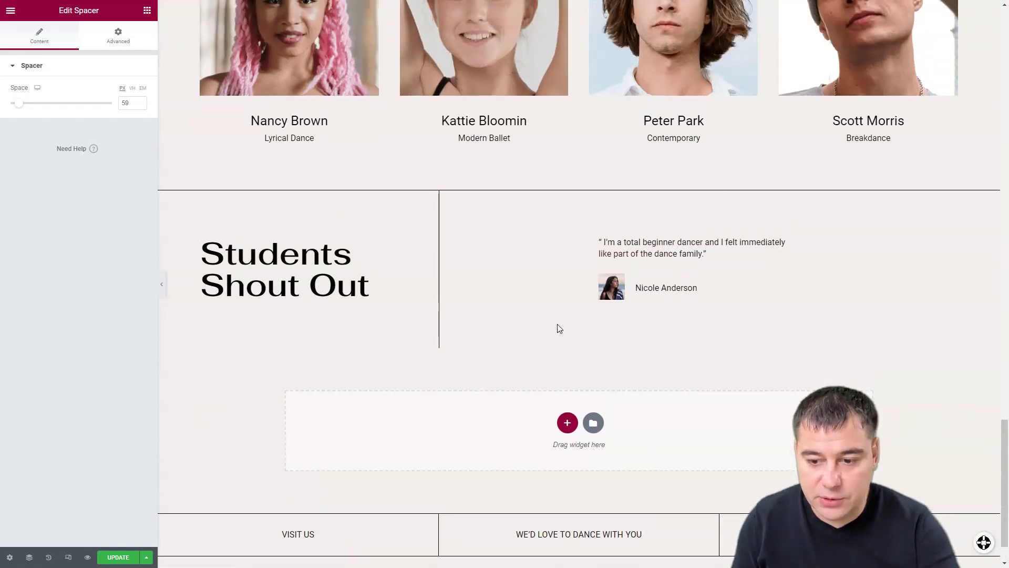
pyautogui.scroll(-3, 560, 329)
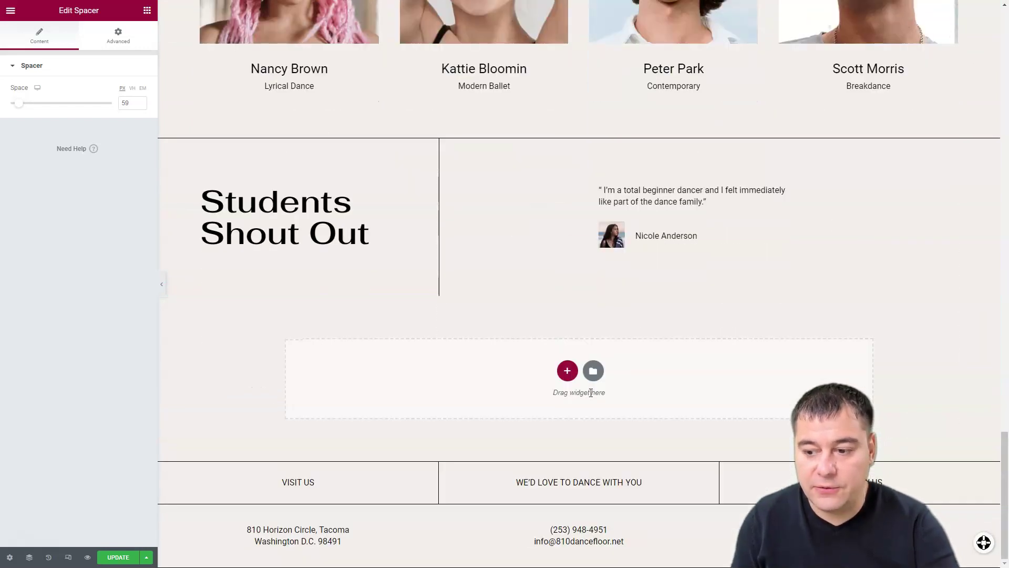
pyautogui.scroll(1, 583, 383)
pyautogui.scroll(3, 581, 382)
pyautogui.scroll(20, 581, 383)
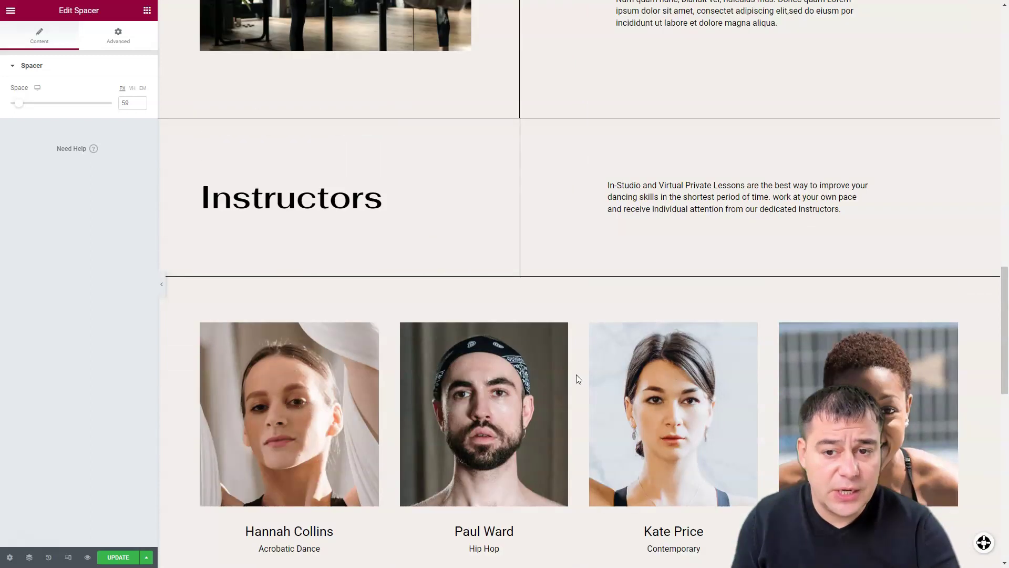
pyautogui.scroll(3, 540, 281)
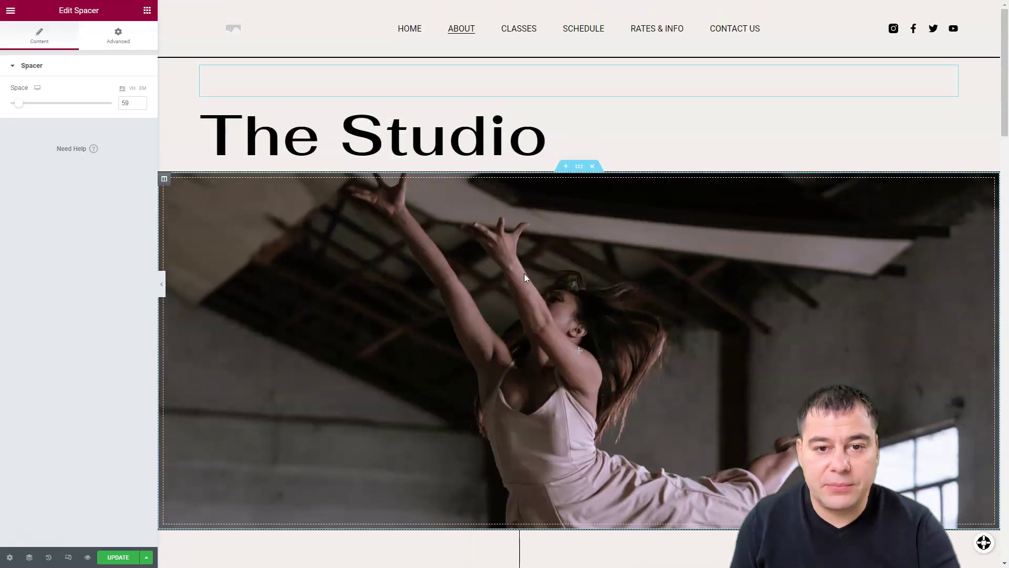
# - Change the headline text directly on the page to "The Digital Studio"
pyautogui.click(544, 146)
pyautogui.click(340, 137)
pyautogui.write('Web')
pyautogui.press('BackSpace')
pyautogui.press('BackSpace')
pyautogui.press('BackSpace')
pyautogui.write('Digital')
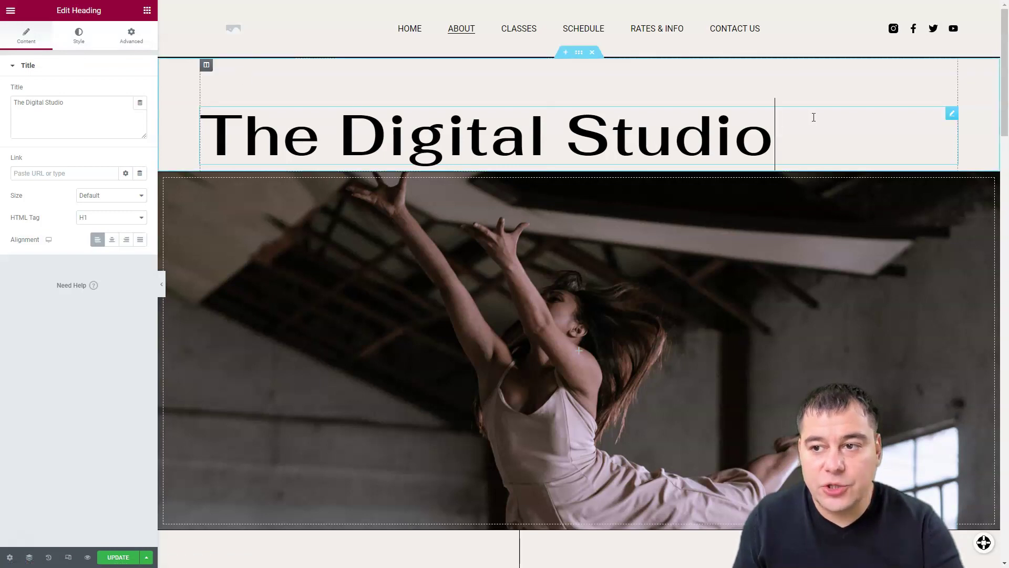
pyautogui.click(784, 87)
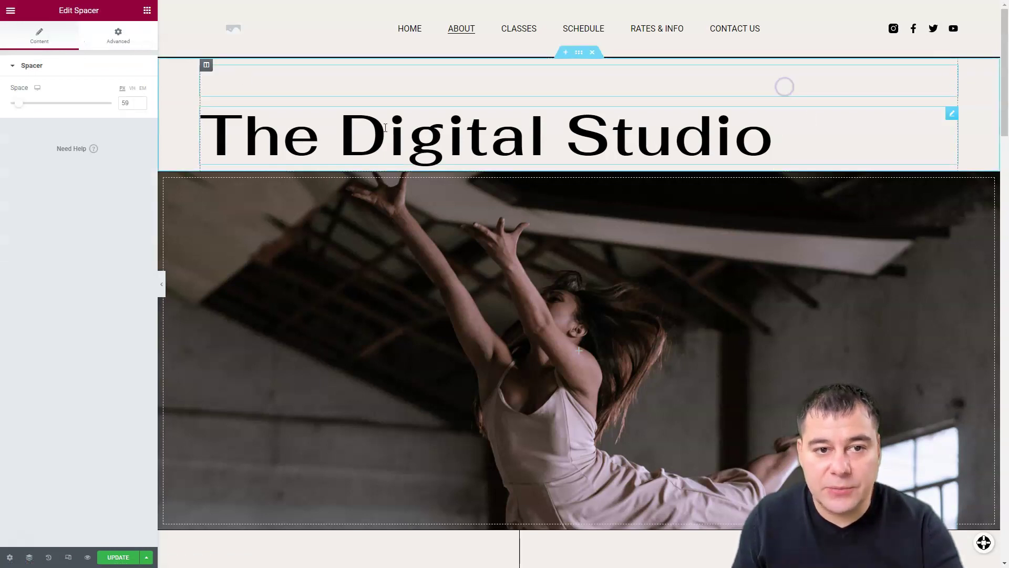
# - Append "One" to the heading's title in its content settings, making it "The Digital Studio One"
pyautogui.click(358, 108)
pyautogui.click(184, 86)
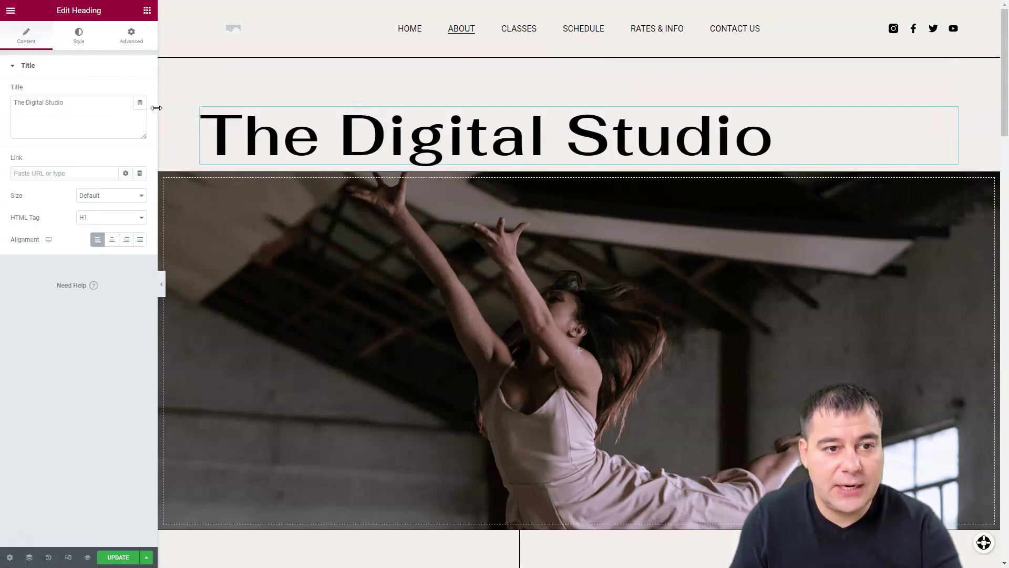
pyautogui.click(66, 102)
pyautogui.write('One')
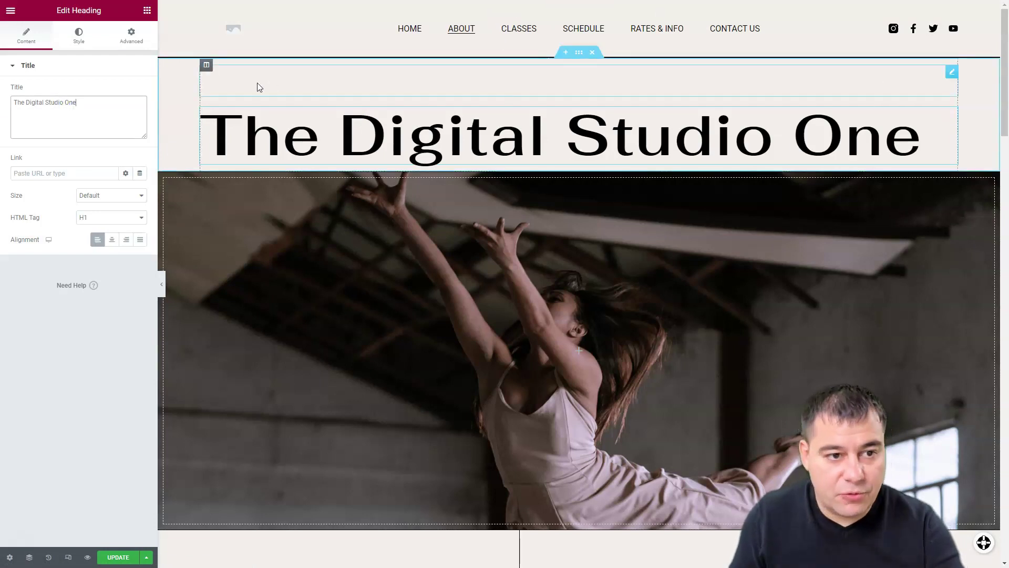
# - Set the heading's text color to red, #F00A0A
pyautogui.click(79, 38)
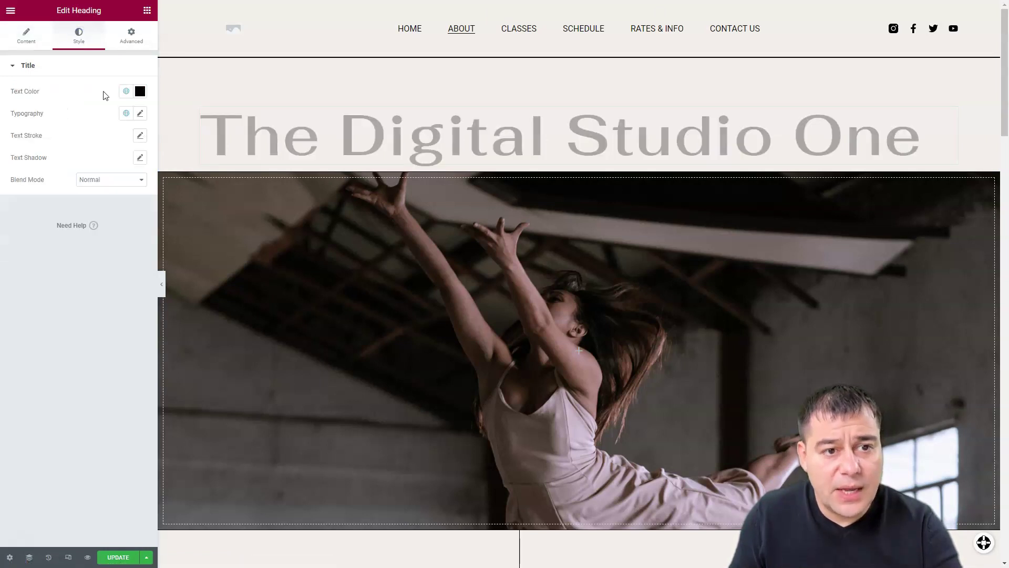
pyautogui.click(140, 91)
pyautogui.click(103, 159)
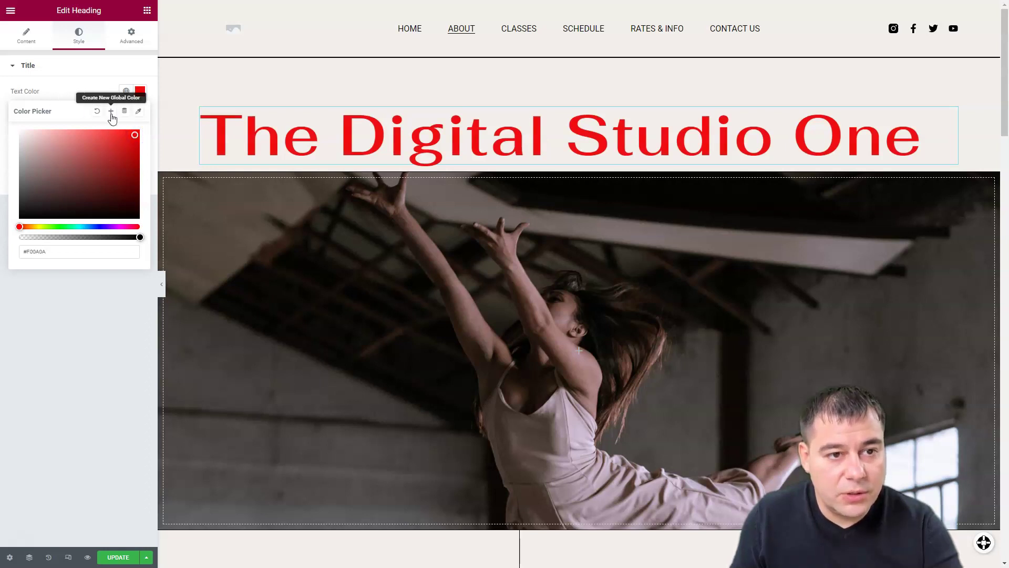
pyautogui.rightClick(84, 182)
pyautogui.click(54, 303)
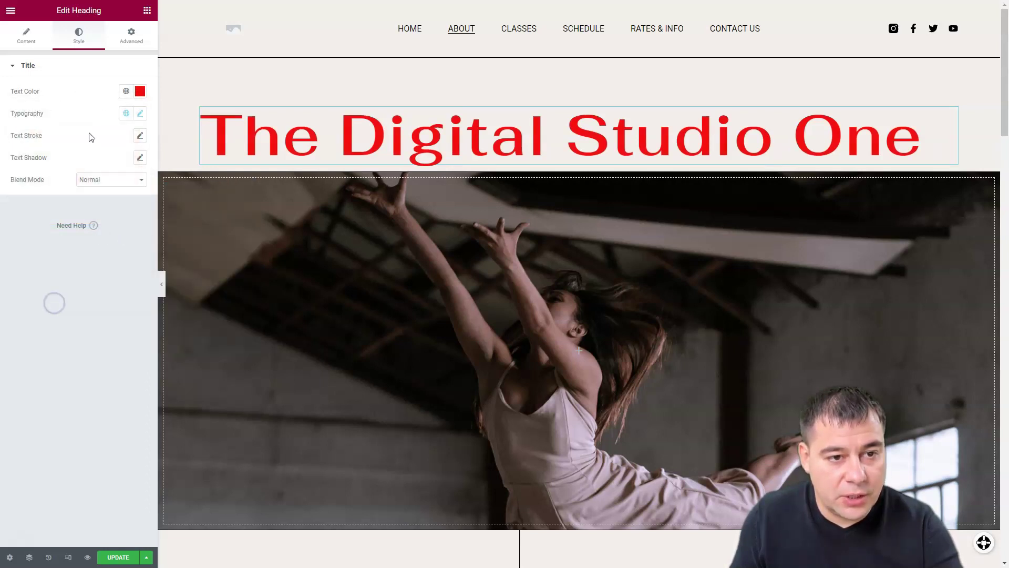
pyautogui.click(140, 91)
pyautogui.moveTo(139, 238)
pyautogui.mouseDown()
pyautogui.moveTo(65, 235)
pyautogui.moveTo(140, 237)
pyautogui.mouseUp()
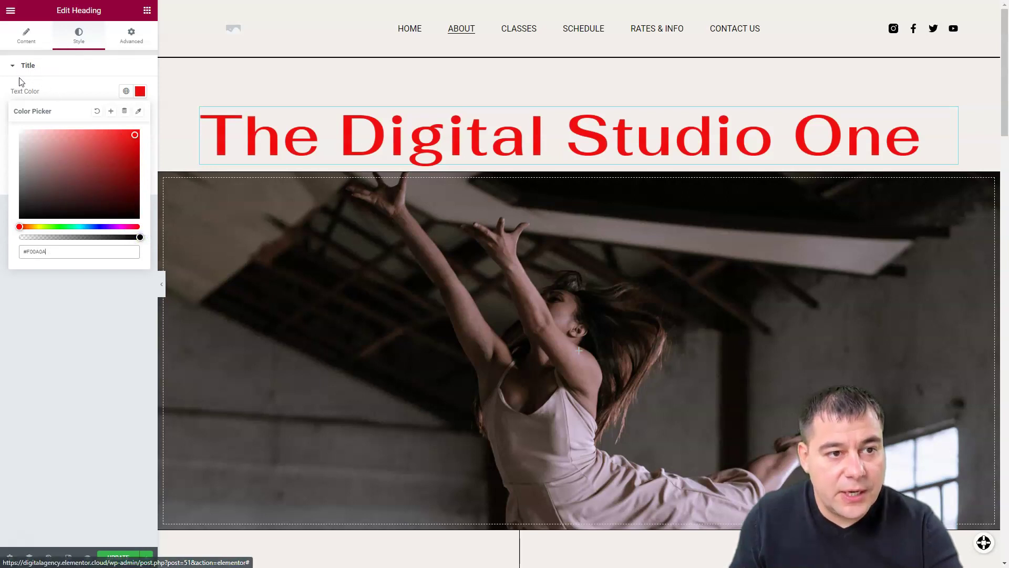
# - View the heading's Advanced layout settings, such as margin, padding and position, and return to its content settings
pyautogui.click(131, 45)
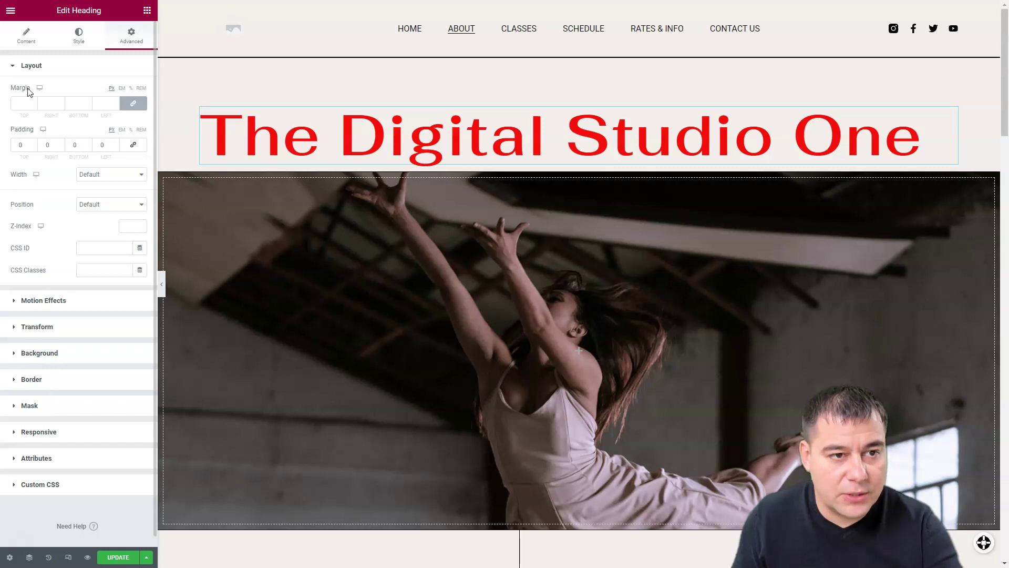
pyautogui.rightClick(23, 44)
pyautogui.click(24, 43)
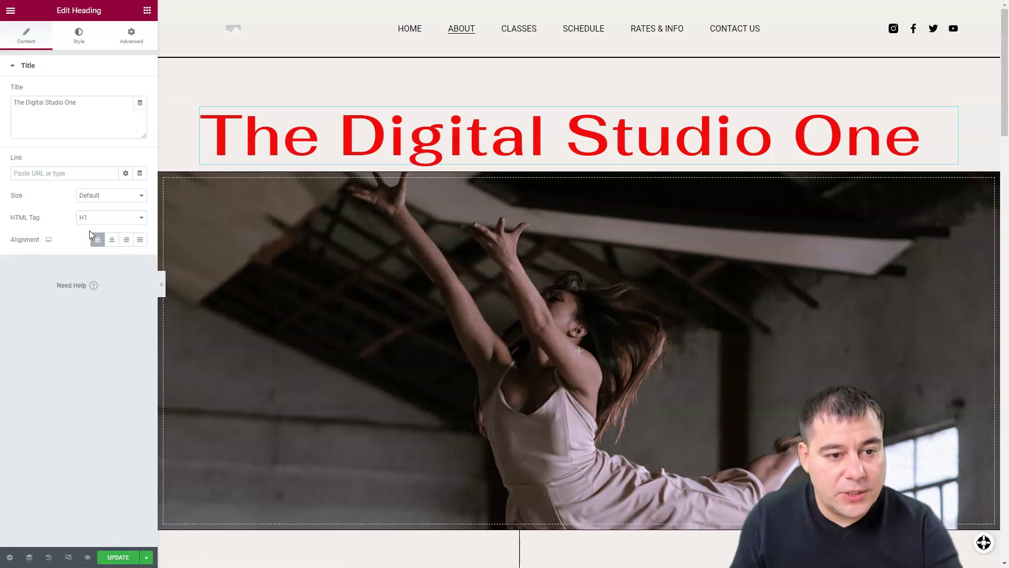
# - Try center, right and justified alignment on the heading, and view its typography options
pyautogui.click(112, 241)
pyautogui.click(126, 241)
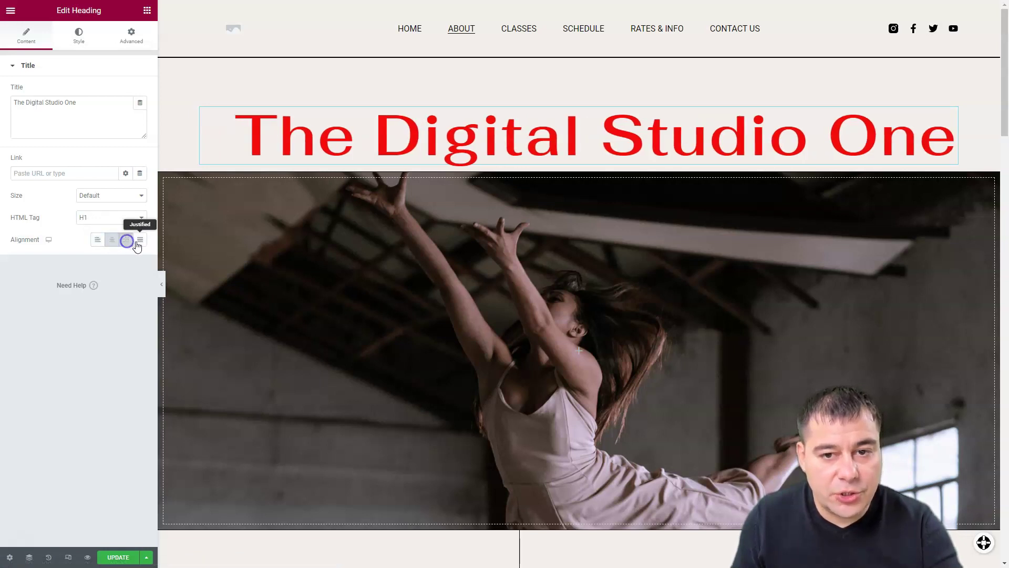
pyautogui.click(139, 240)
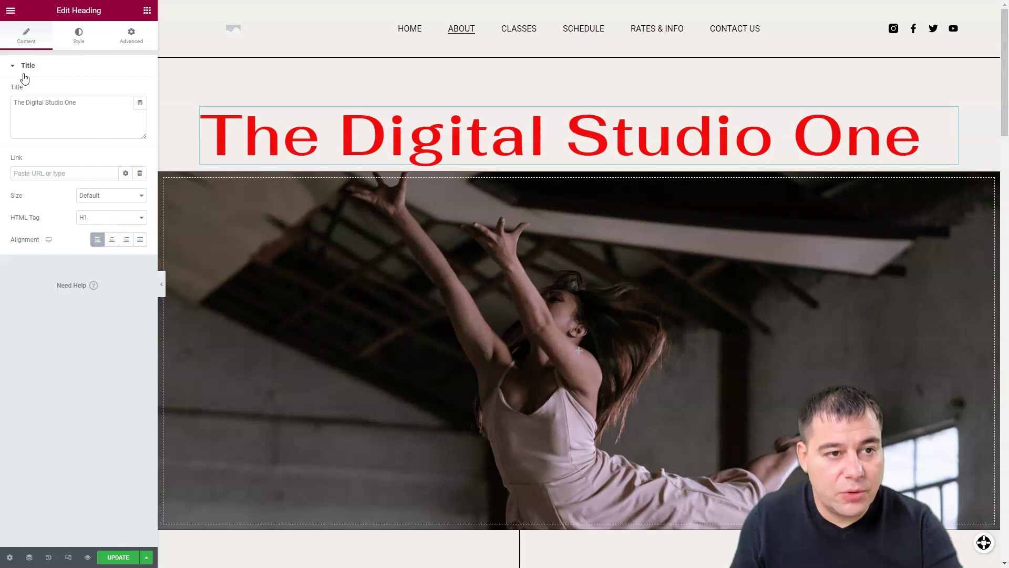
pyautogui.click(79, 35)
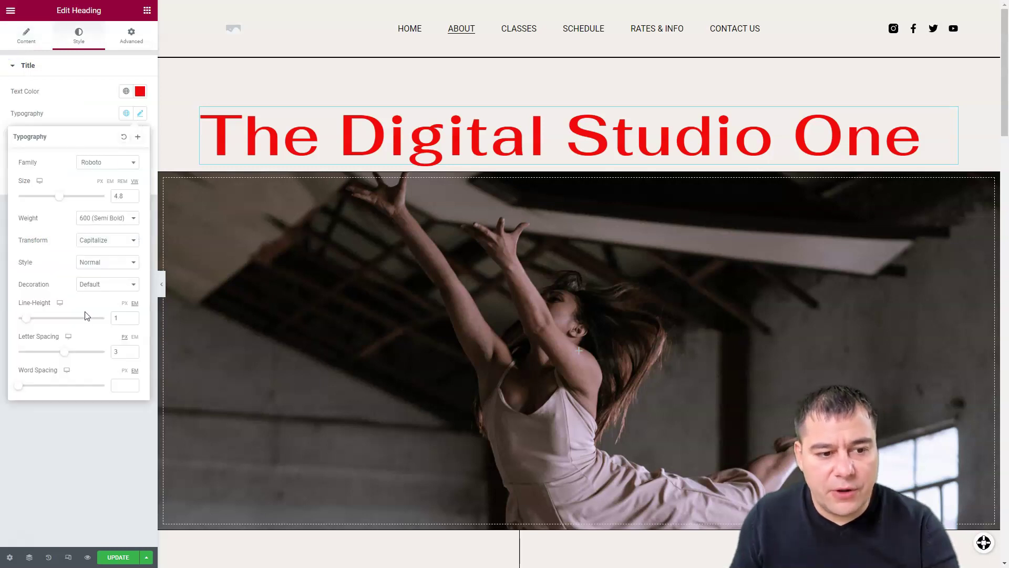
pyautogui.click(101, 107)
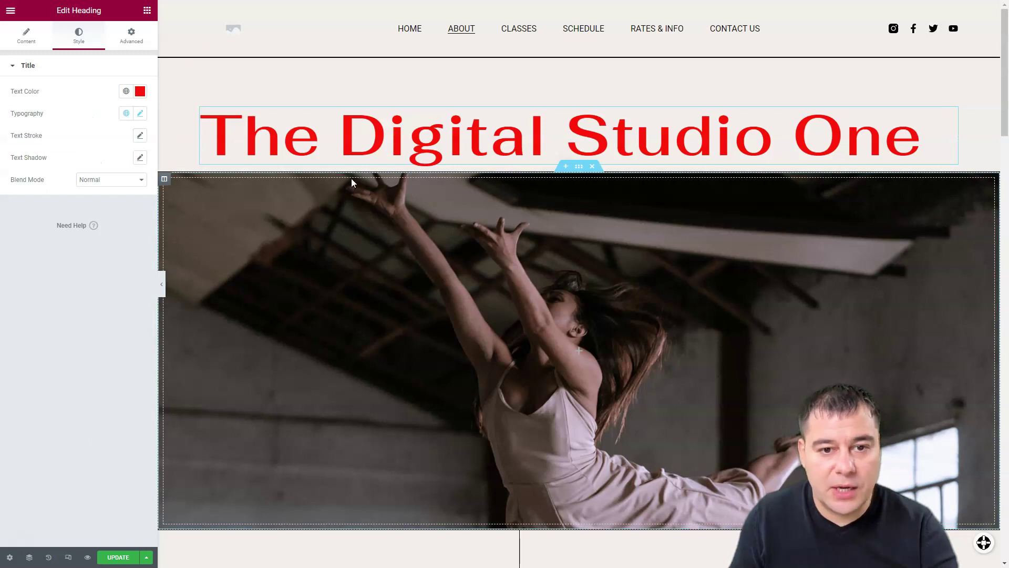
# - Add a Spacer widget below the "The Digital Studio One" heading and increase its space to push the hero image down
pyautogui.click(147, 11)
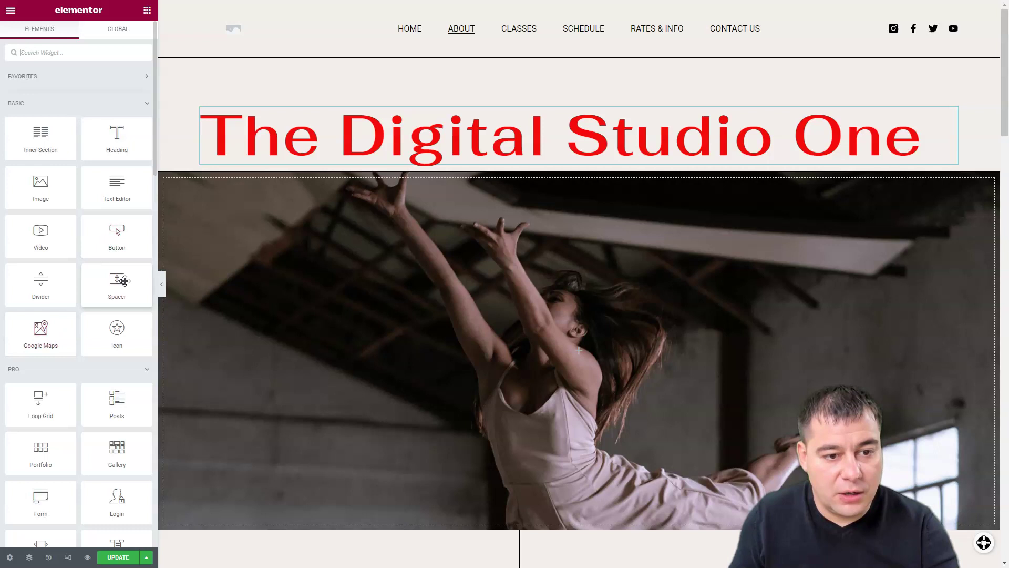
pyautogui.moveTo(115, 286); pyautogui.dragTo(597, 164)
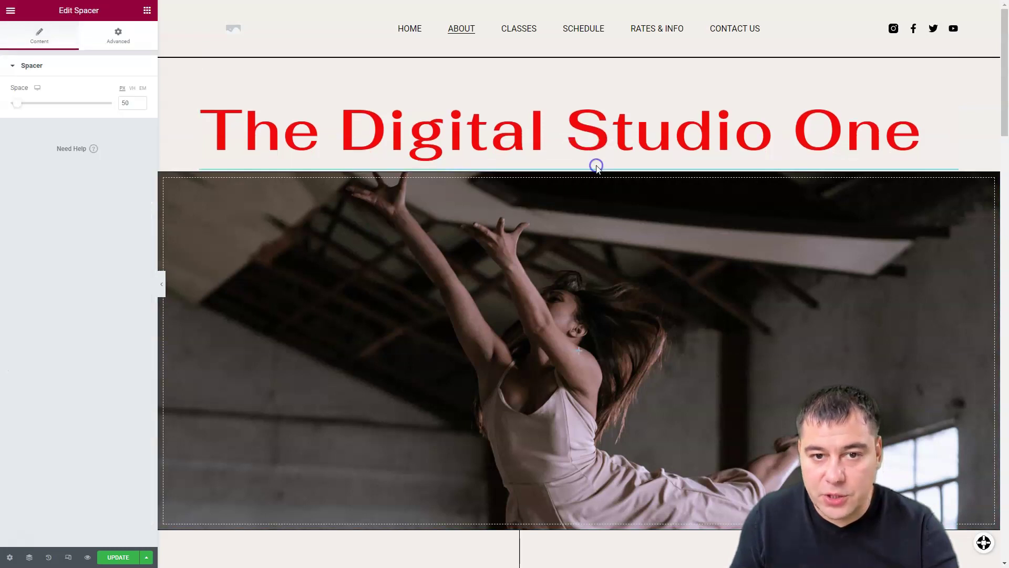
pyautogui.rightClick(20, 103)
pyautogui.click(22, 104)
pyautogui.moveTo(22, 104); pyautogui.dragTo(28, 107)
pyautogui.click(389, 132)
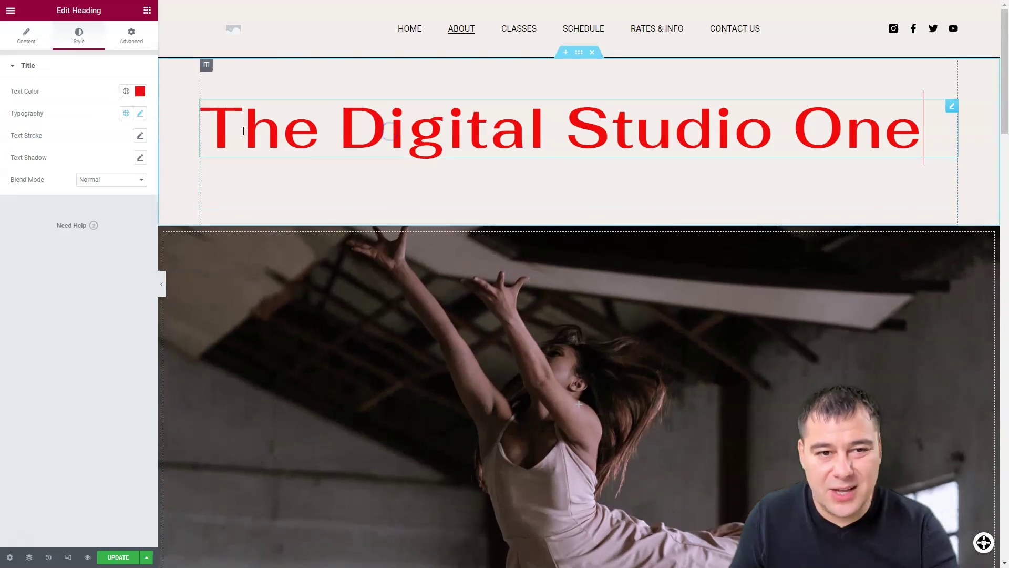
# - Change the text color of the "The Digital Studio One" heading from the color picker to near-black
pyautogui.click(140, 91)
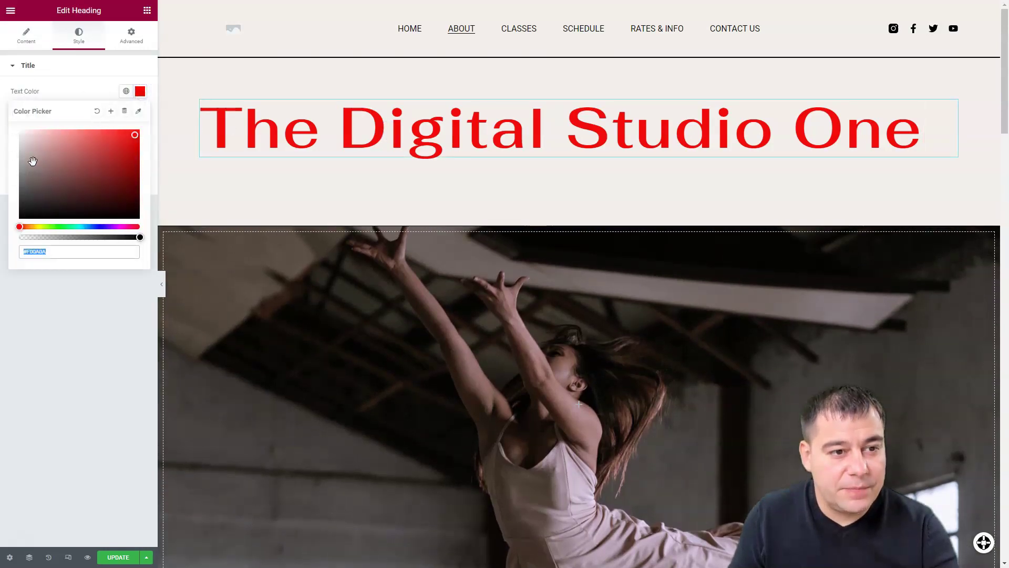
pyautogui.click(21, 216)
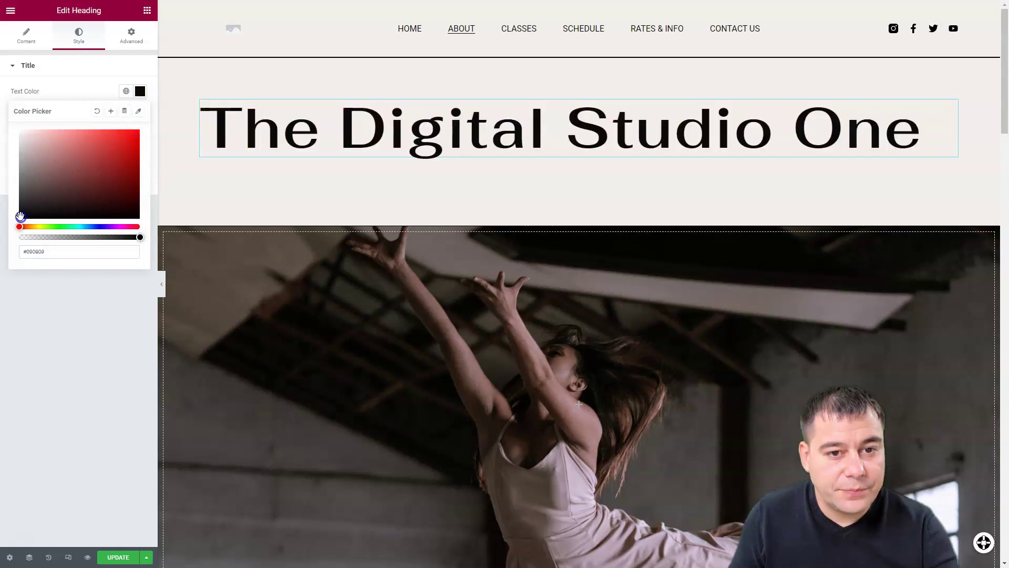
pyautogui.moveTo(20, 217); pyautogui.dragTo(21, 216)
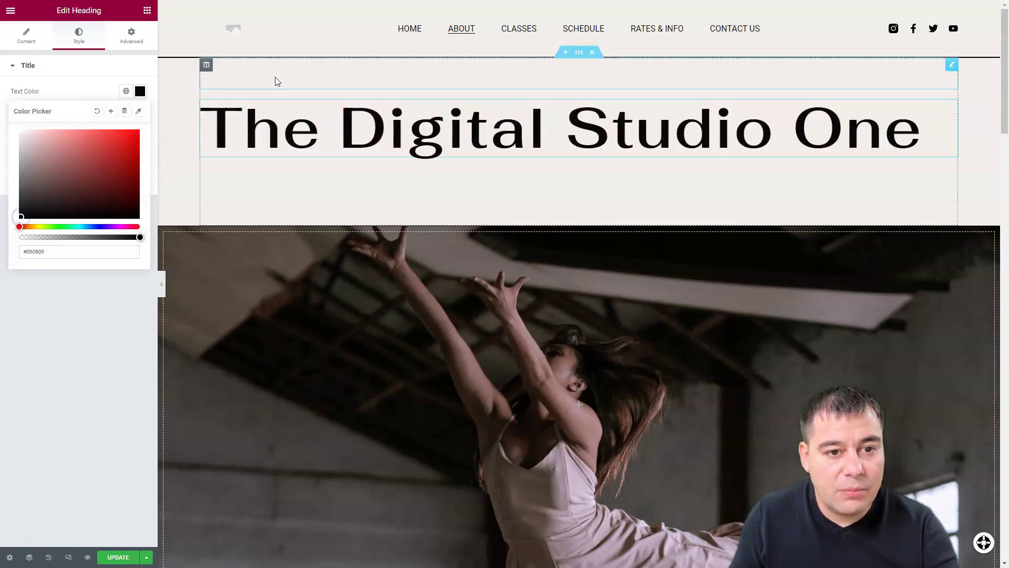
# - Increase the minimum height of the section containing the "The Digital Studio One" heading to about 46 VH
pyautogui.click(580, 53)
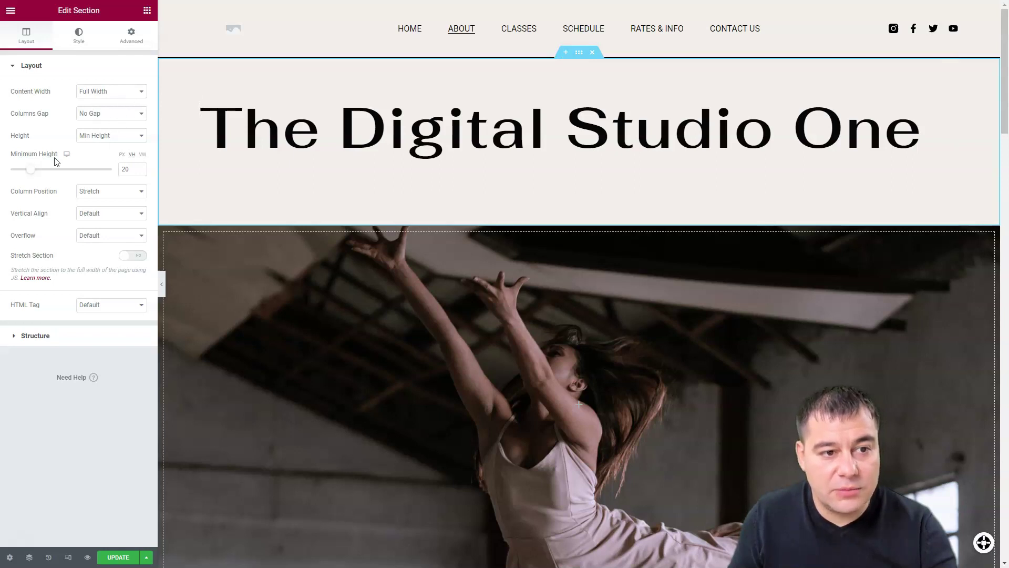
pyautogui.moveTo(32, 171); pyautogui.dragTo(58, 172)
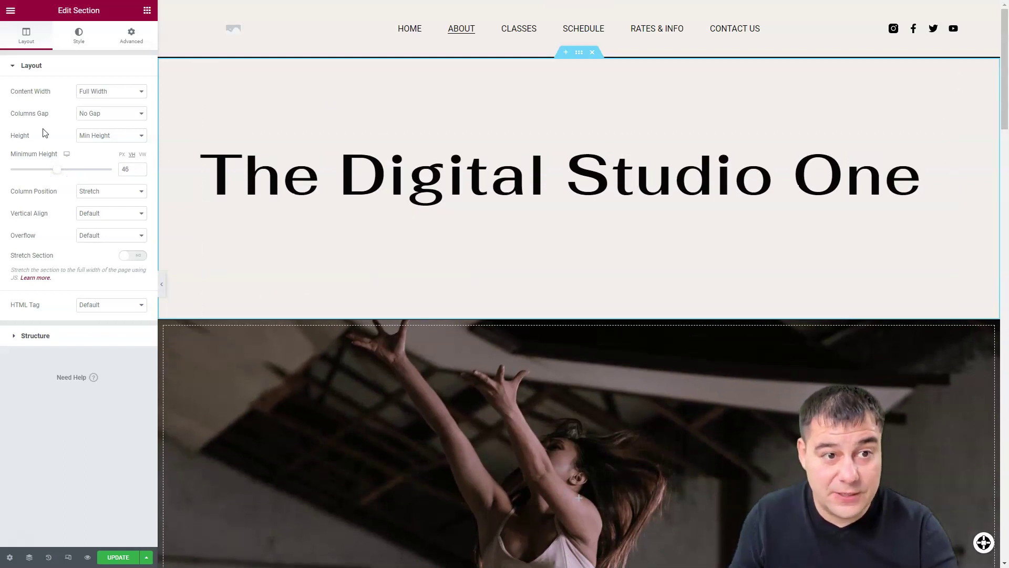
# - Give the heading section a classic background with the uploaded image laptop-5673901_1920.jpg
pyautogui.click(75, 37)
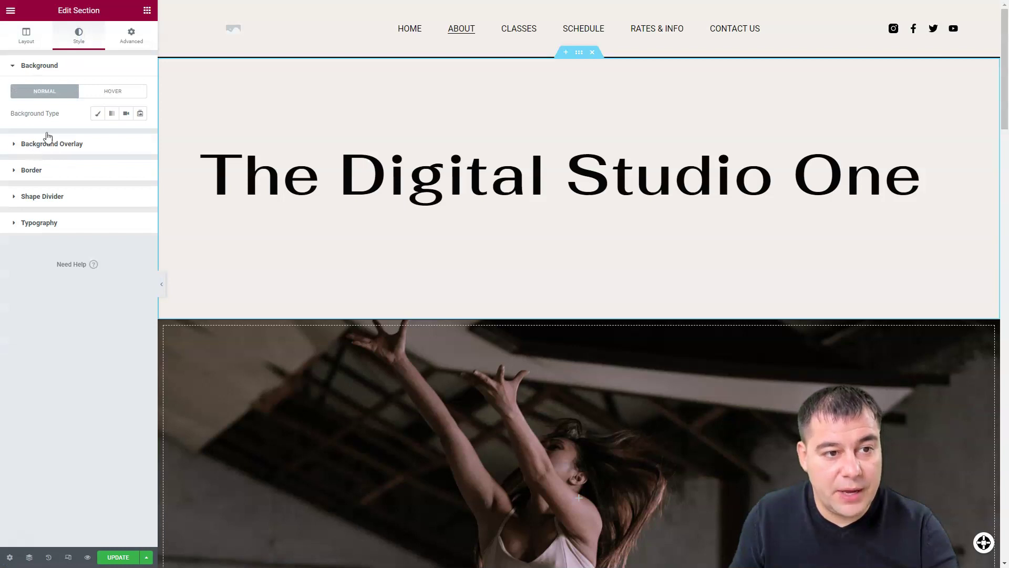
pyautogui.click(97, 115)
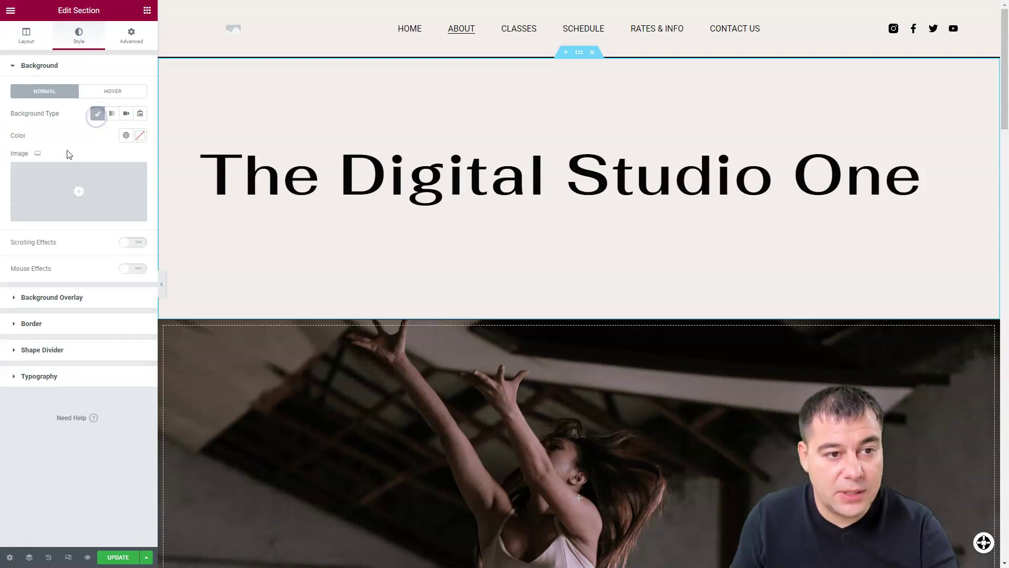
pyautogui.click(80, 195)
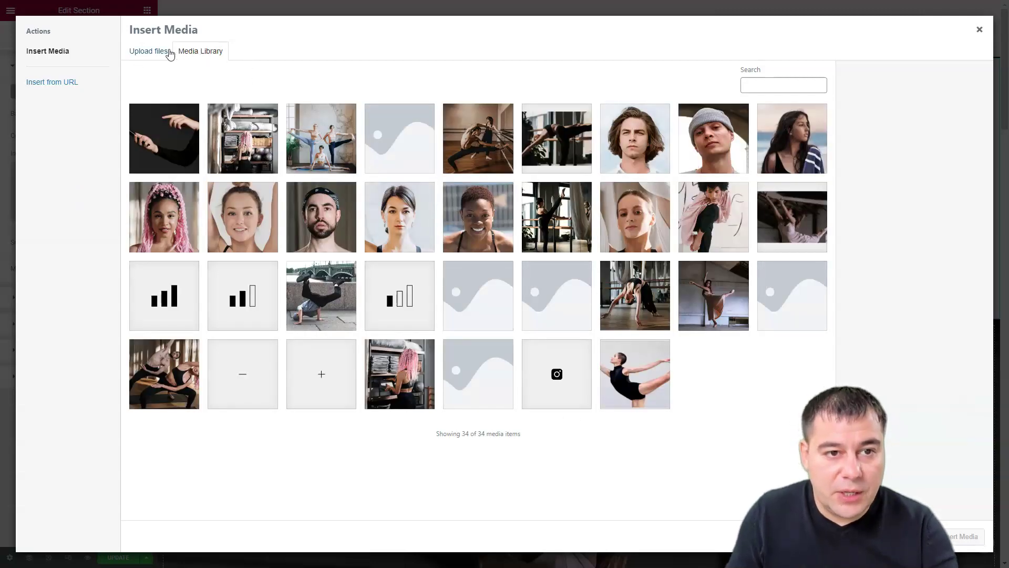
pyautogui.click(146, 53)
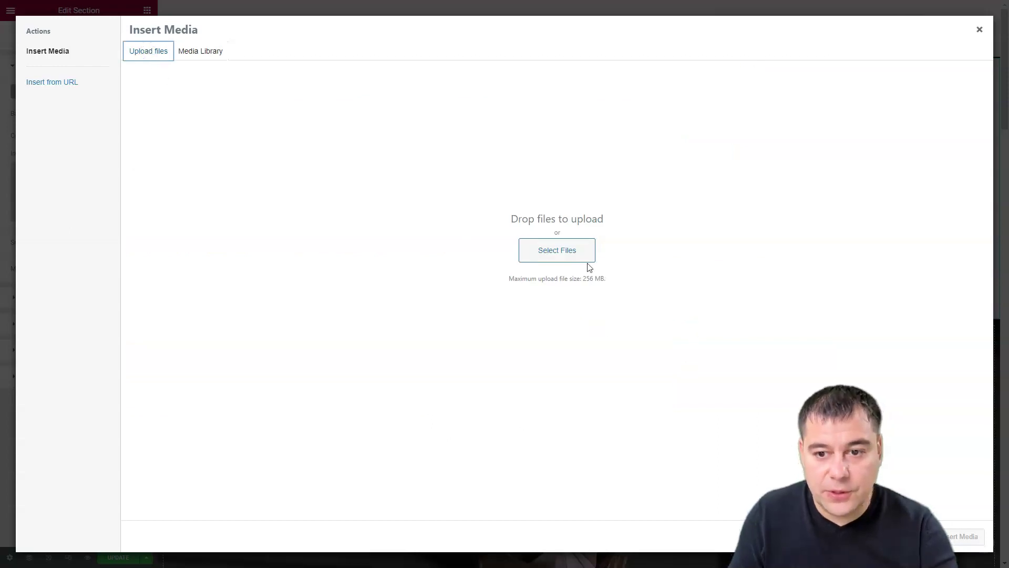
pyautogui.click(544, 256)
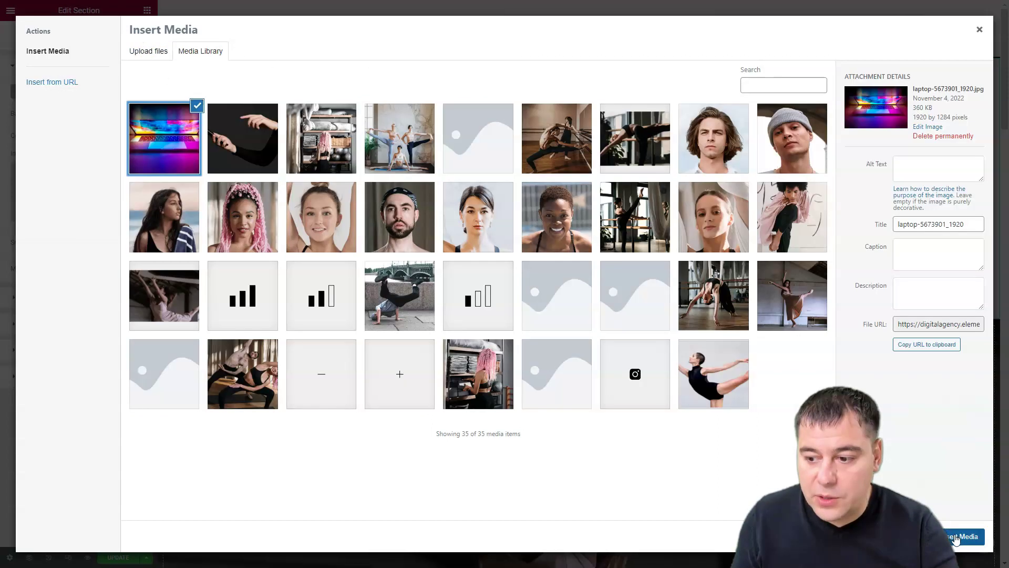
pyautogui.click(962, 535)
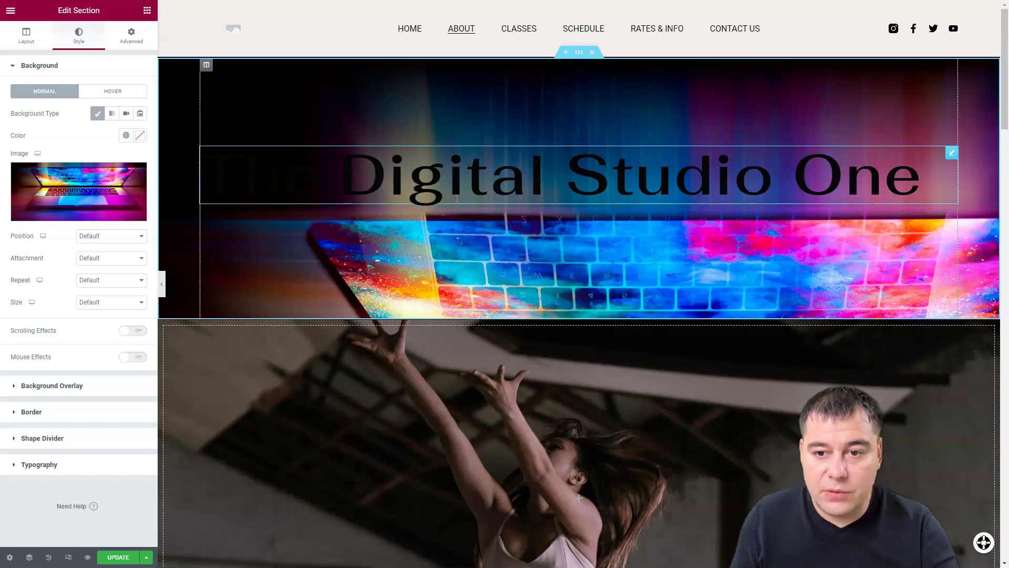
# - Delete the section with the large dancer image below the "The Digital Studio One" section
pyautogui.scroll(-4, 555, 220)
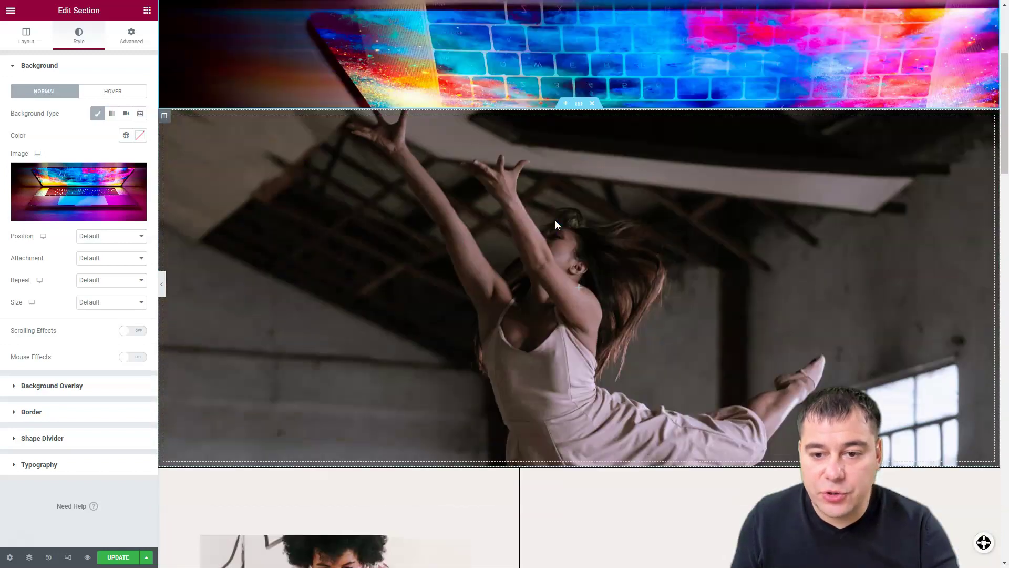
pyautogui.click(524, 276)
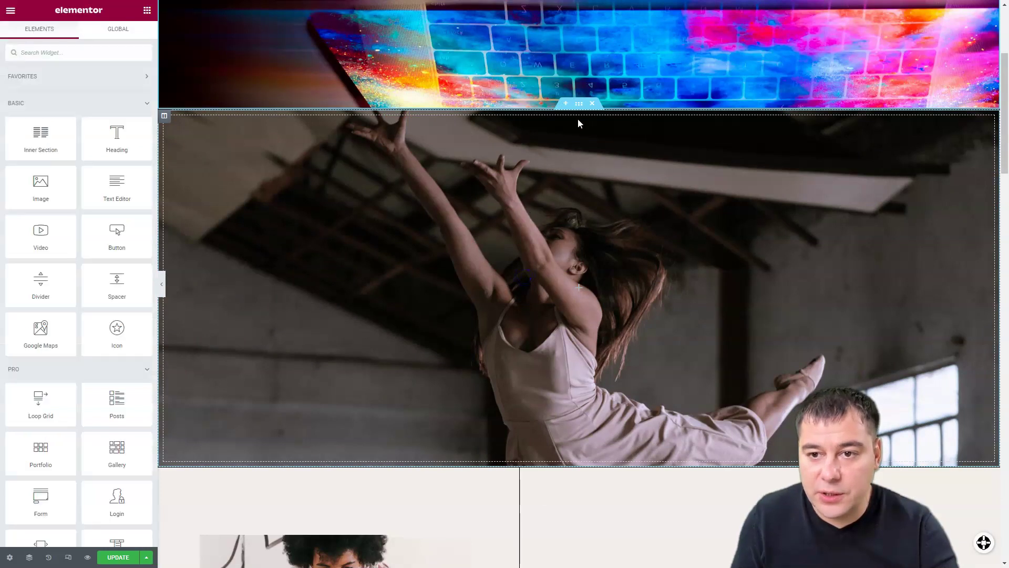
pyautogui.click(592, 103)
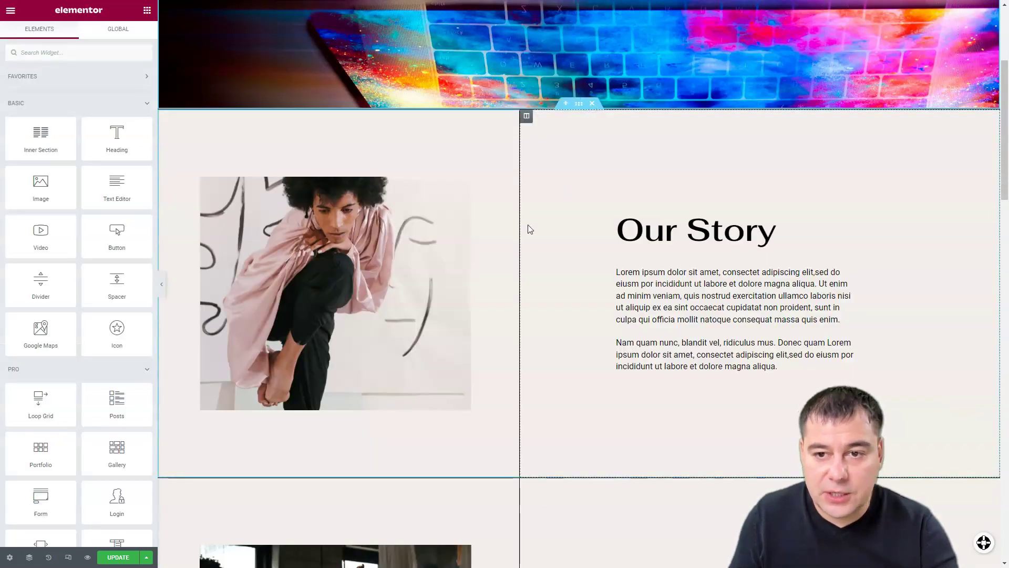
pyautogui.scroll(4, 520, 224)
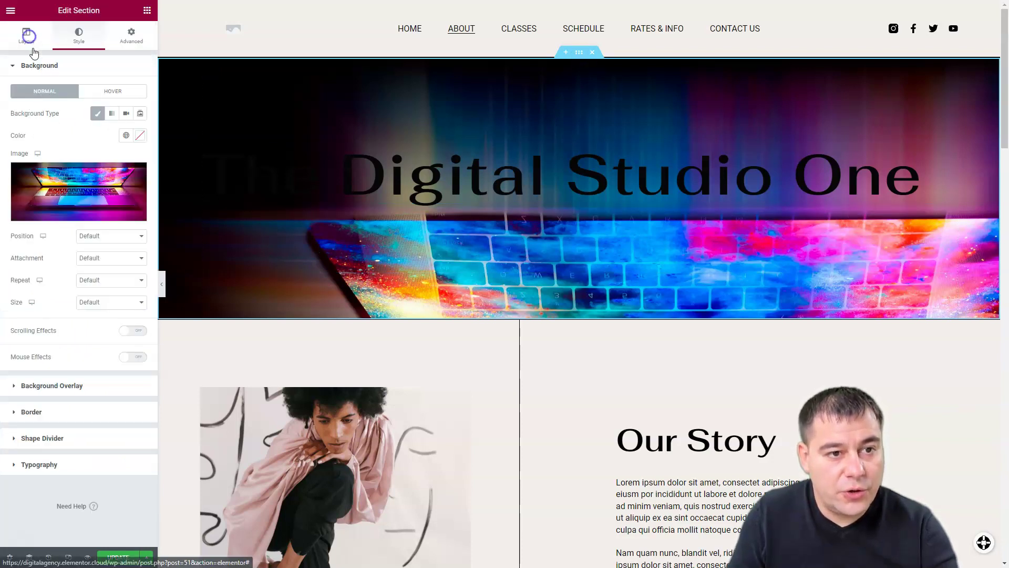
# - Adjust the minimum height of the "The Digital Studio One" section to 55 VH
pyautogui.click(26, 33)
pyautogui.moveTo(61, 169); pyautogui.dragTo(83, 170)
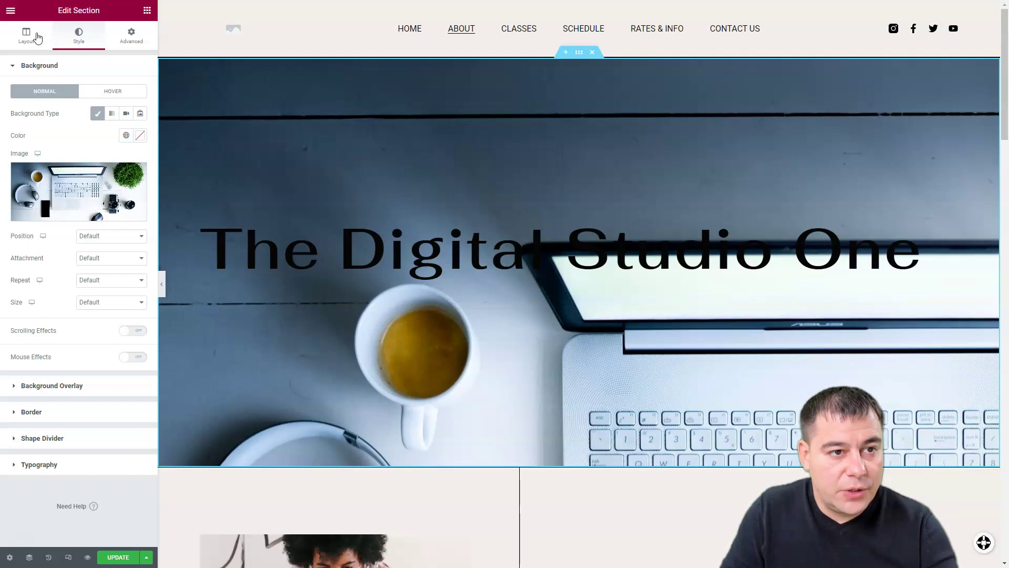
pyautogui.click(33, 36)
pyautogui.moveTo(85, 174); pyautogui.dragTo(64, 159)
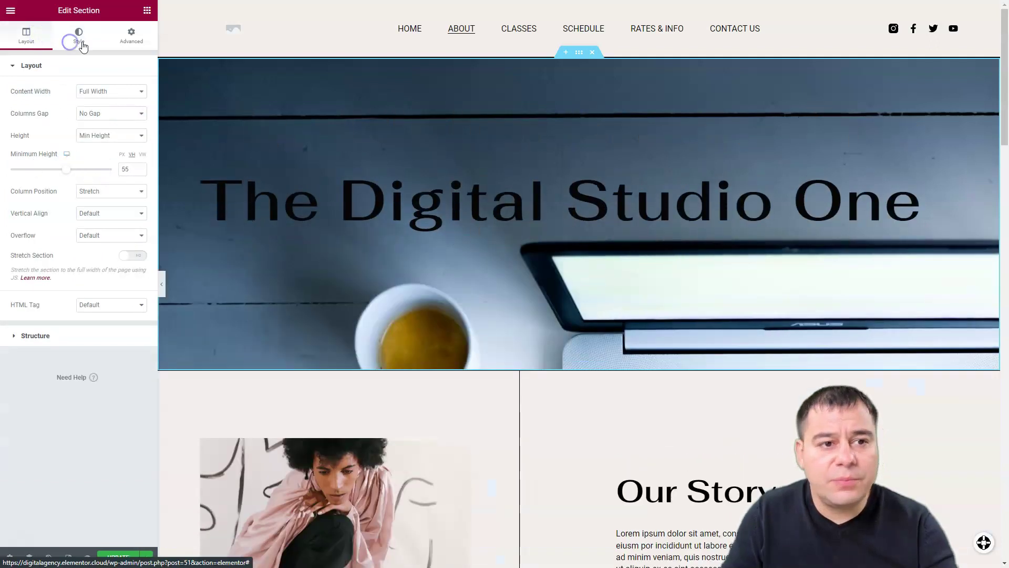
# - Set the position of the heading section's background image to Center Center
pyautogui.click(75, 38)
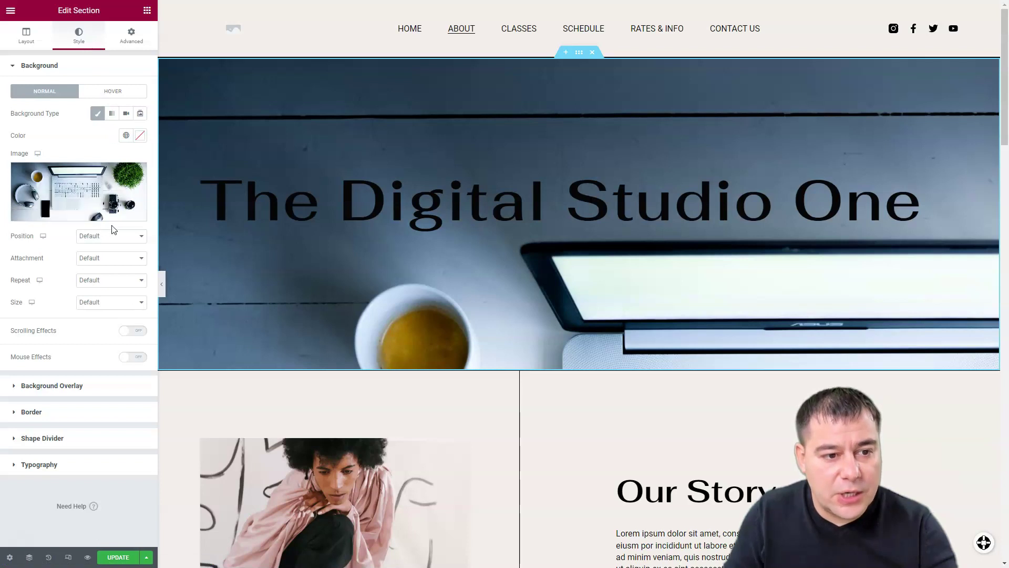
pyautogui.click(138, 236)
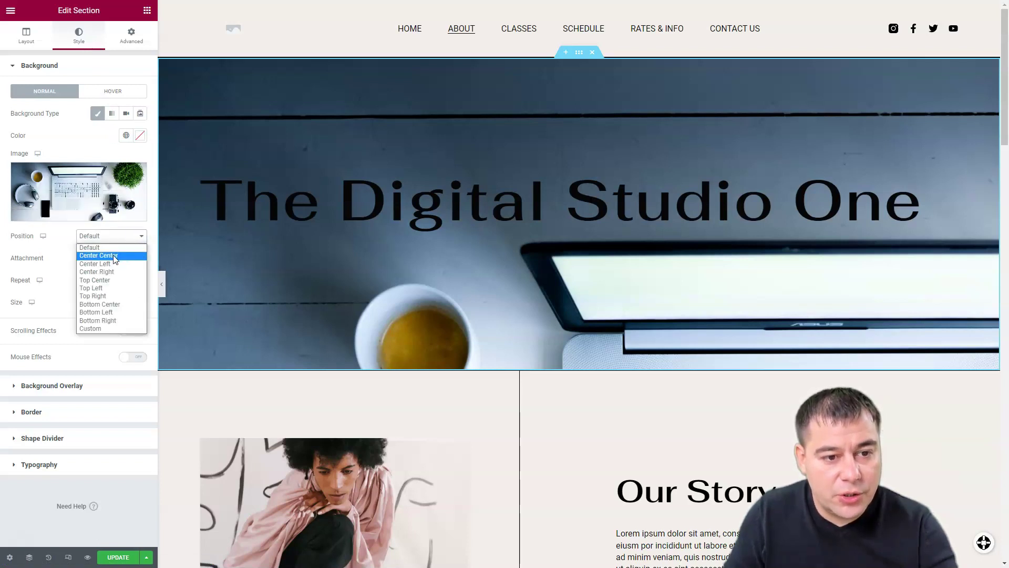
pyautogui.click(114, 257)
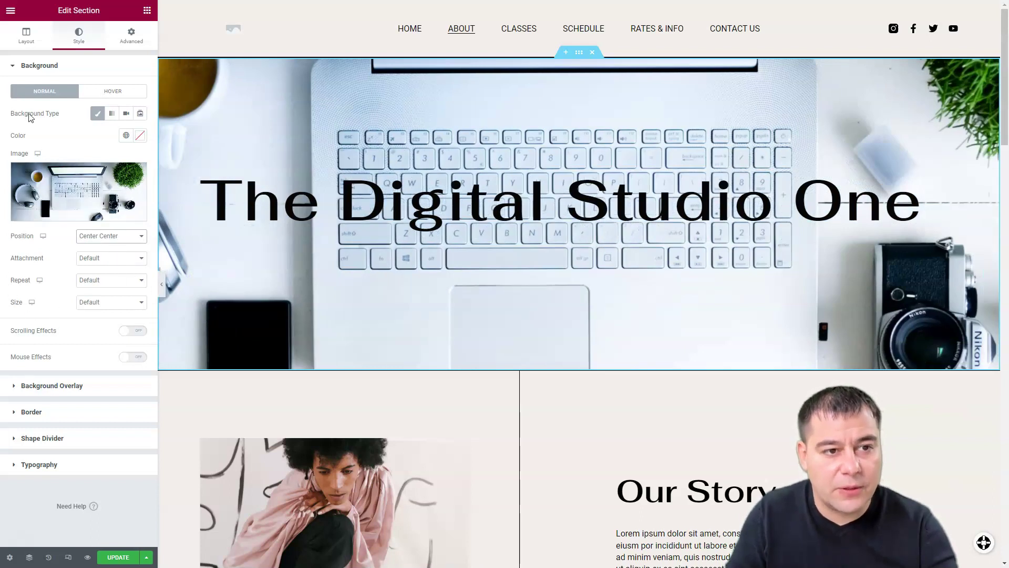
# - Look through the section's Layout, Style and Advanced settings, the editor's main menu and the widget list
pyautogui.click(17, 39)
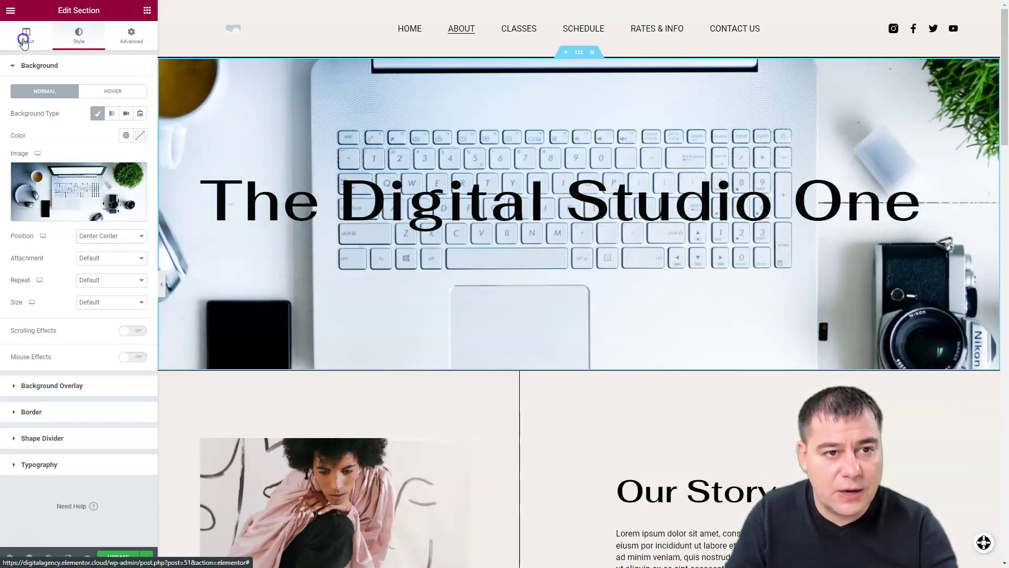
pyautogui.click(123, 46)
pyautogui.click(85, 41)
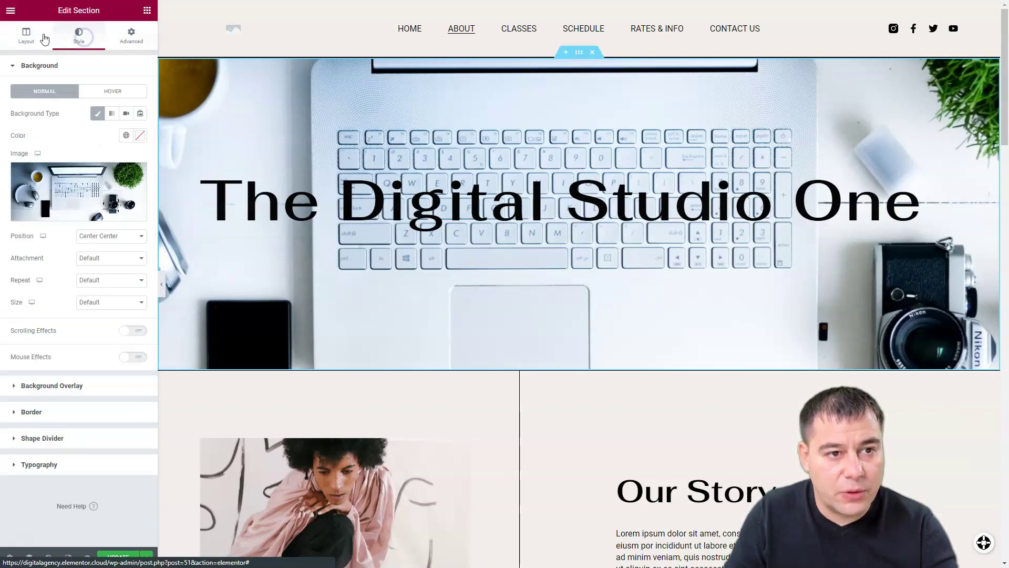
pyautogui.click(38, 40)
pyautogui.click(10, 12)
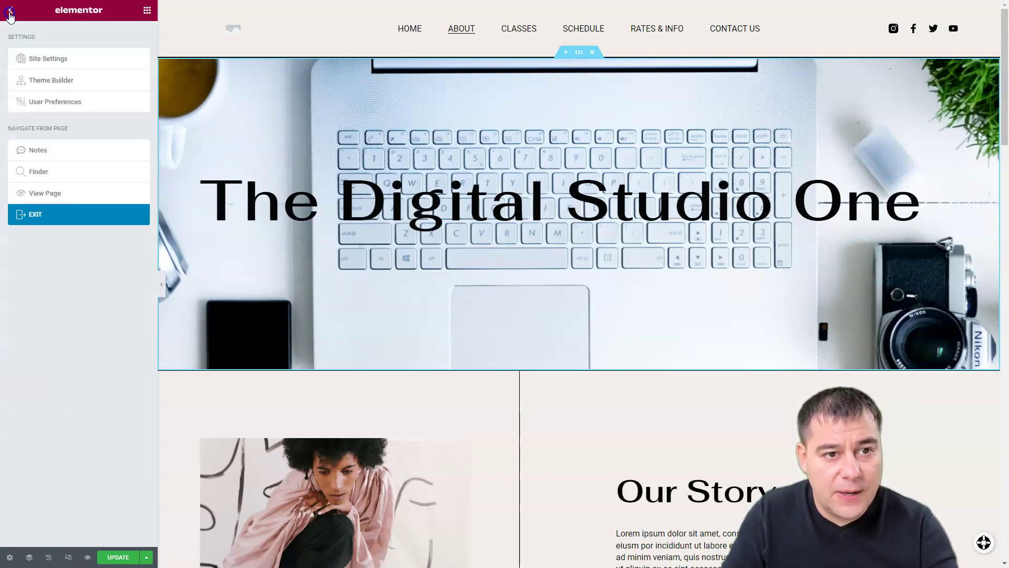
pyautogui.click(146, 11)
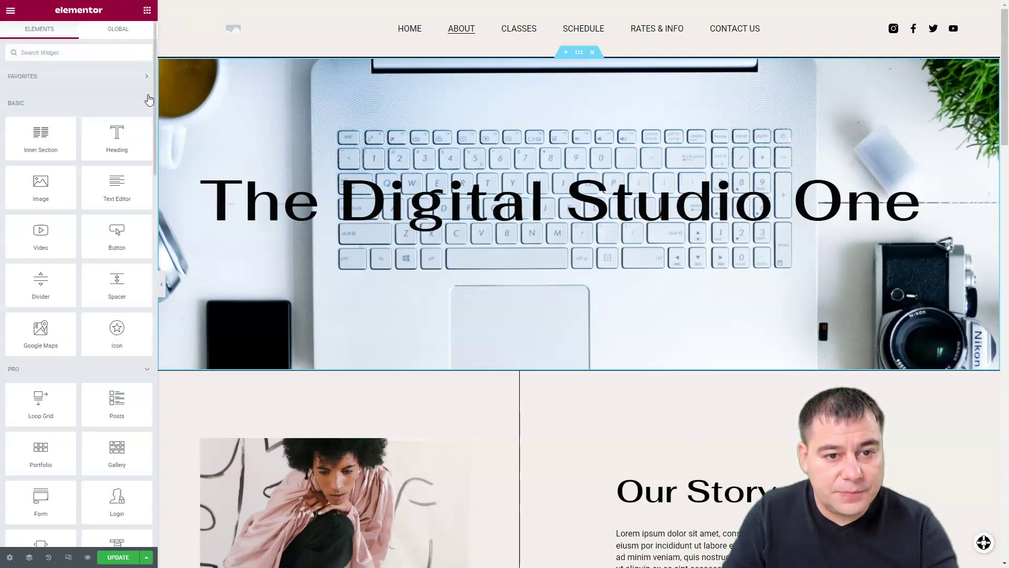
# - Replace the image beside the "Our Story" text with laptop-5673901_1920.jpg from the media library
pyautogui.scroll(-2, 532, 370)
pyautogui.scroll(-2, 532, 370)
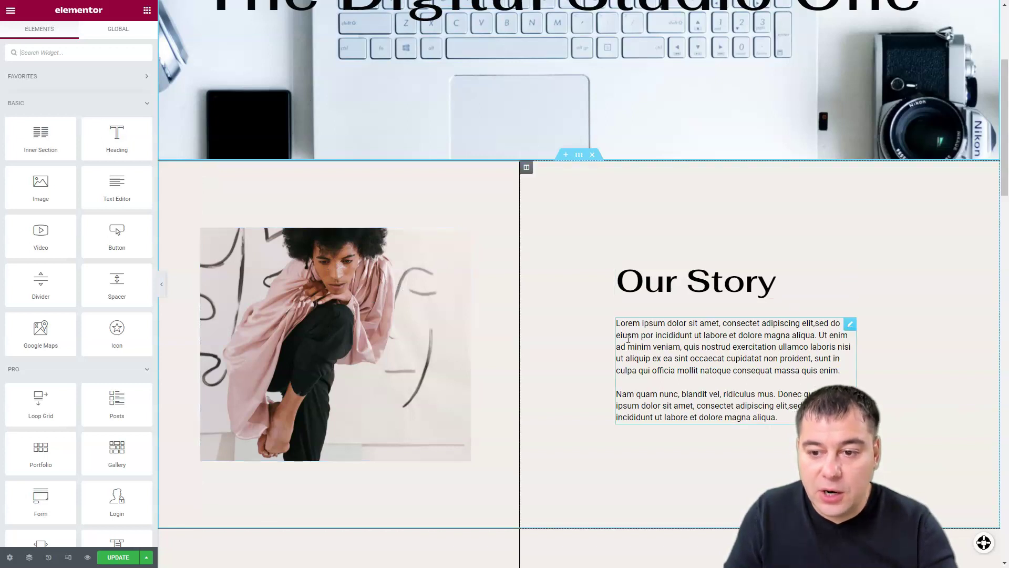
pyautogui.click(416, 255)
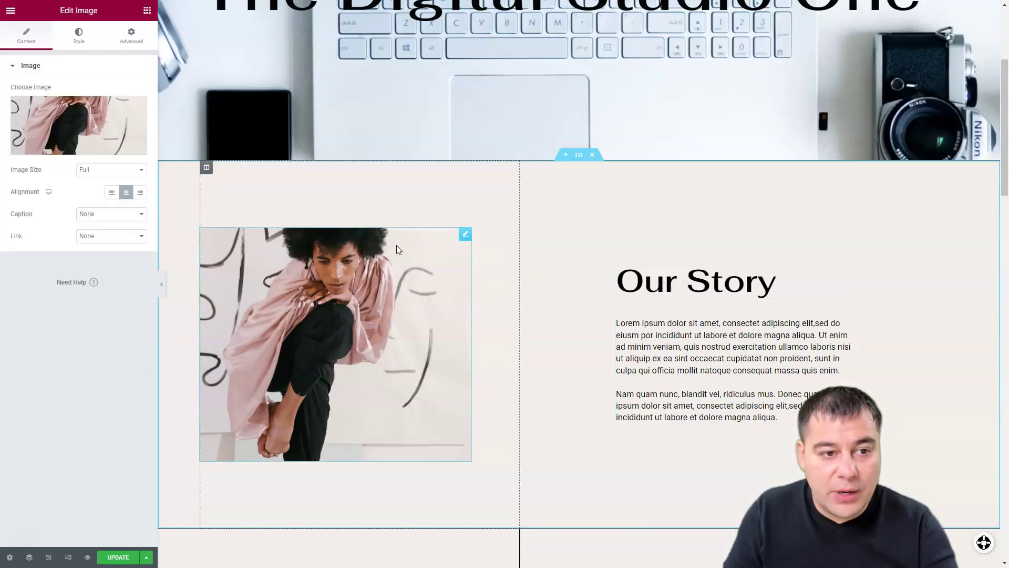
pyautogui.rightClick(57, 128)
pyautogui.click(48, 140)
pyautogui.click(46, 142)
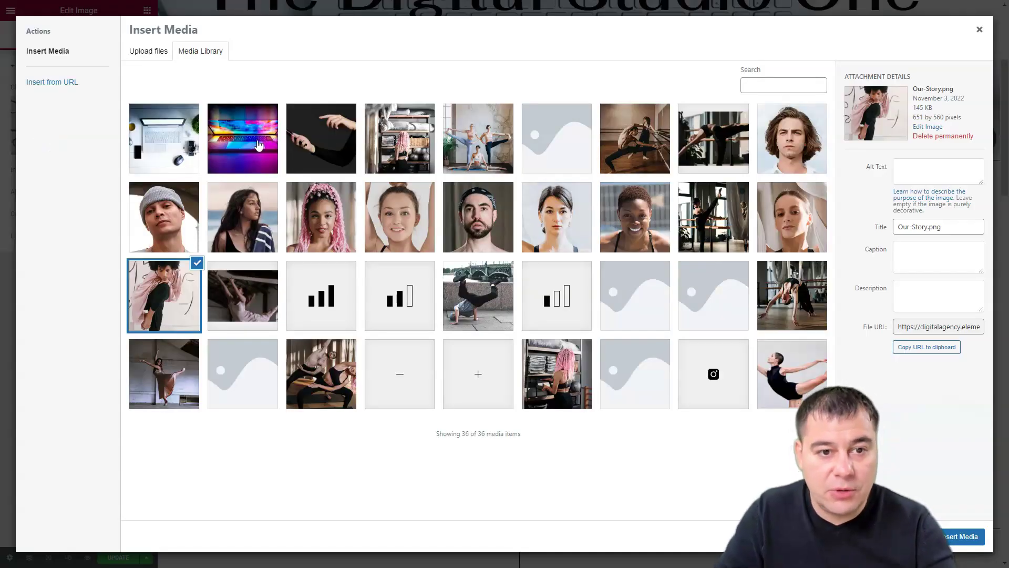
pyautogui.click(256, 150)
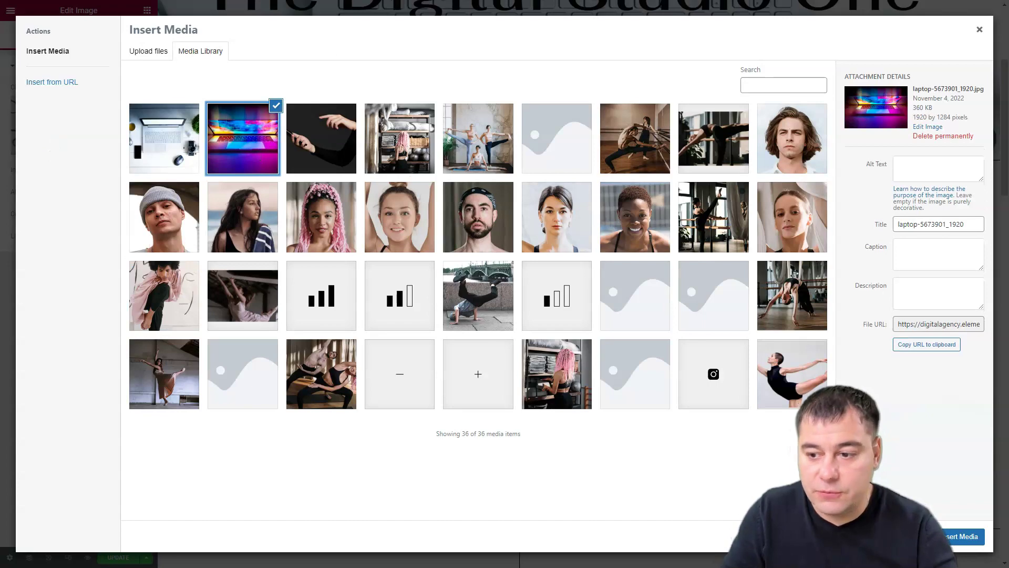
pyautogui.click(958, 537)
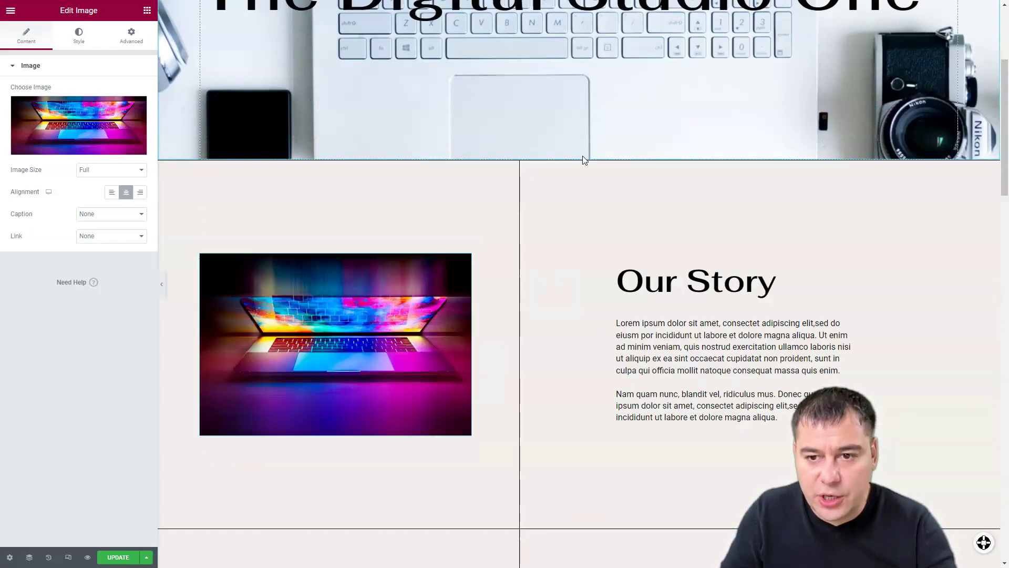
# - Change the font family of the "Our Story" heading to Farro in its typography settings
pyautogui.click(647, 288)
pyautogui.moveTo(778, 288); pyautogui.dragTo(612, 295)
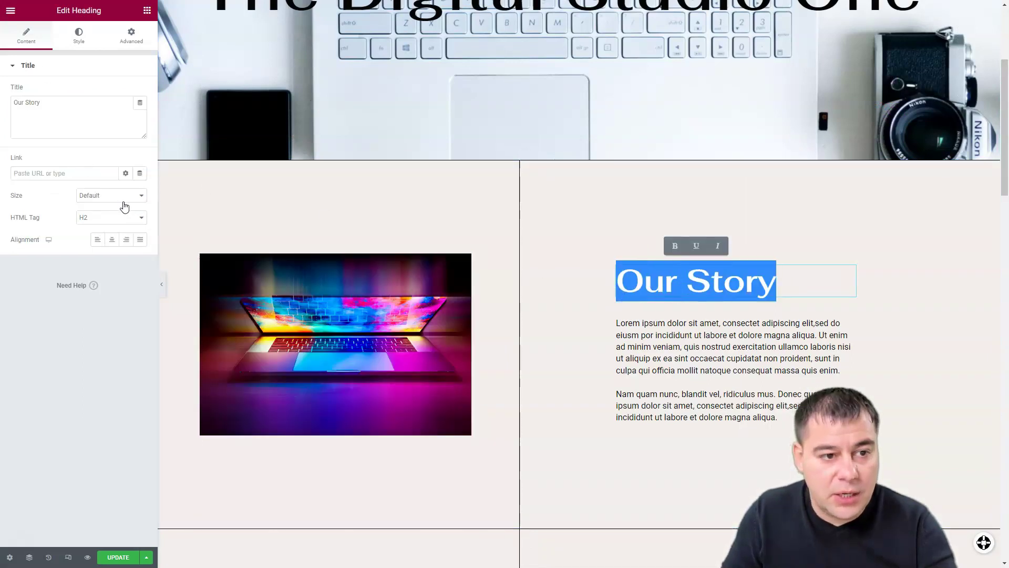
pyautogui.click(72, 40)
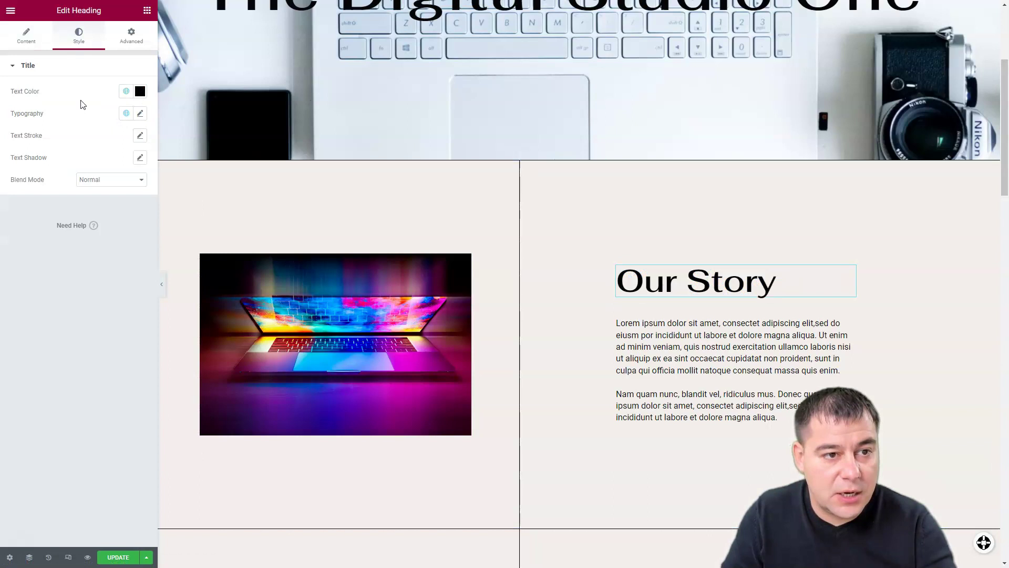
pyautogui.click(139, 115)
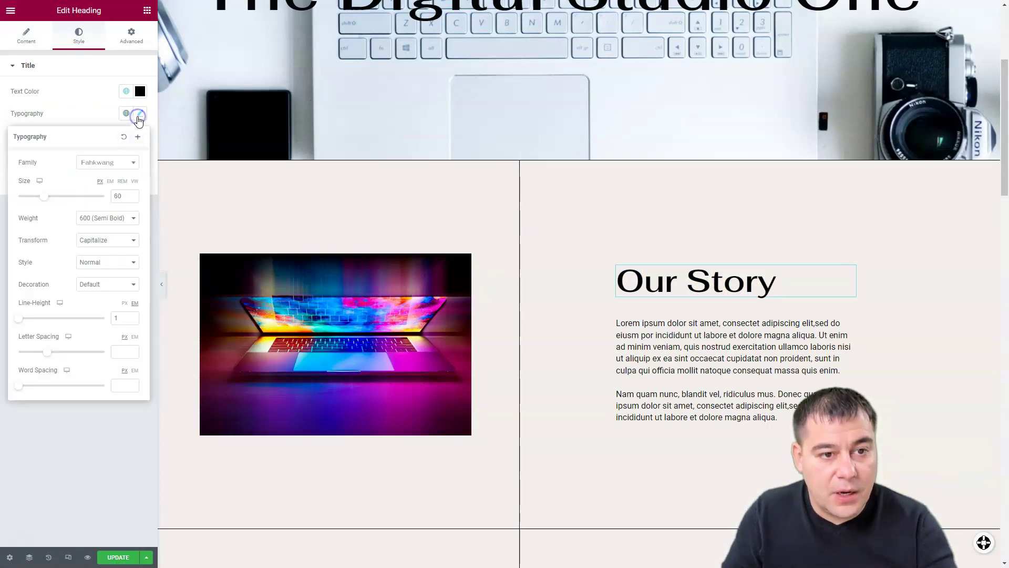
pyautogui.click(135, 164)
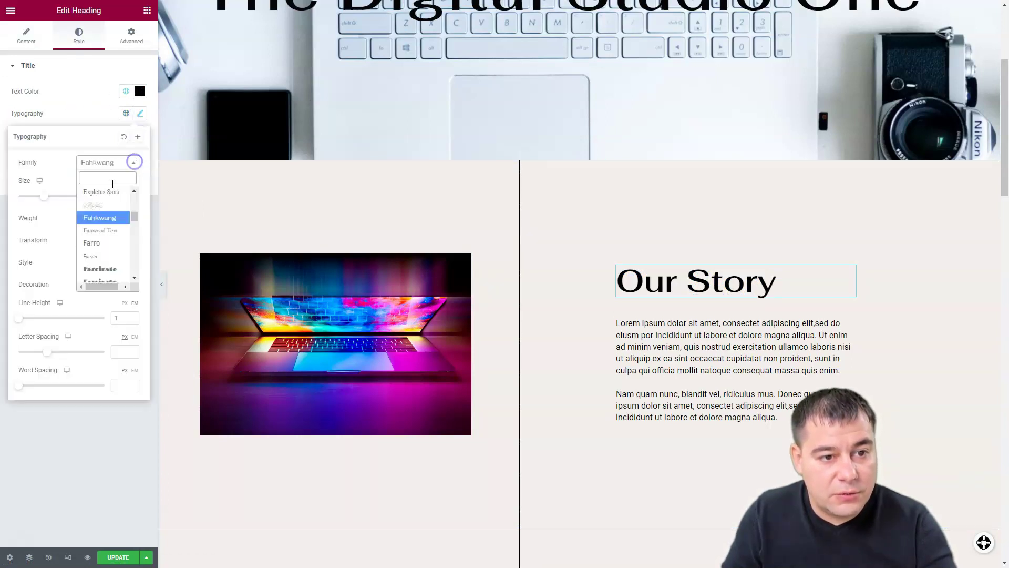
pyautogui.click(104, 246)
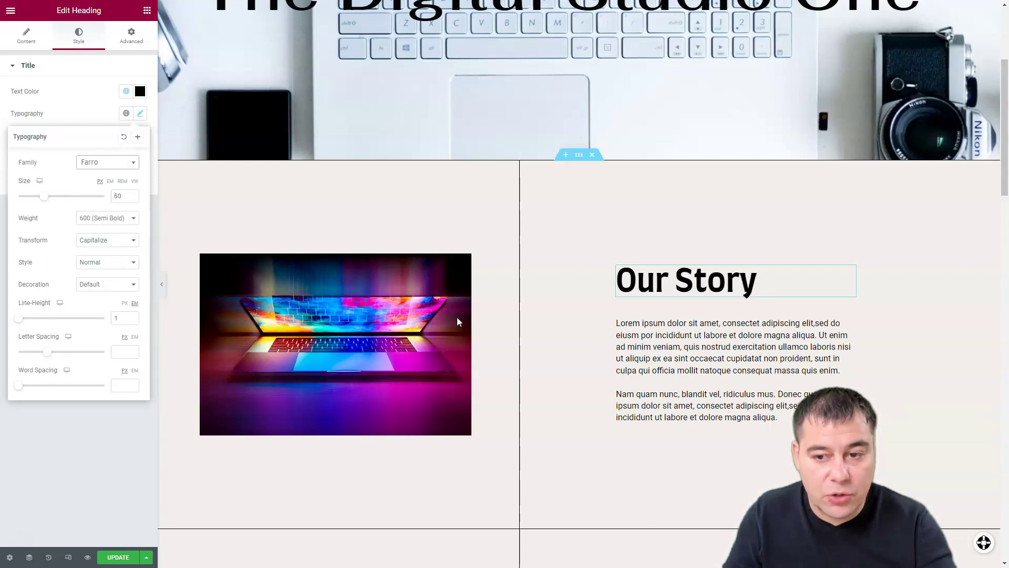
pyautogui.scroll(-3, 741, 370)
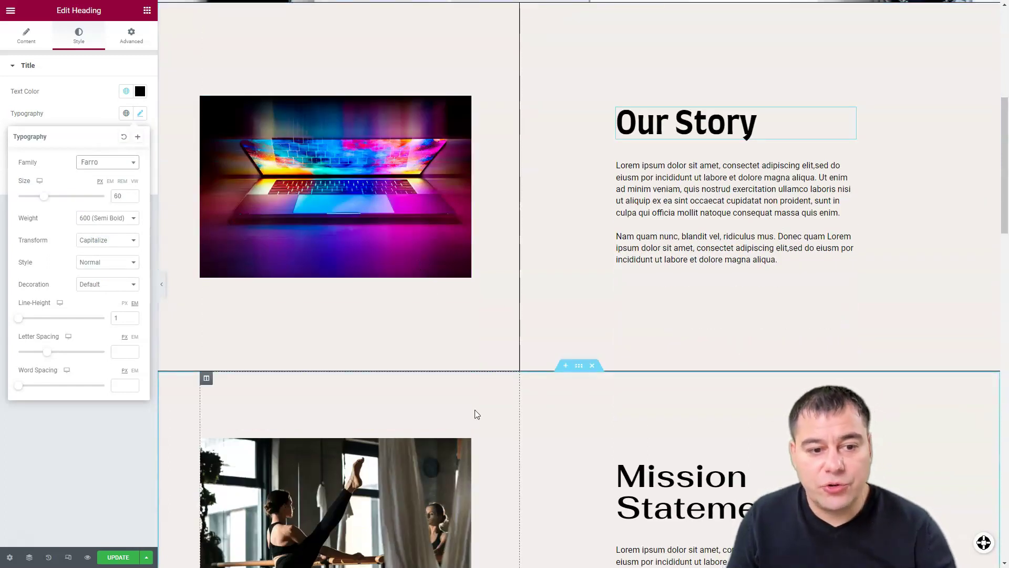
# - Delete the "Mission Statement" section below the "Our Story" section
pyautogui.scroll(-3, 474, 409)
pyautogui.scroll(-2, 486, 368)
pyautogui.scroll(1, 486, 368)
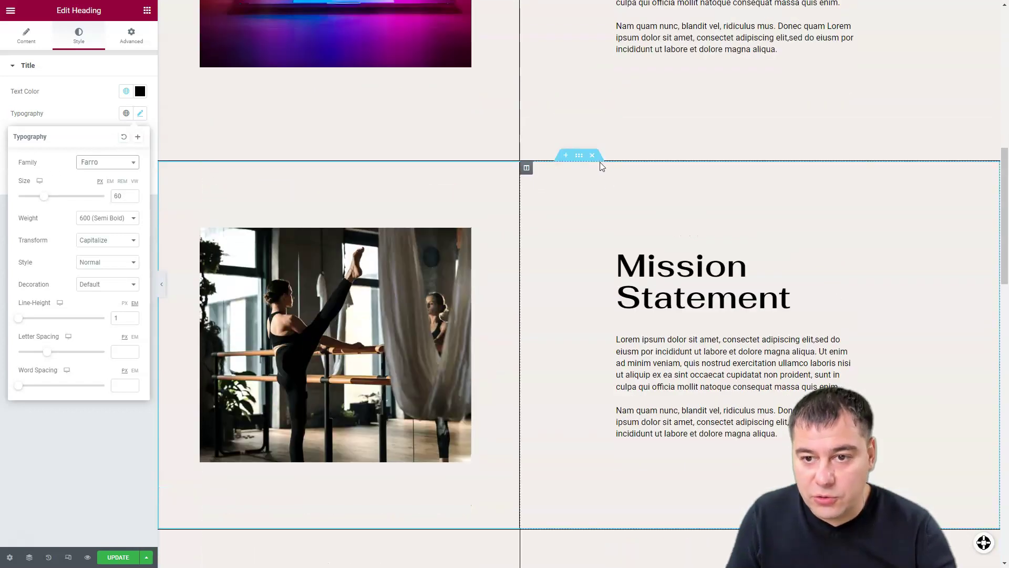
pyautogui.click(594, 157)
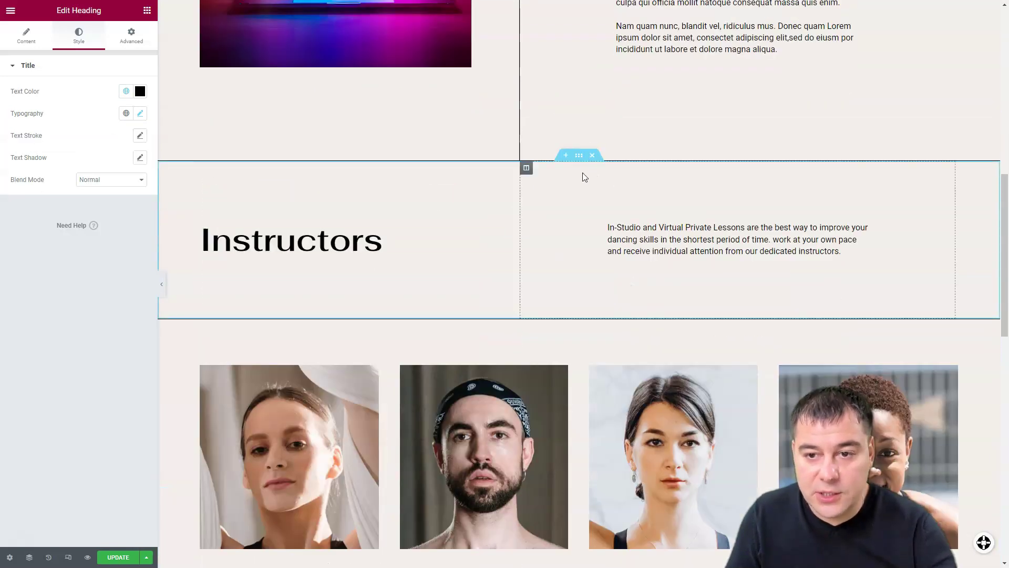
# - Look through the available Basic, Pro and General widgets in the widget list
pyautogui.scroll(5, 646, 273)
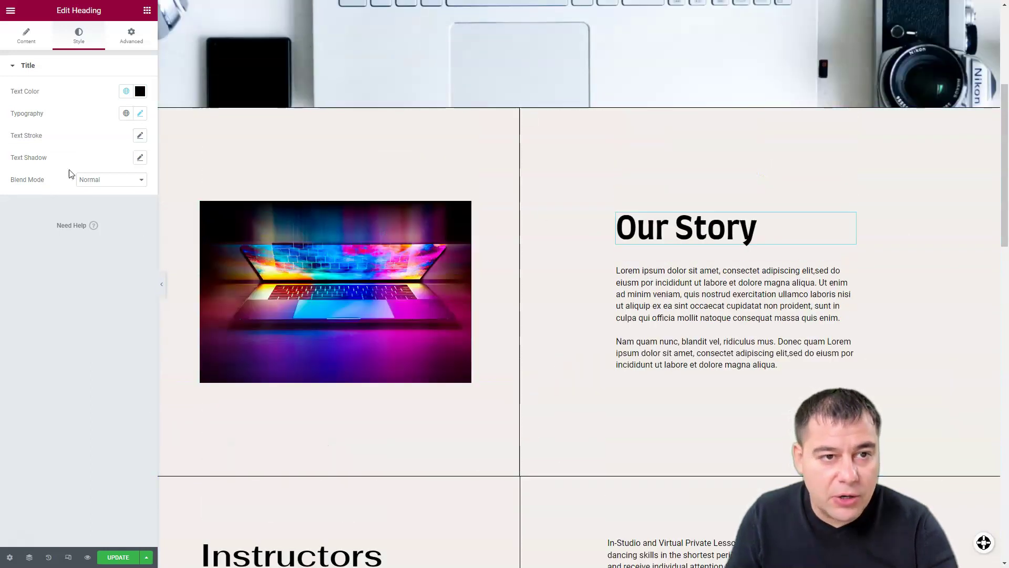
pyautogui.click(147, 11)
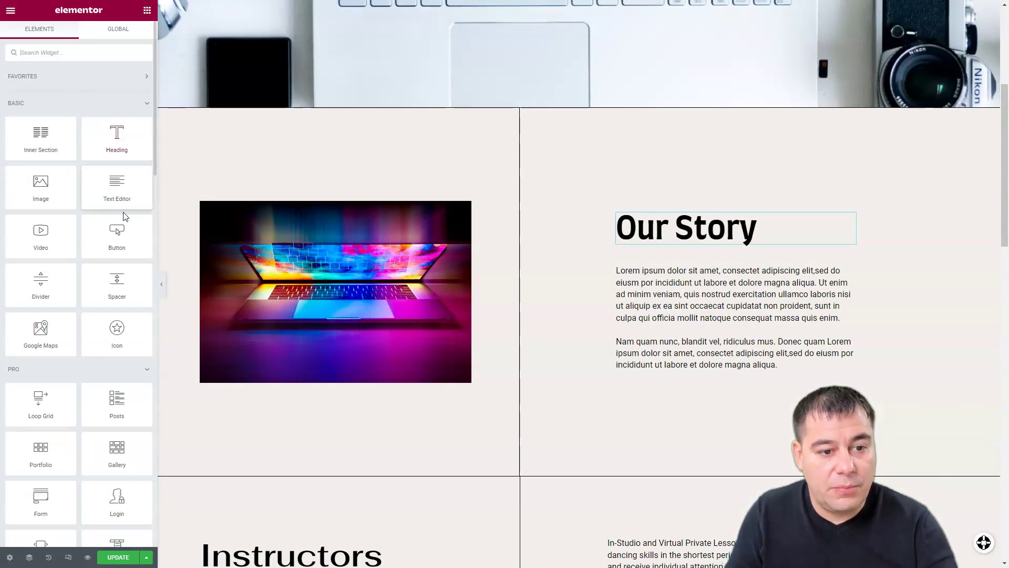
pyautogui.scroll(-8, 123, 223)
pyautogui.scroll(-8, 123, 223)
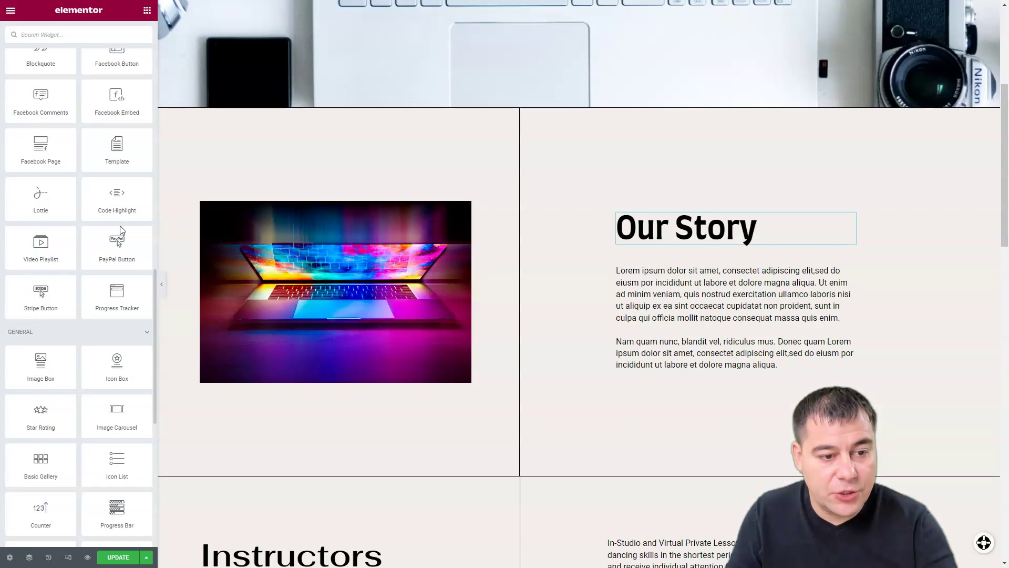
pyautogui.scroll(-2, 120, 230)
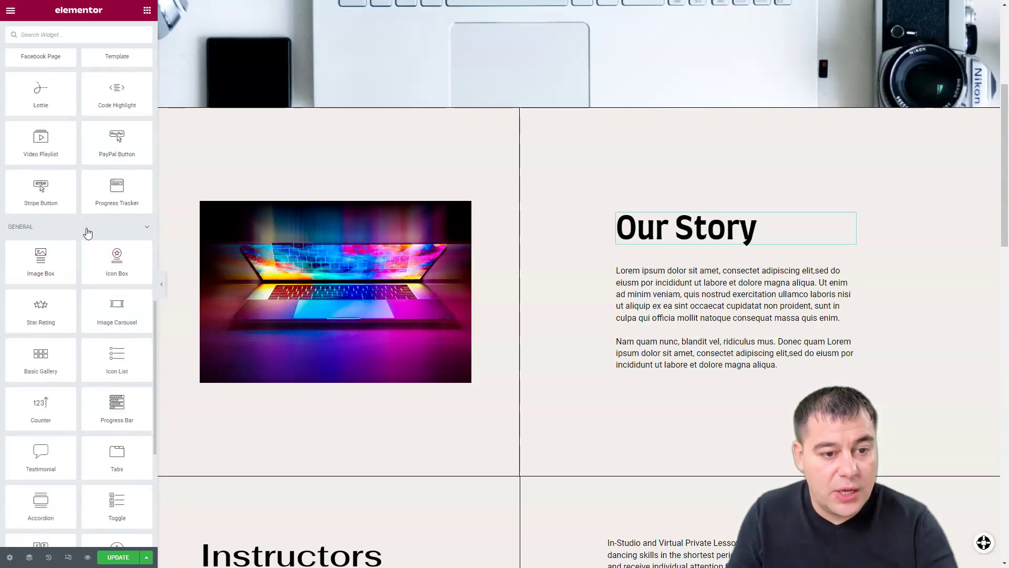
pyautogui.scroll(-5, 58, 289)
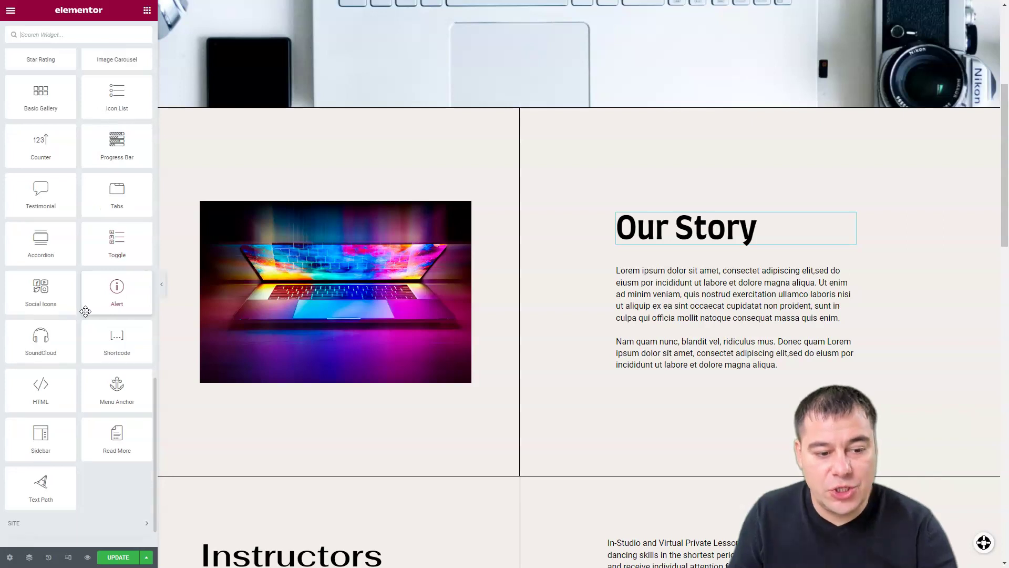
pyautogui.scroll(18, 86, 311)
pyautogui.scroll(15, 85, 291)
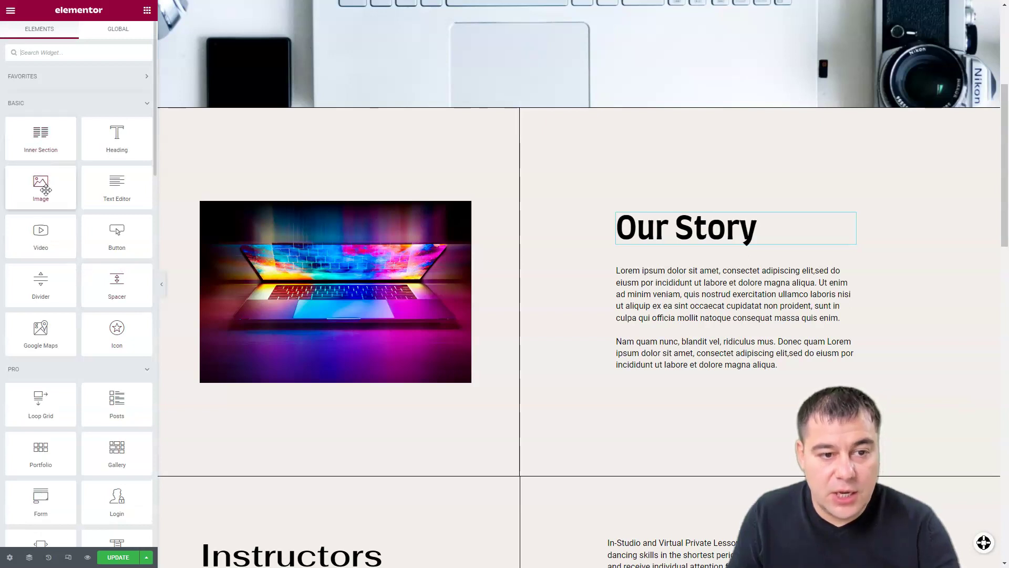
# - Try an Image widget above the "Our Story" heading and delete it again
pyautogui.moveTo(38, 189); pyautogui.dragTo(728, 214)
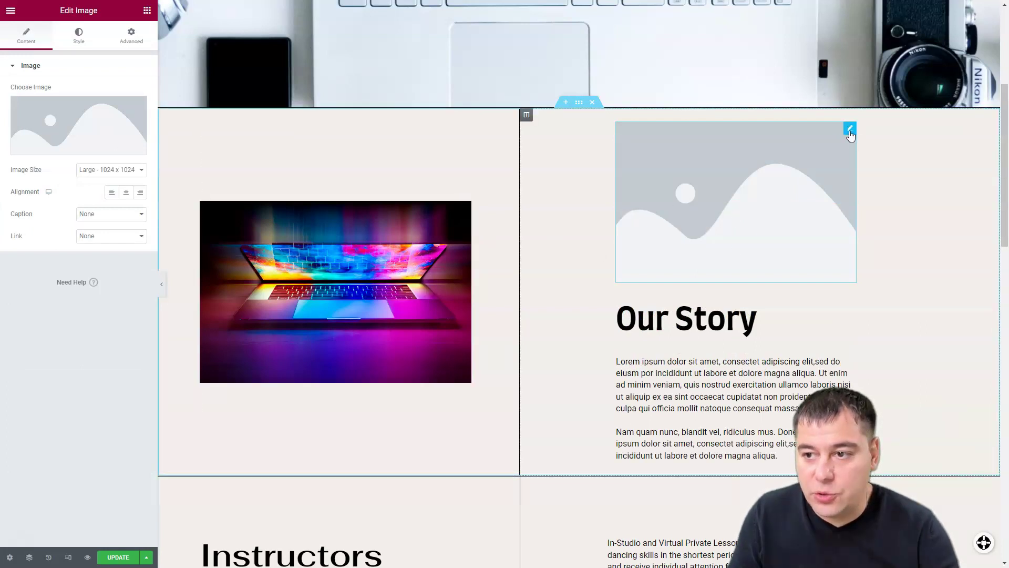
pyautogui.rightClick(851, 135)
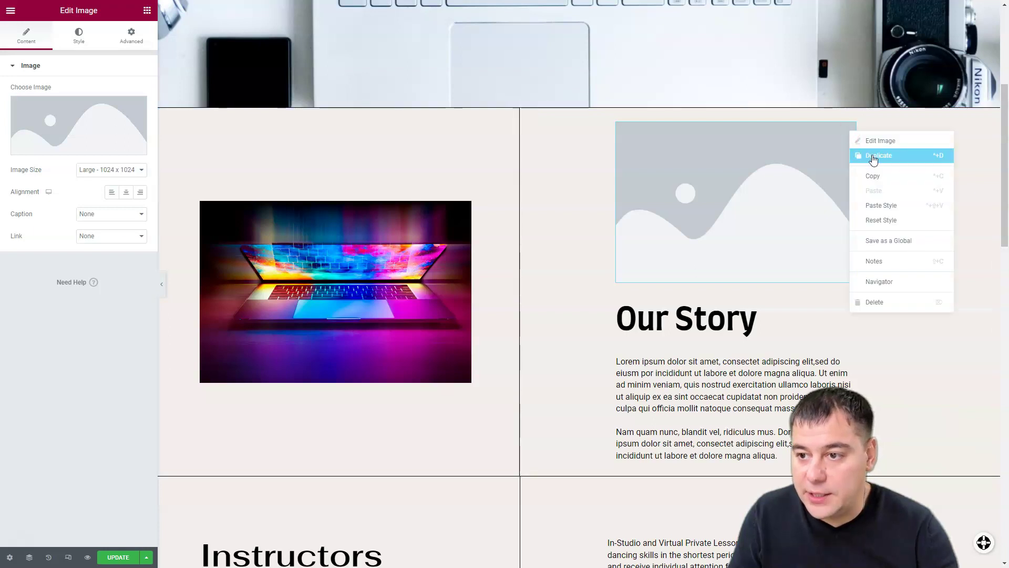
pyautogui.click(876, 302)
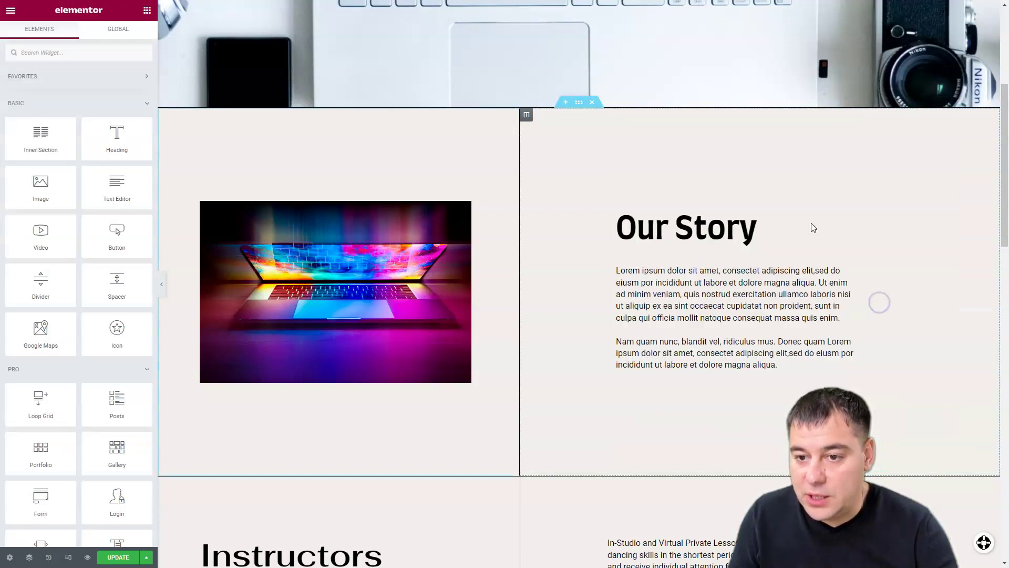
# - Insert a new section above "Instructors" and place a Video widget in it with a Button widget below the video
pyautogui.scroll(-3, 580, 332)
pyautogui.scroll(-2, 581, 323)
pyautogui.scroll(4, 585, 326)
pyautogui.scroll(-3, 586, 331)
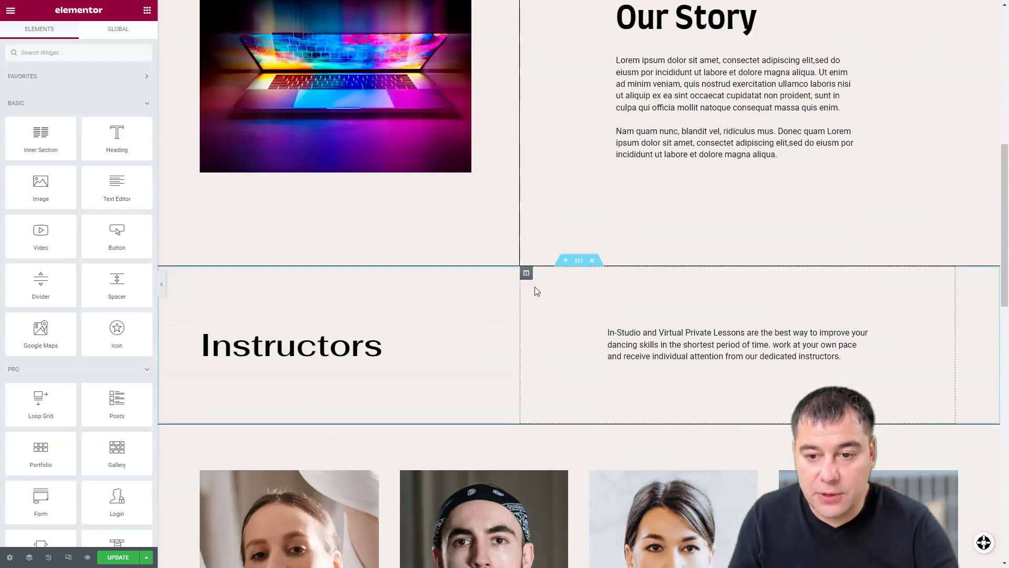
pyautogui.click(566, 260)
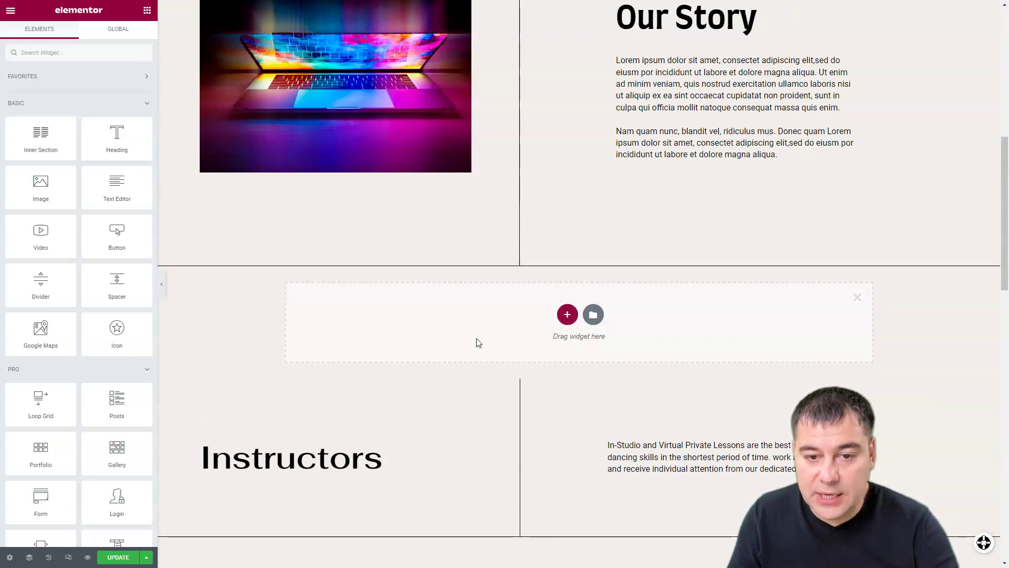
pyautogui.moveTo(40, 239); pyautogui.dragTo(466, 324)
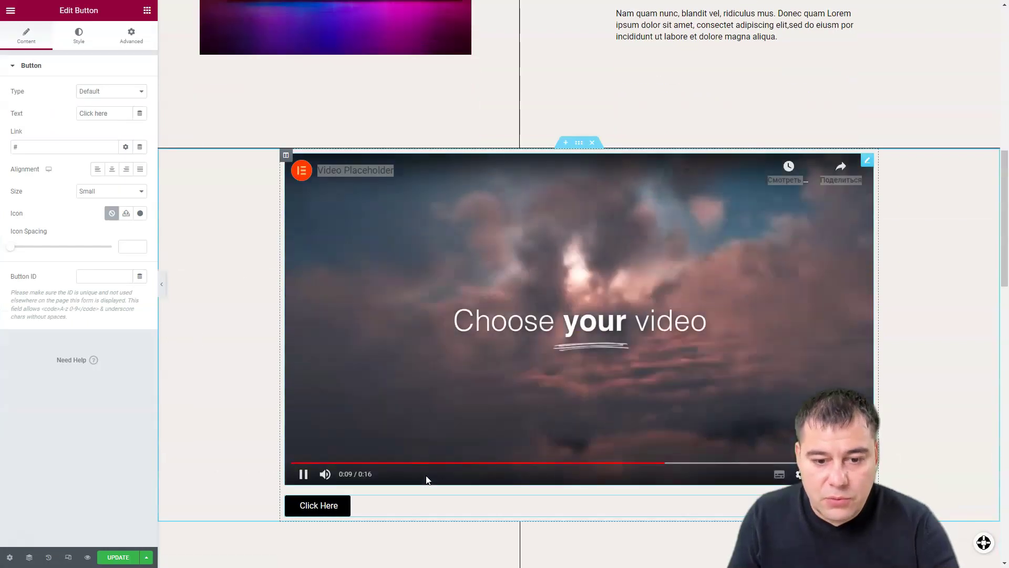
# - Set the new button's icon spacing to 30 and its size to Extra Large
pyautogui.scroll(-2, 189, 257)
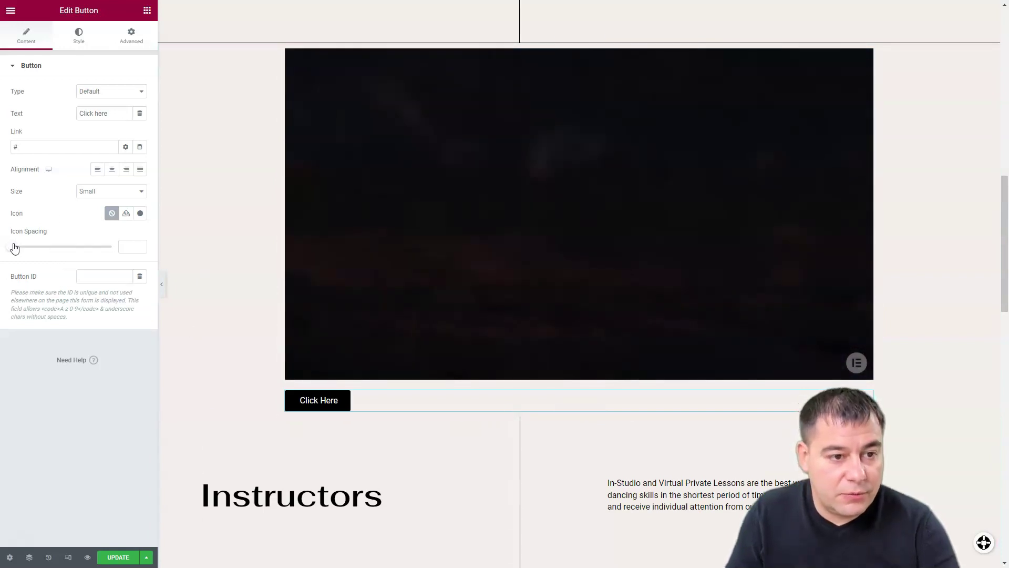
pyautogui.moveTo(11, 247); pyautogui.dragTo(72, 255)
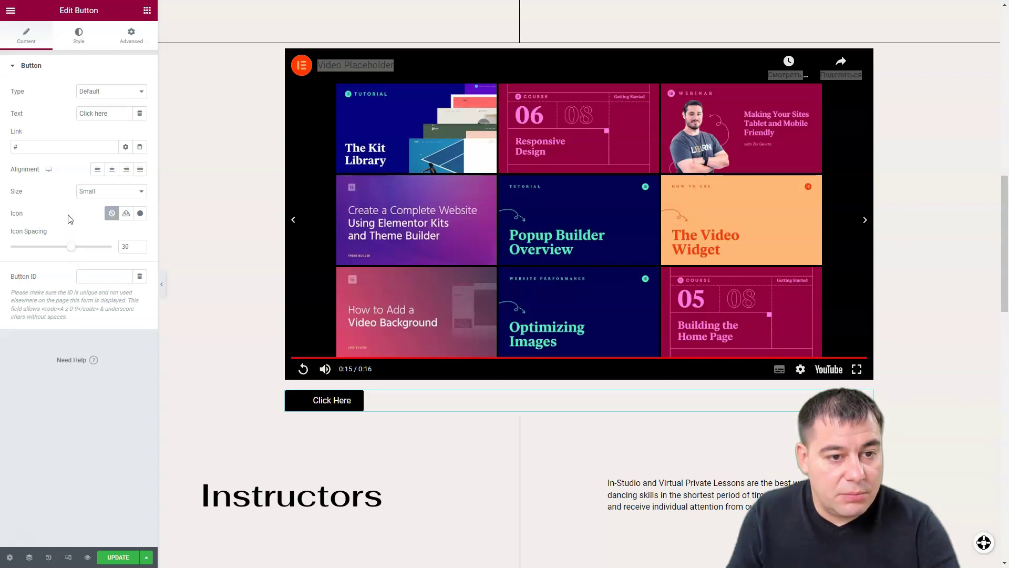
pyautogui.click(129, 194)
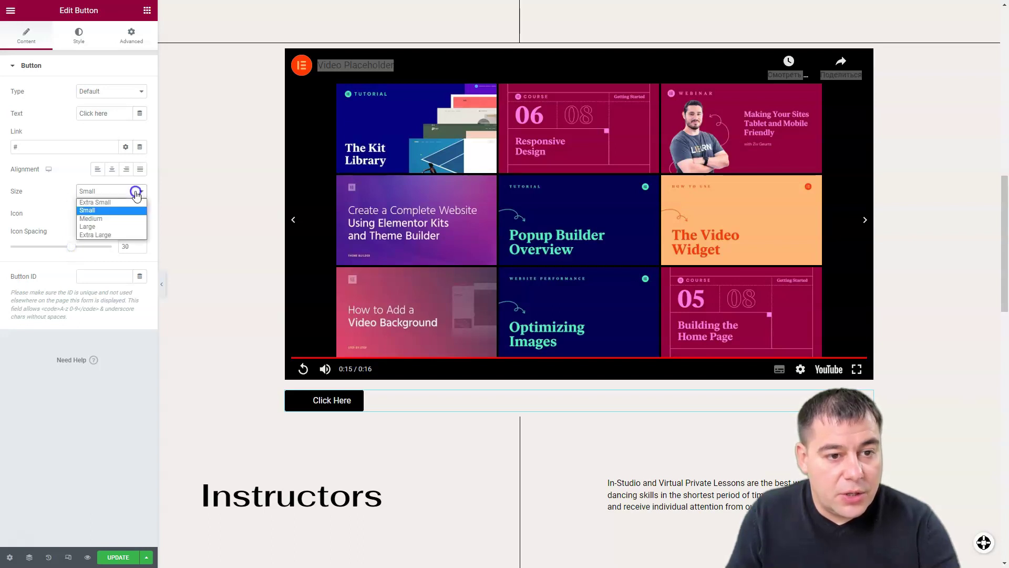
pyautogui.click(103, 238)
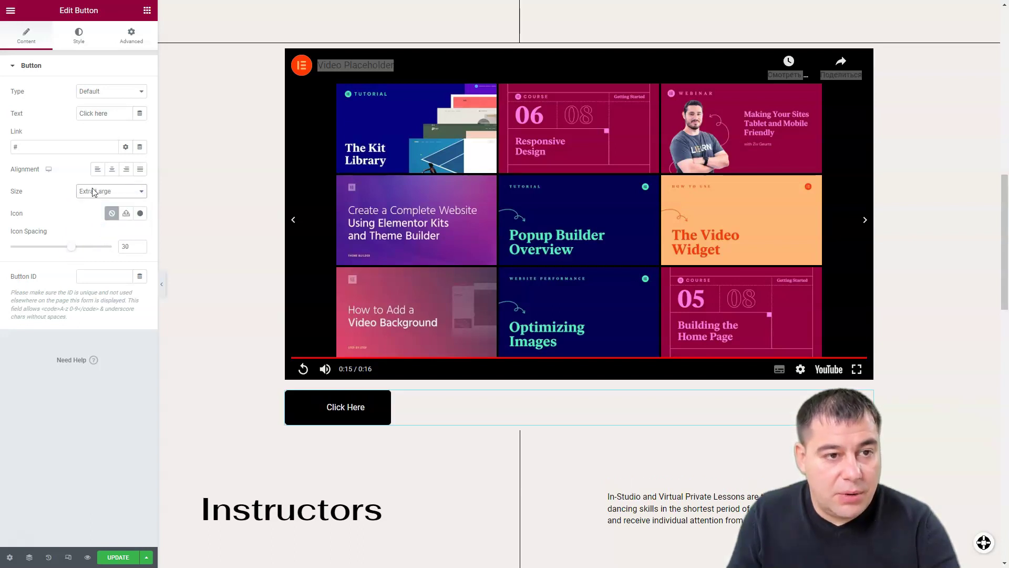
# - Set the button's font family to Roboto Slab in its typography settings and return to its content settings
pyautogui.click(78, 36)
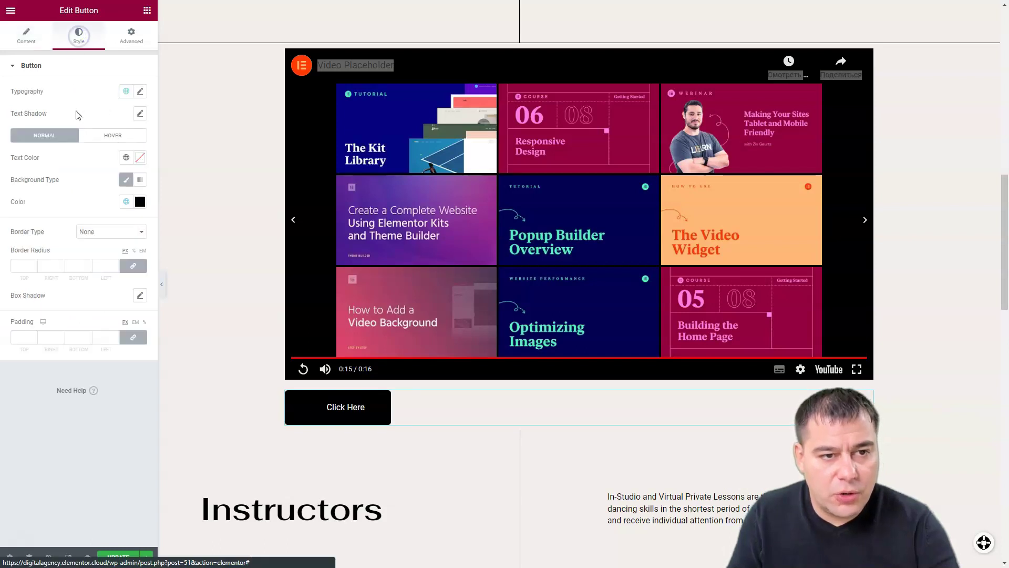
pyautogui.click(139, 91)
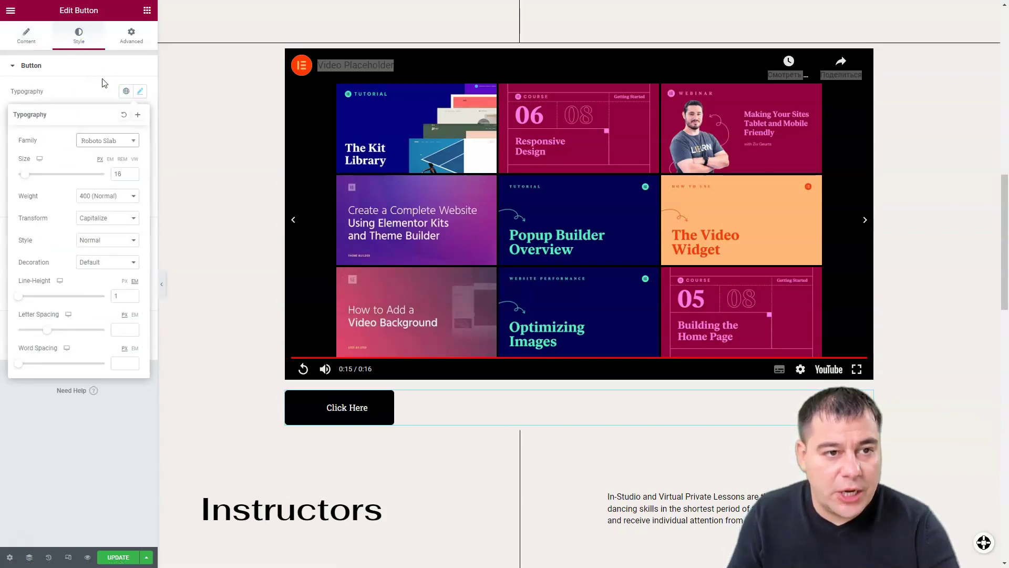
pyautogui.click(77, 65)
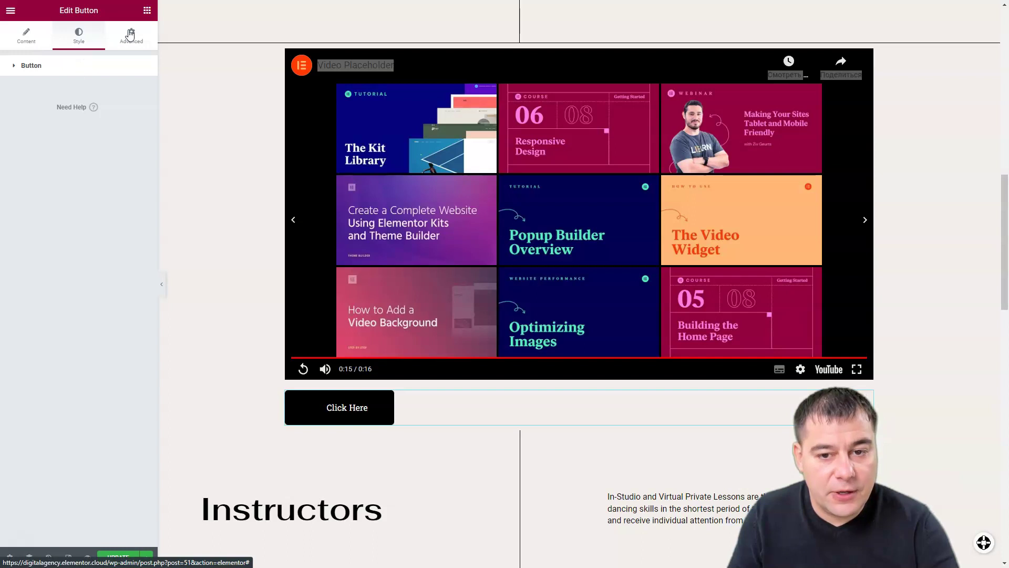
pyautogui.click(26, 35)
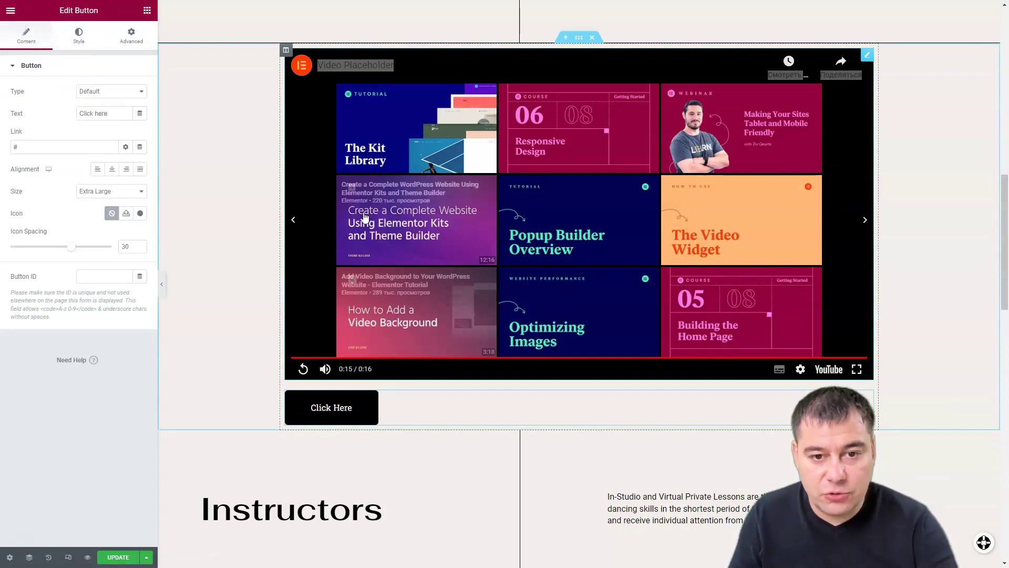
# - Give the section containing the video a classic background in red, #E72222
pyautogui.scroll(-2, 268, 312)
pyautogui.scroll(5, 213, 229)
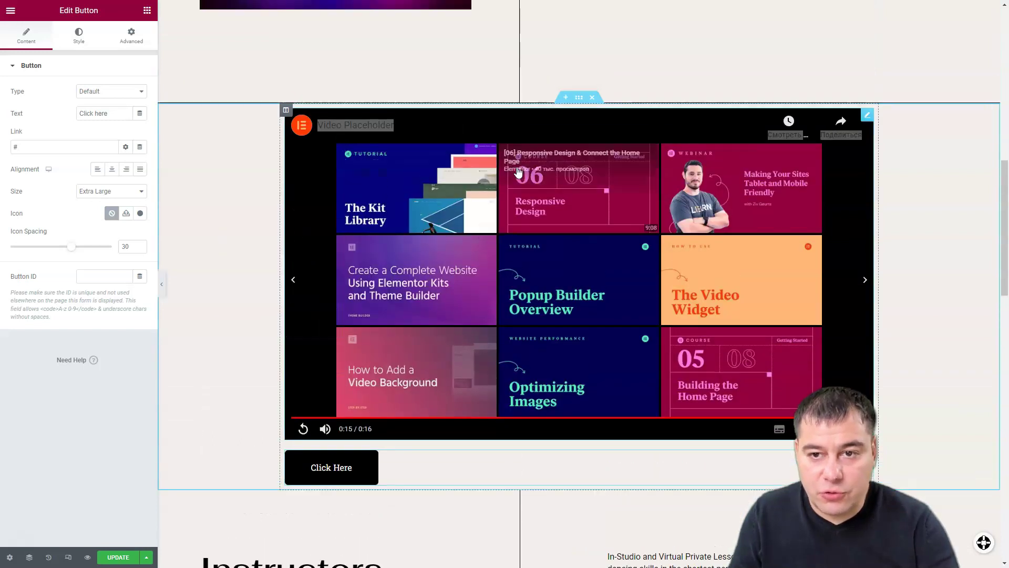
pyautogui.click(213, 230)
pyautogui.click(79, 35)
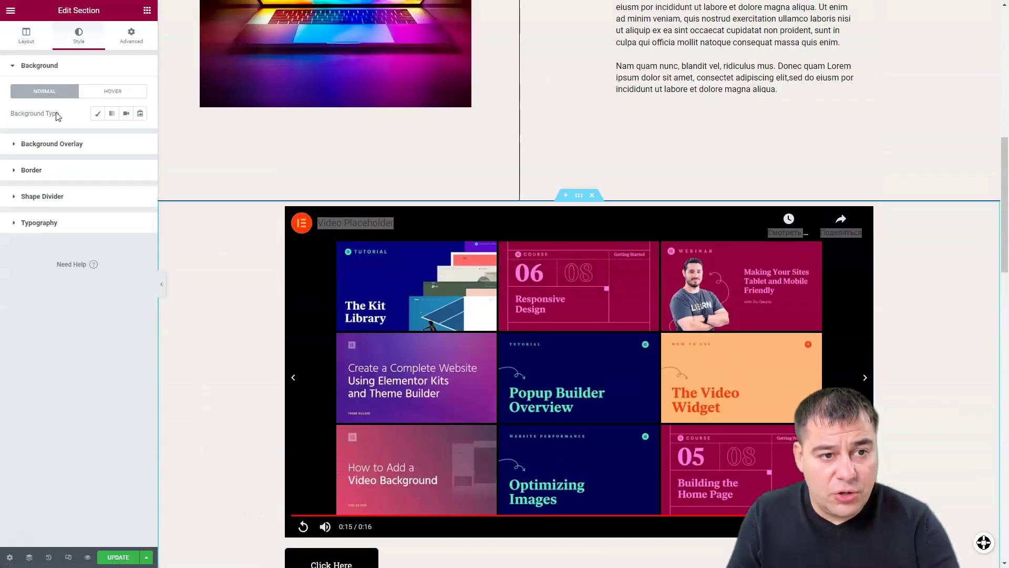
pyautogui.click(95, 115)
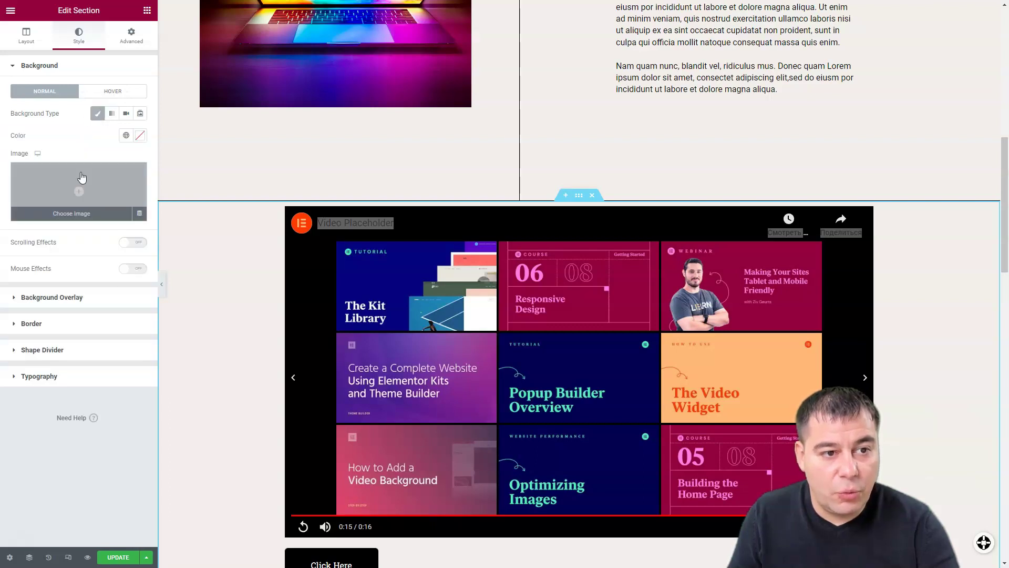
pyautogui.click(140, 138)
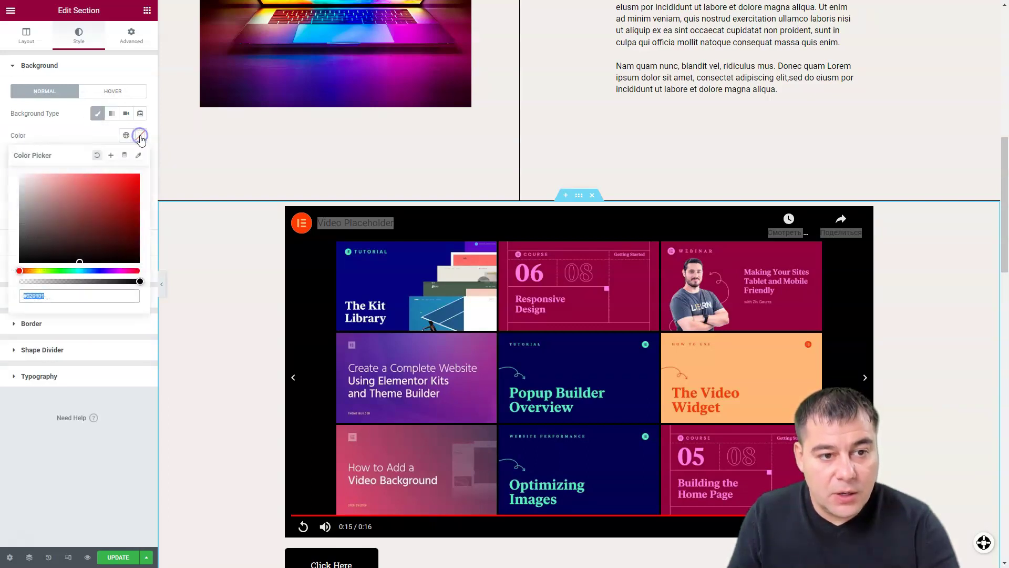
pyautogui.click(119, 190)
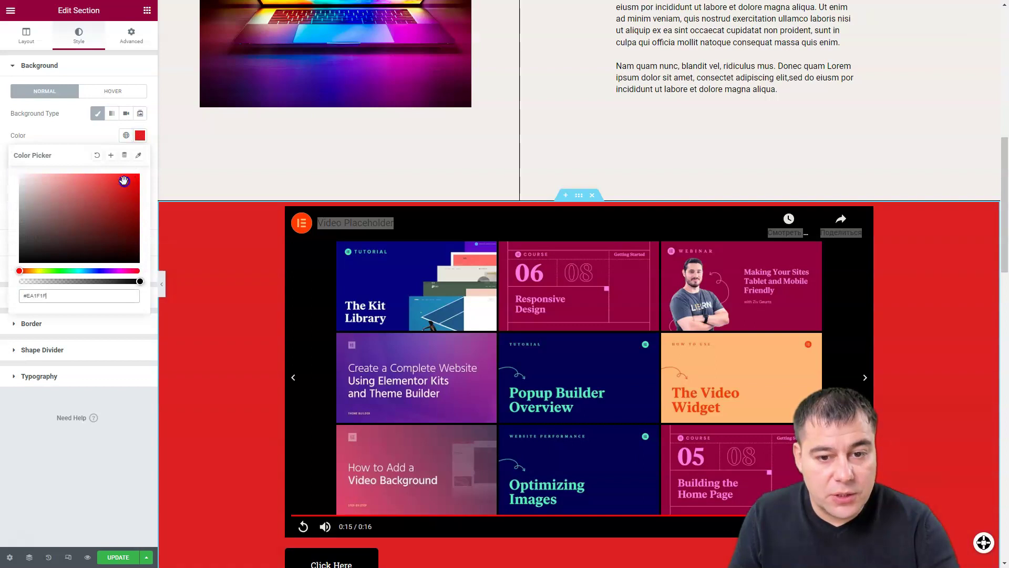
pyautogui.click(119, 199)
pyautogui.click(123, 190)
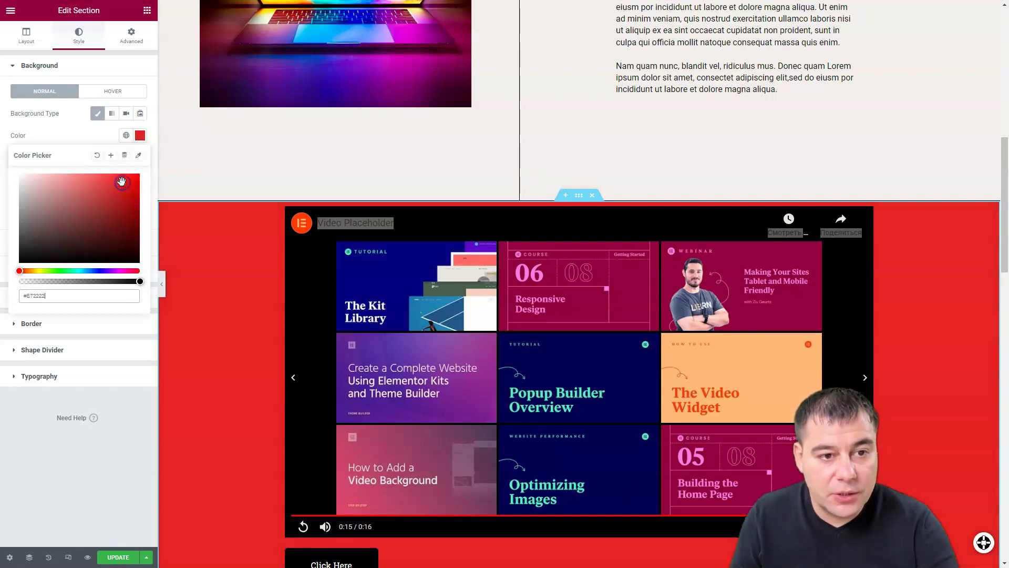
# - Change the video section's background colour to the off-white #FBF6F6
pyautogui.scroll(-2, 254, 293)
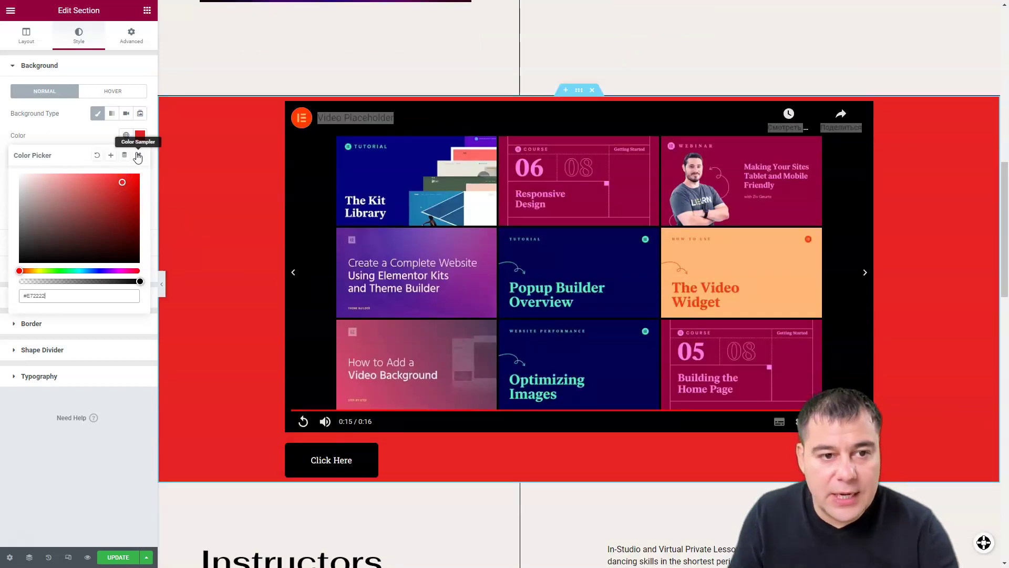
pyautogui.rightClick(61, 251)
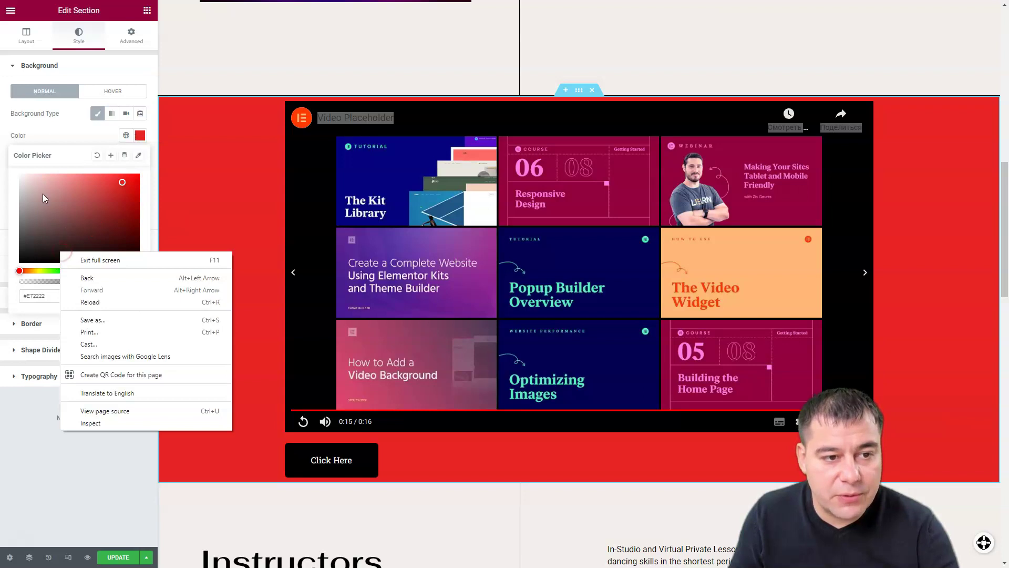
pyautogui.click(21, 175)
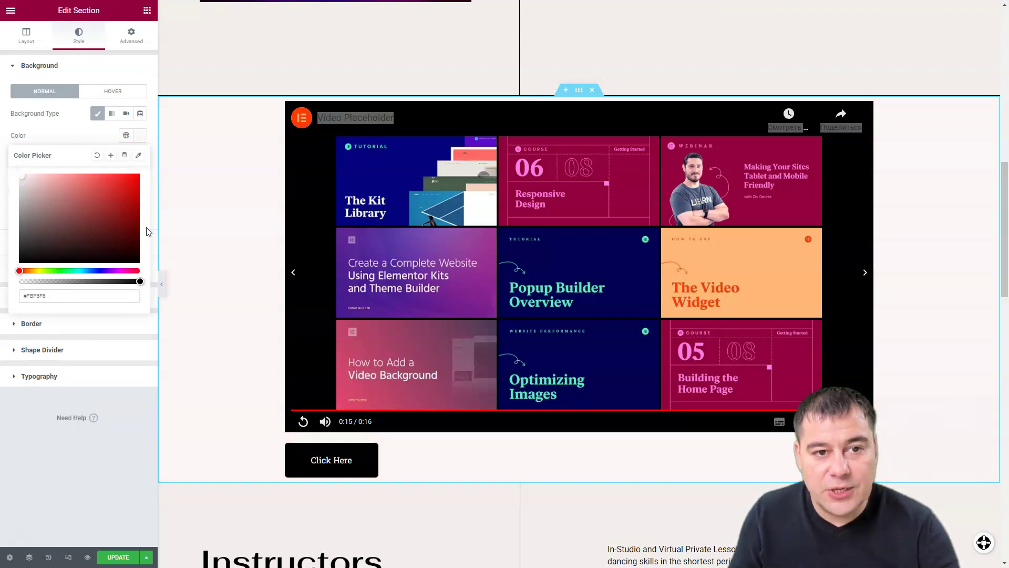
# - Hide the editor panel and review the page from the header down to the video section
pyautogui.scroll(10, 198, 243)
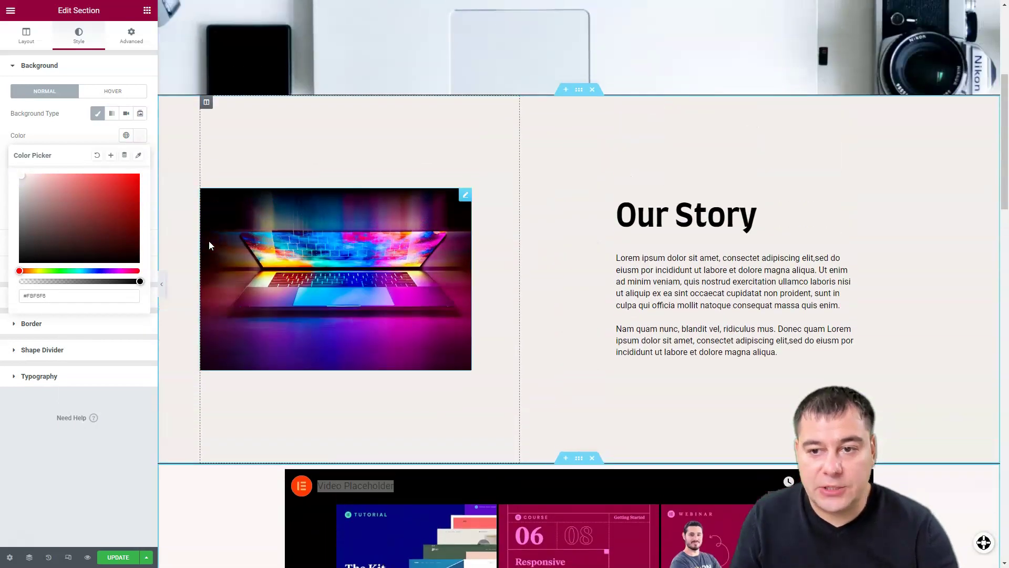
pyautogui.scroll(3, 208, 244)
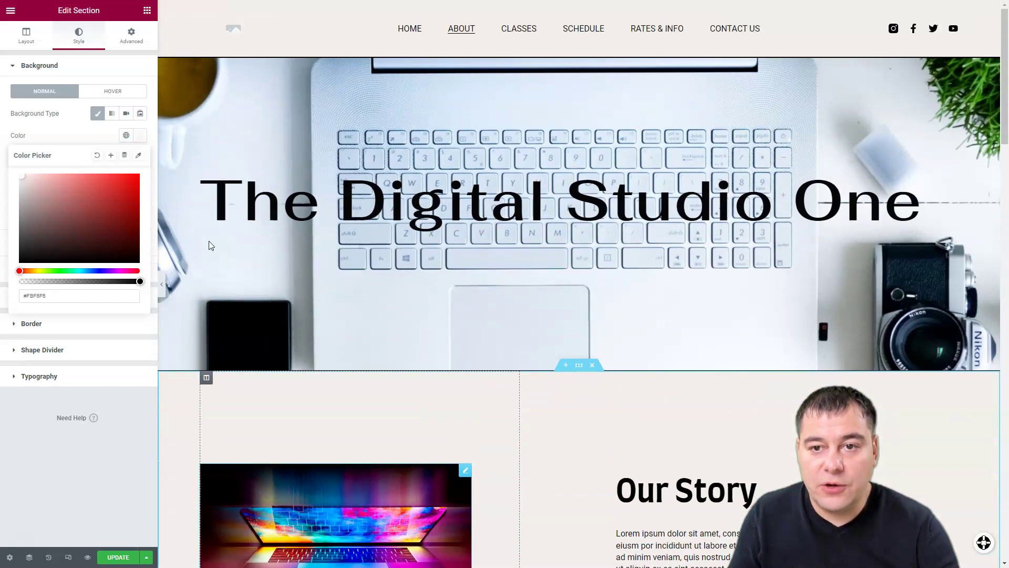
pyautogui.click(162, 286)
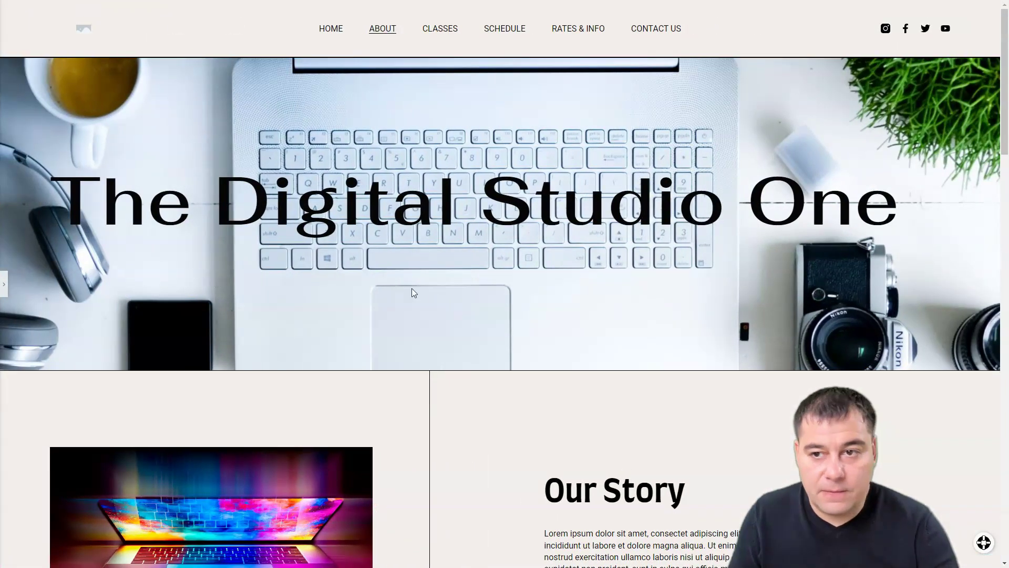
pyautogui.scroll(-10, 434, 294)
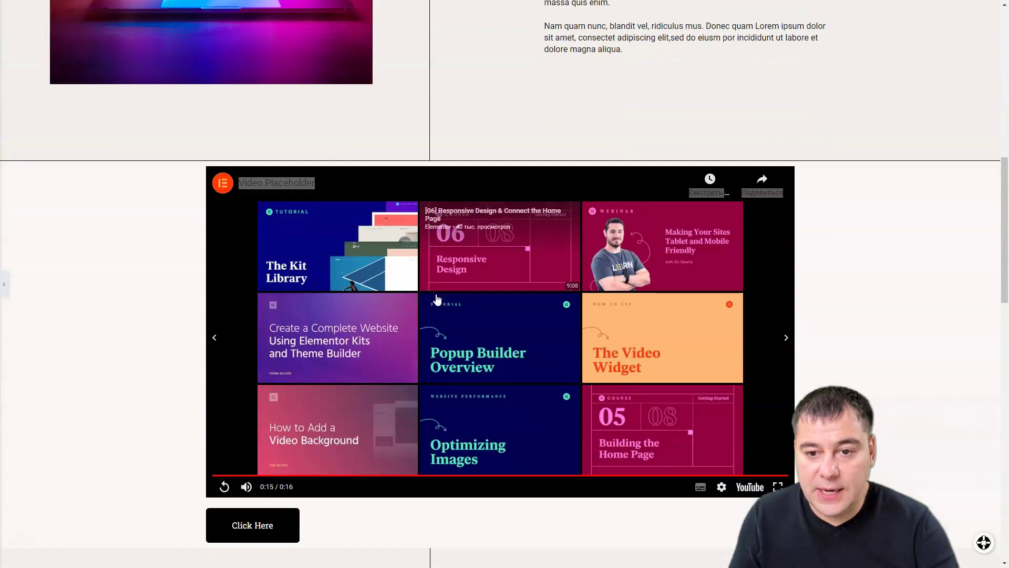
# - Review the rest of the page through the instructors and student testimonials to the footer, and return to the header
pyautogui.scroll(4, 638, 182)
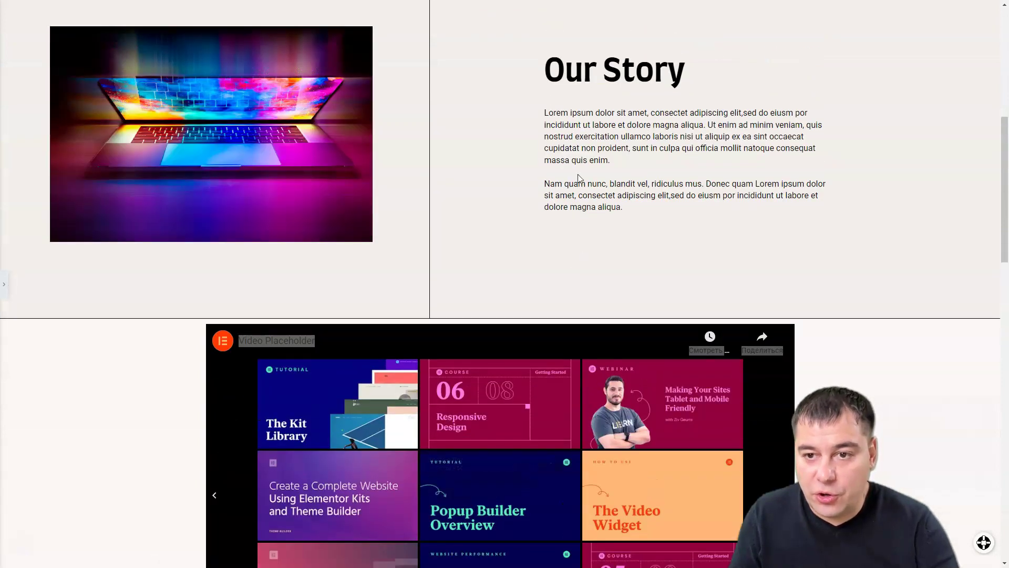
pyautogui.scroll(-11, 579, 179)
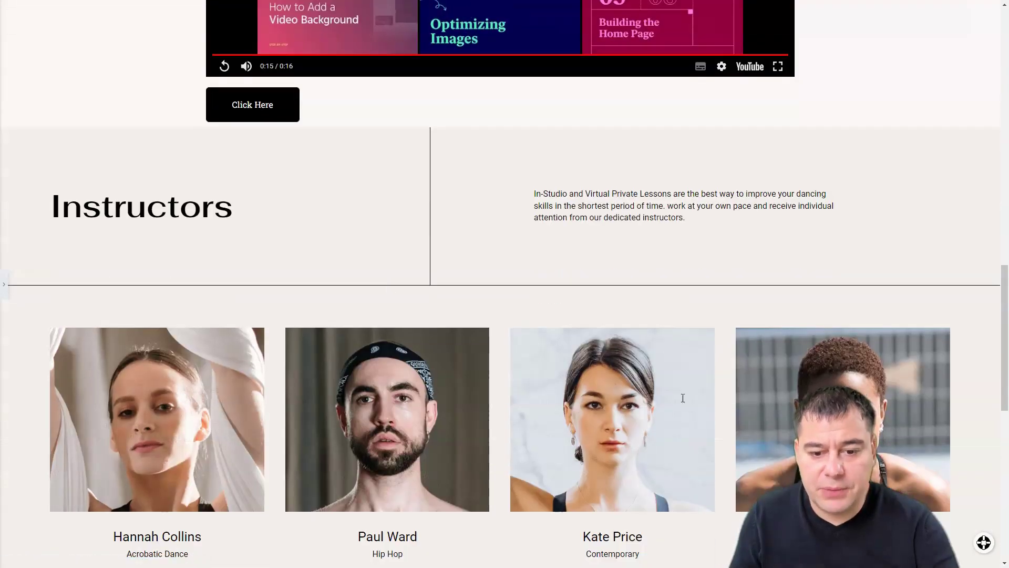
pyautogui.scroll(-4, 361, 384)
pyautogui.scroll(-7, 359, 375)
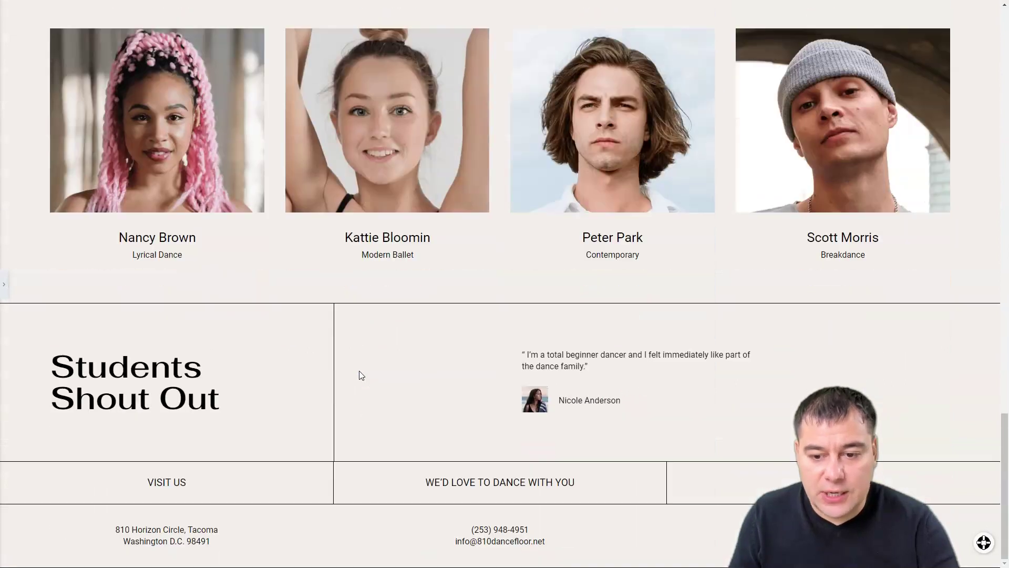
pyautogui.scroll(6, 393, 383)
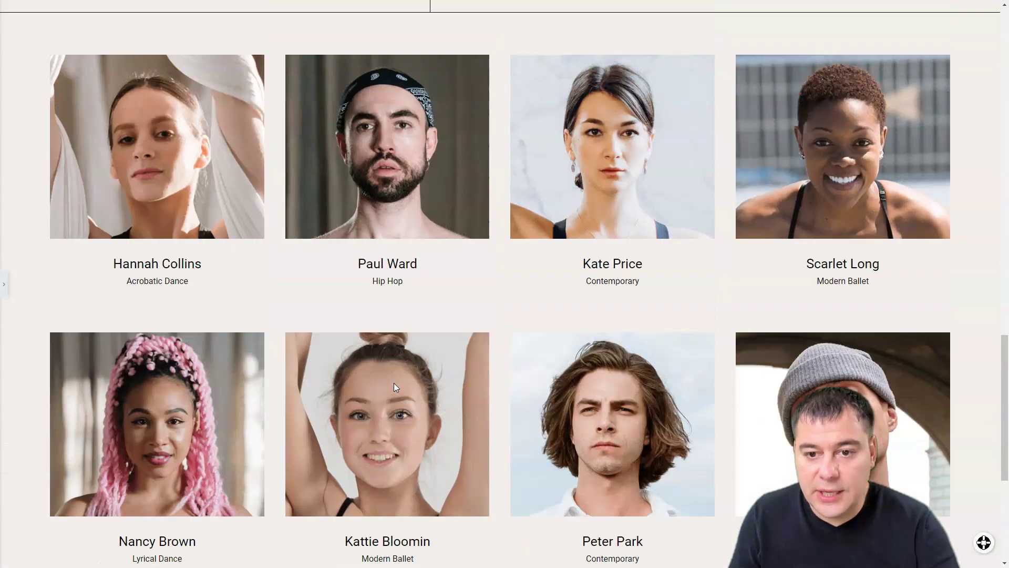
pyautogui.scroll(20, 393, 383)
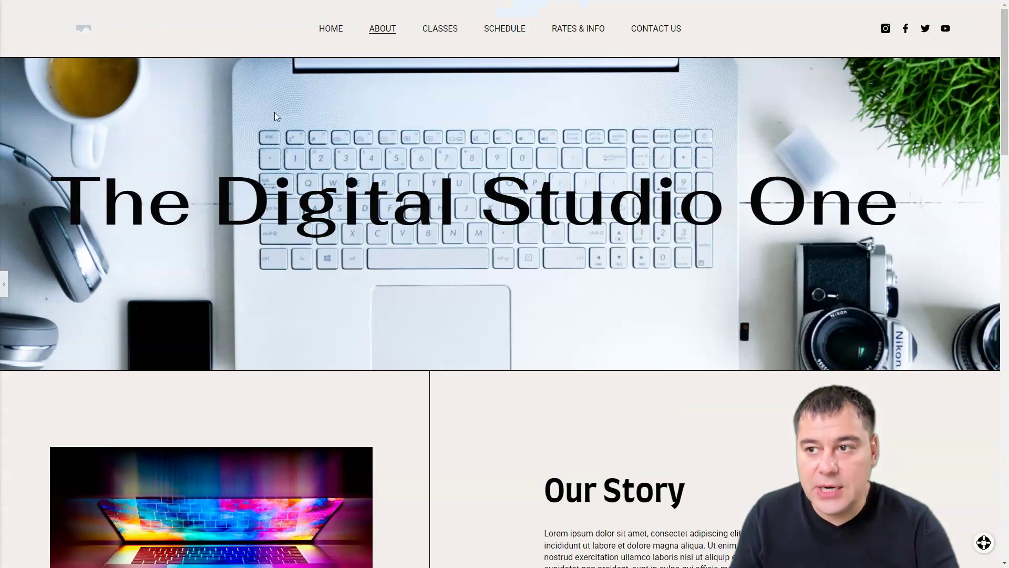
# - Show the editor panel again and view the selected section's layout settings
pyautogui.click(4, 285)
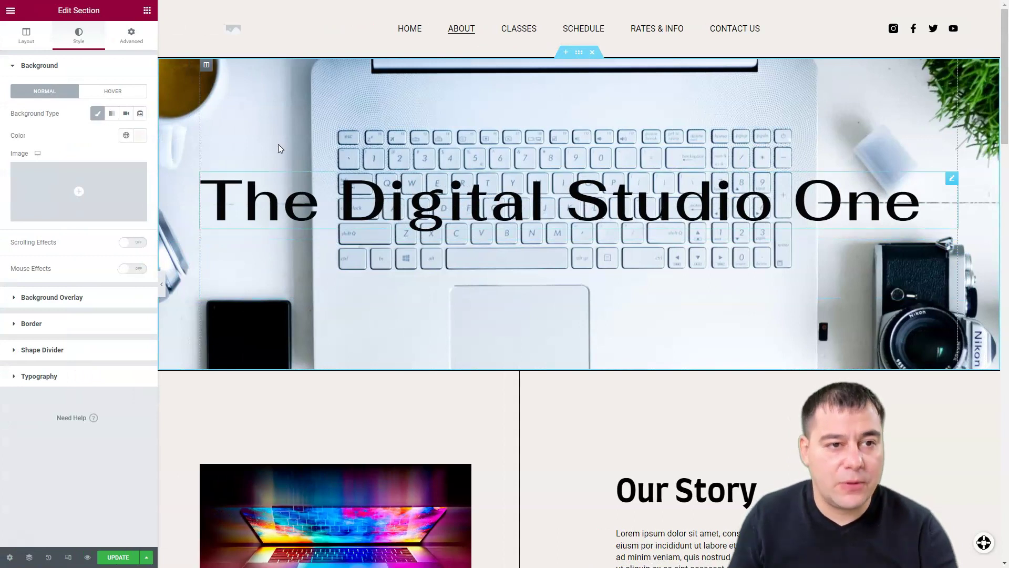
pyautogui.click(29, 39)
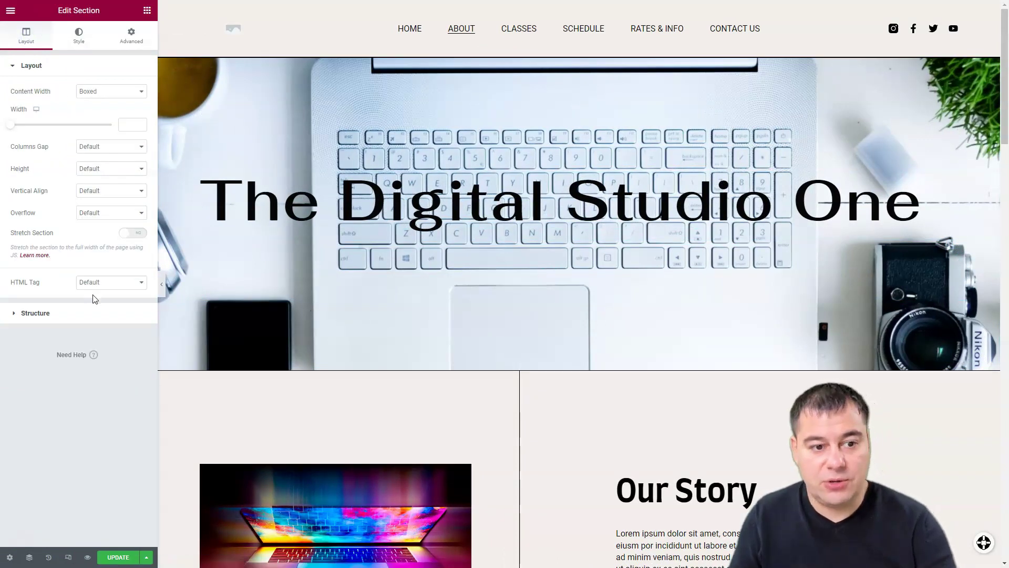
pyautogui.scroll(-5, 418, 298)
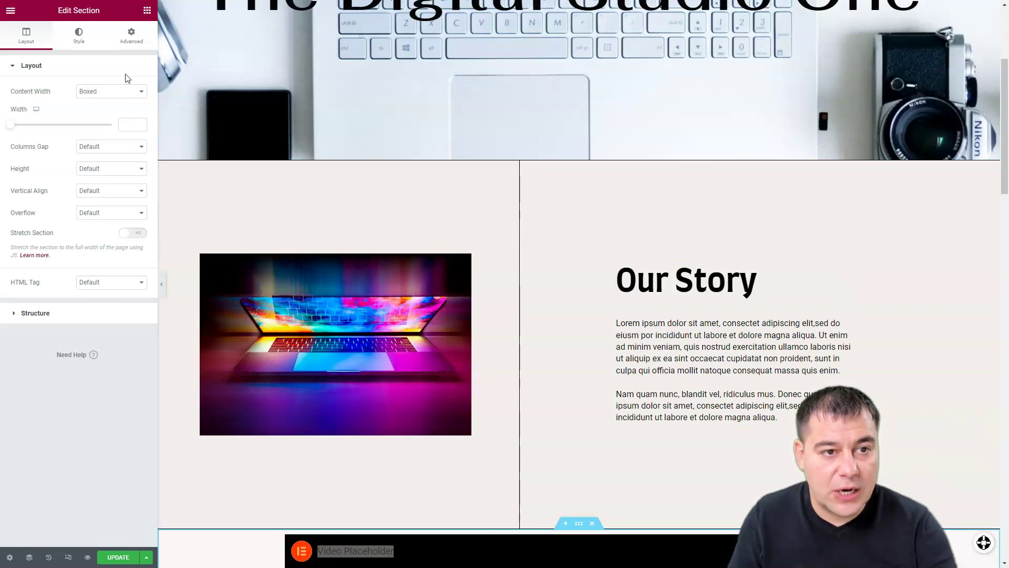
# - Add a new section area above the Our Story section and insert the Wireframe – Gallery 1 page template from the library there
pyautogui.click(145, 11)
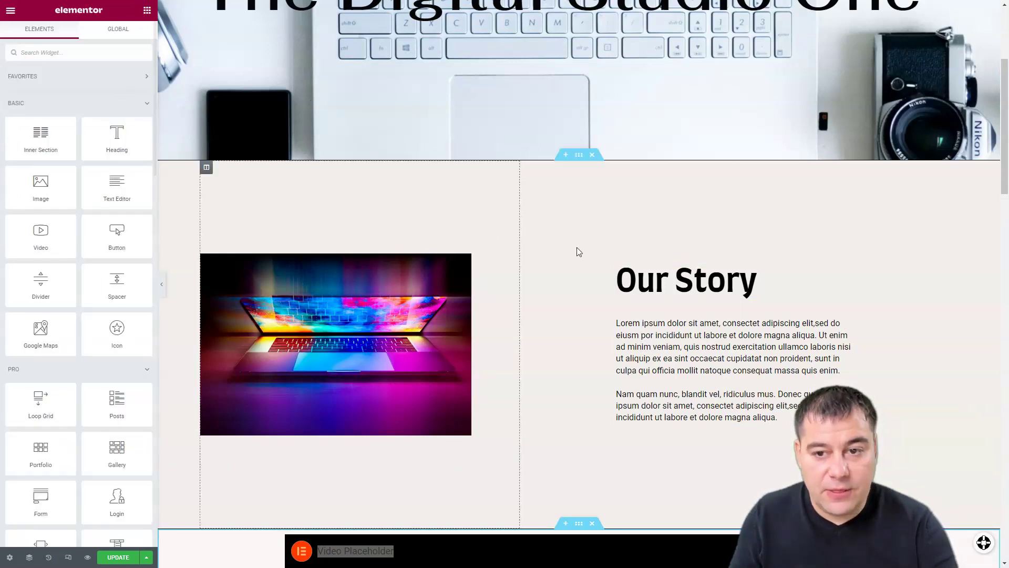
pyautogui.click(566, 156)
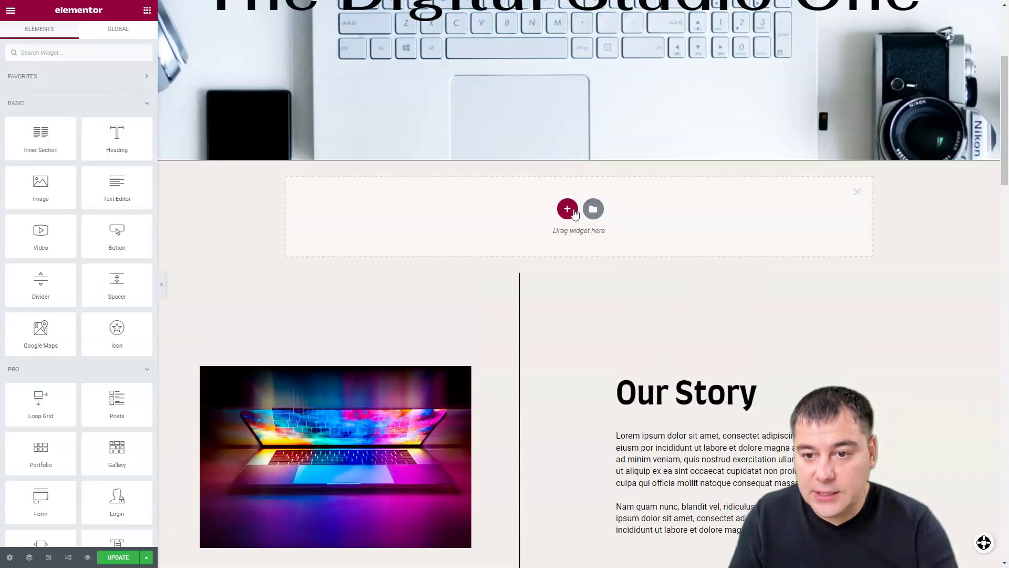
pyautogui.click(594, 209)
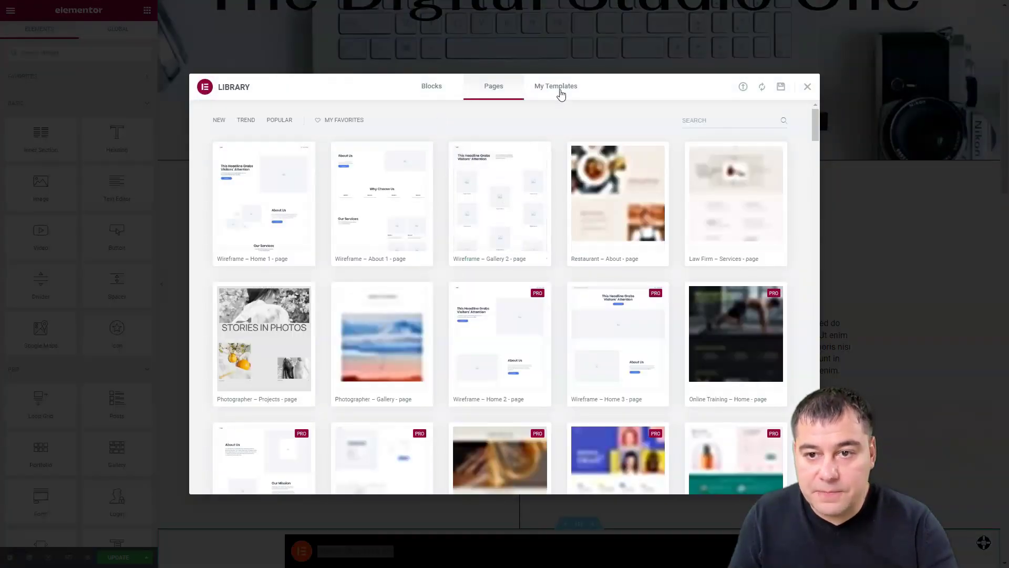
pyautogui.scroll(-4, 615, 222)
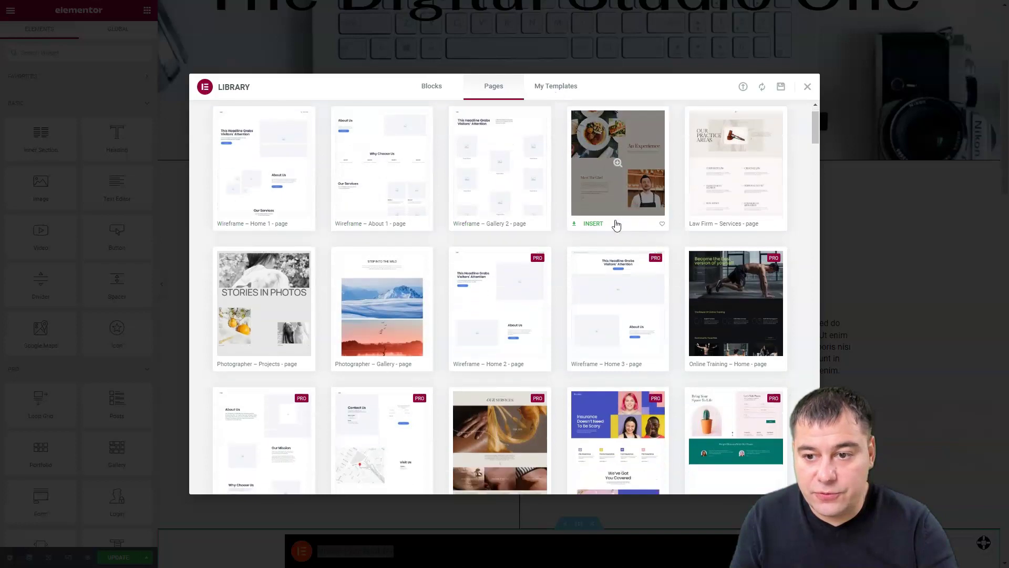
pyautogui.scroll(-3, 522, 253)
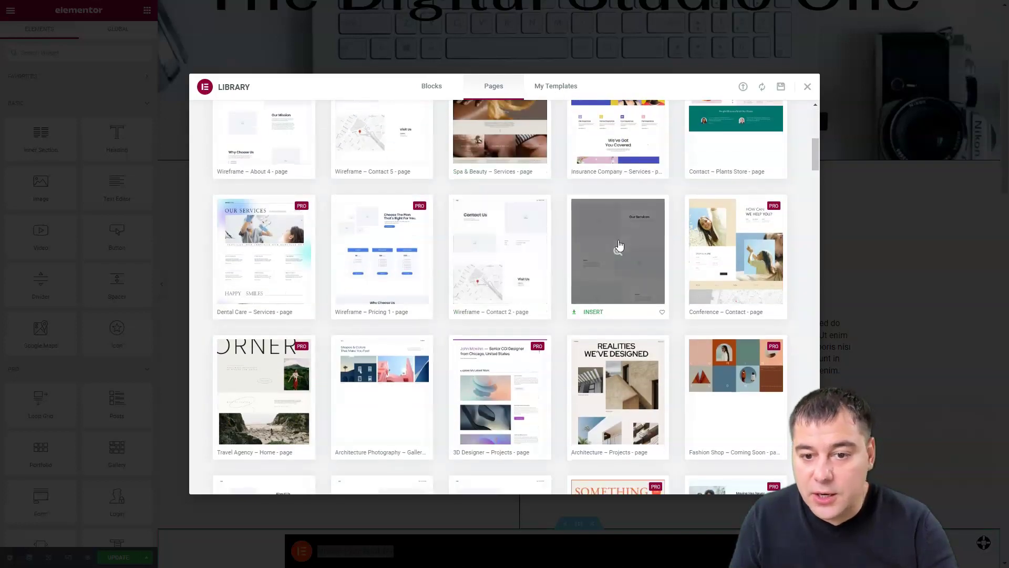
pyautogui.scroll(-7, 619, 245)
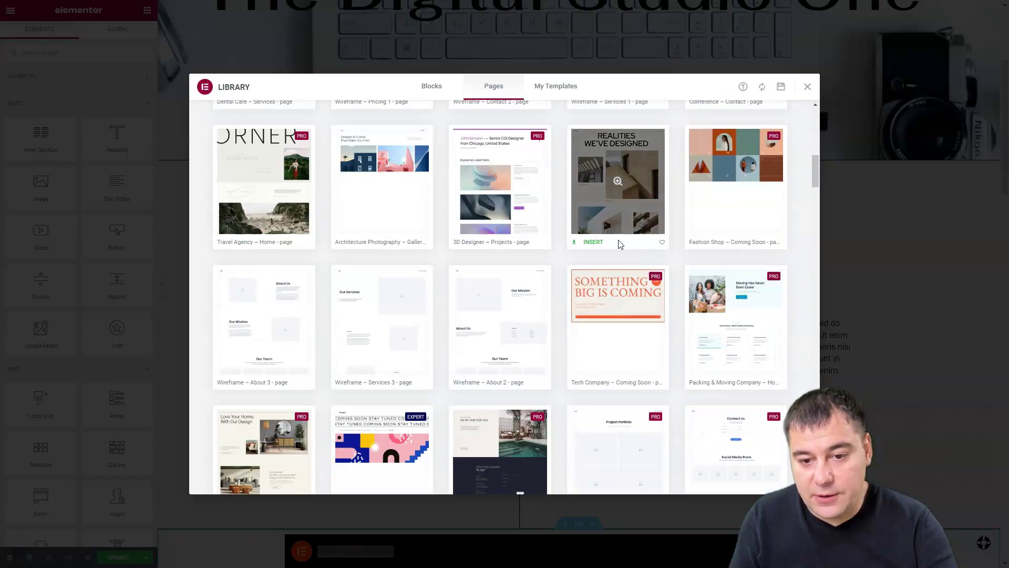
pyautogui.scroll(-3, 619, 243)
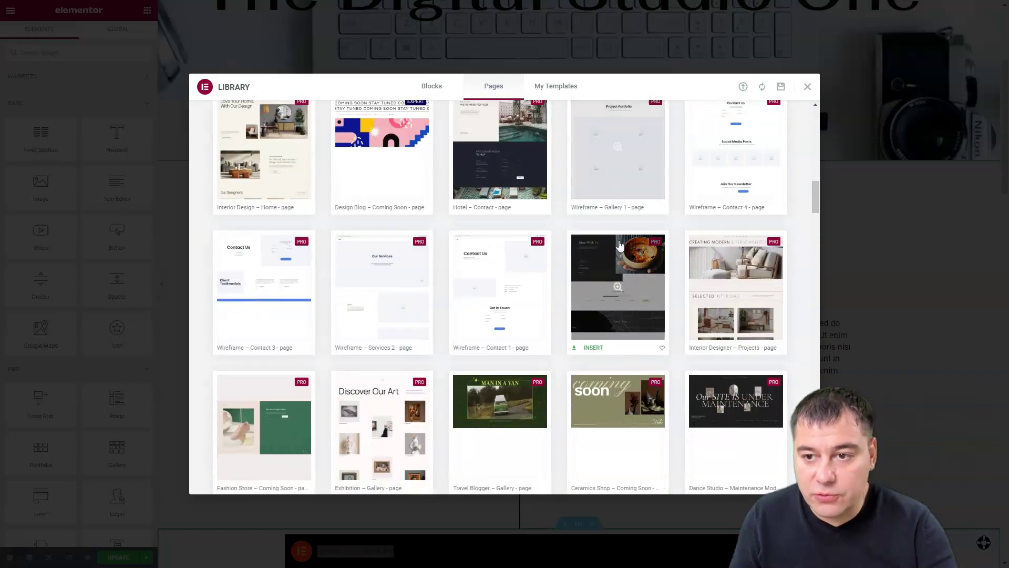
pyautogui.scroll(2, 620, 240)
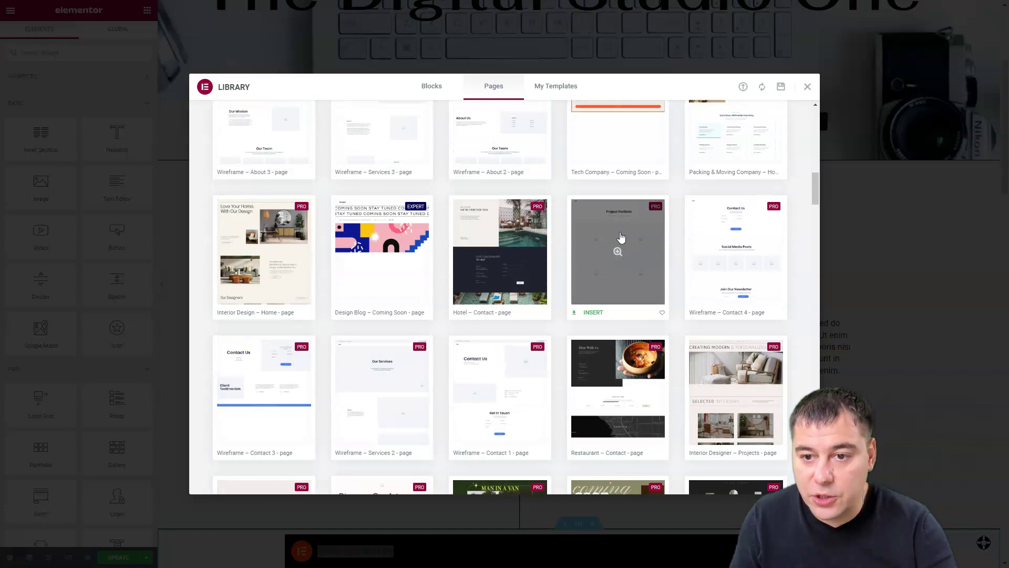
pyautogui.click(592, 313)
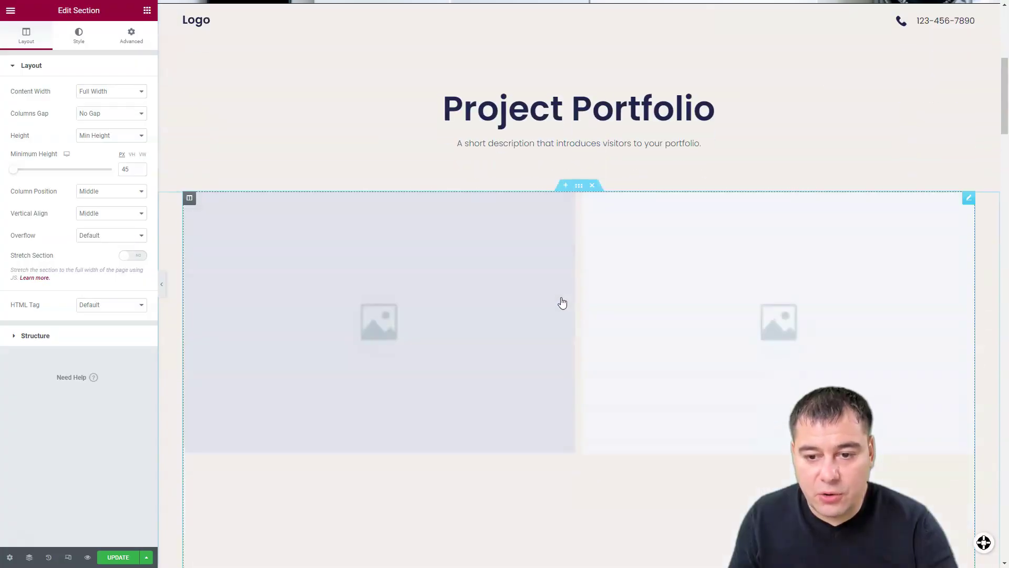
# - Examine the inserted Project Portfolio template down through its image gallery and back up to the page header
pyautogui.scroll(-9, 631, 294)
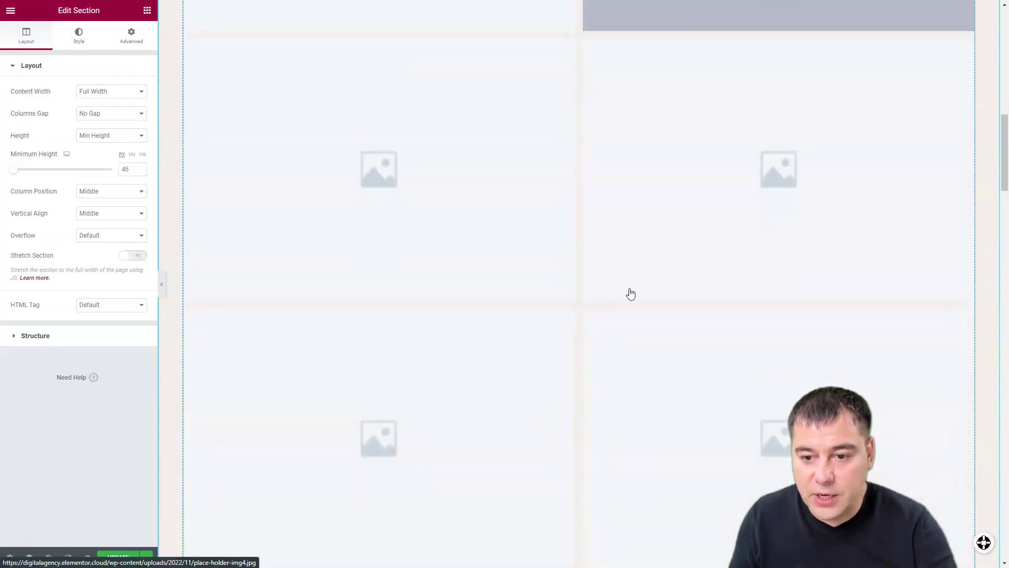
pyautogui.scroll(-7, 717, 305)
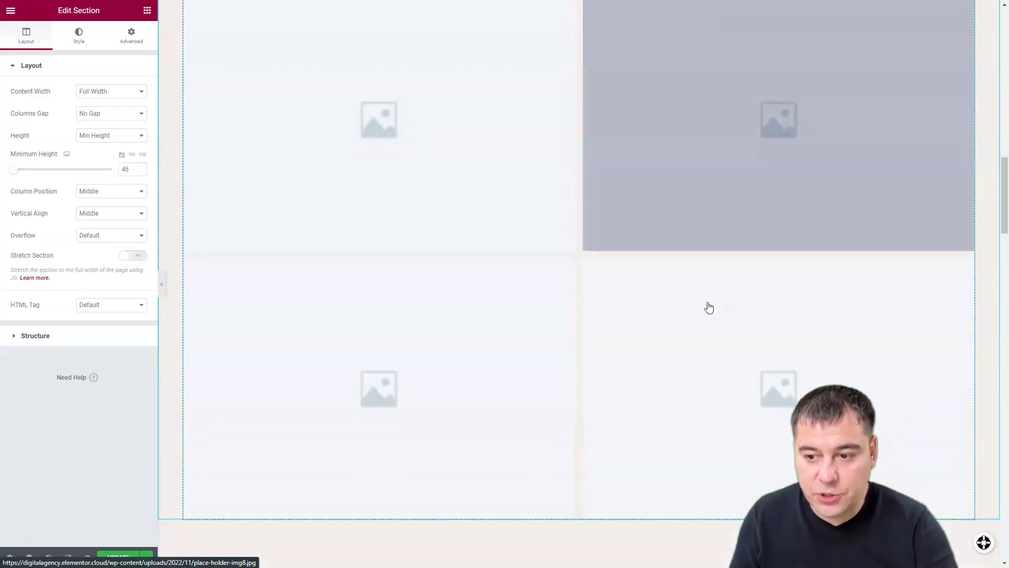
pyautogui.scroll(12, 625, 237)
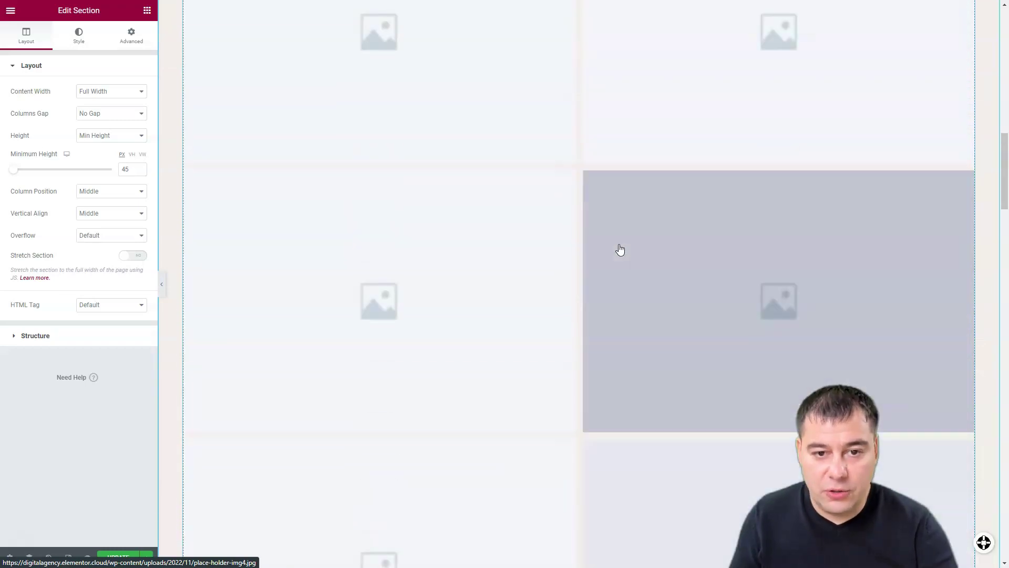
pyautogui.scroll(4, 599, 279)
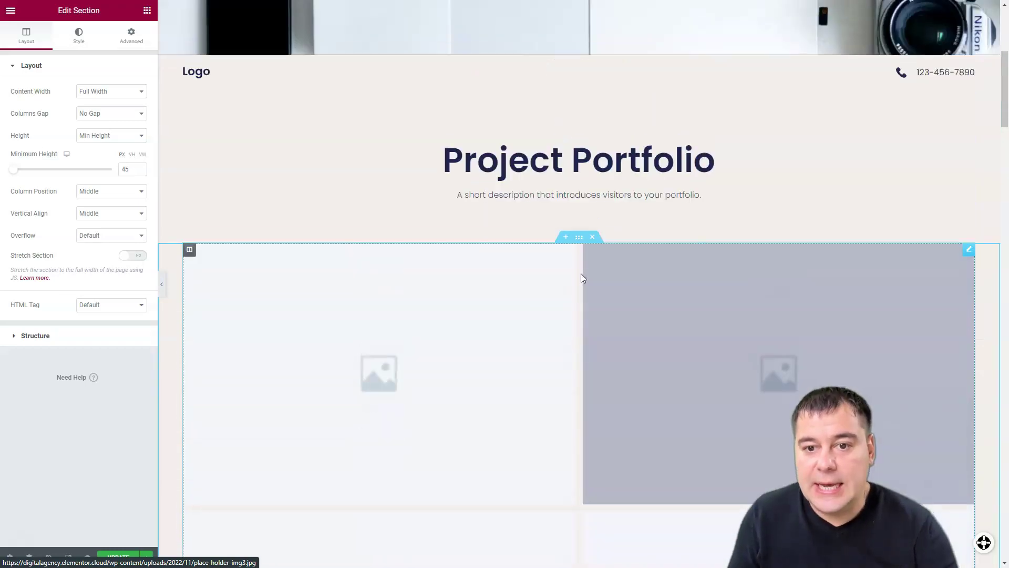
pyautogui.scroll(4, 582, 277)
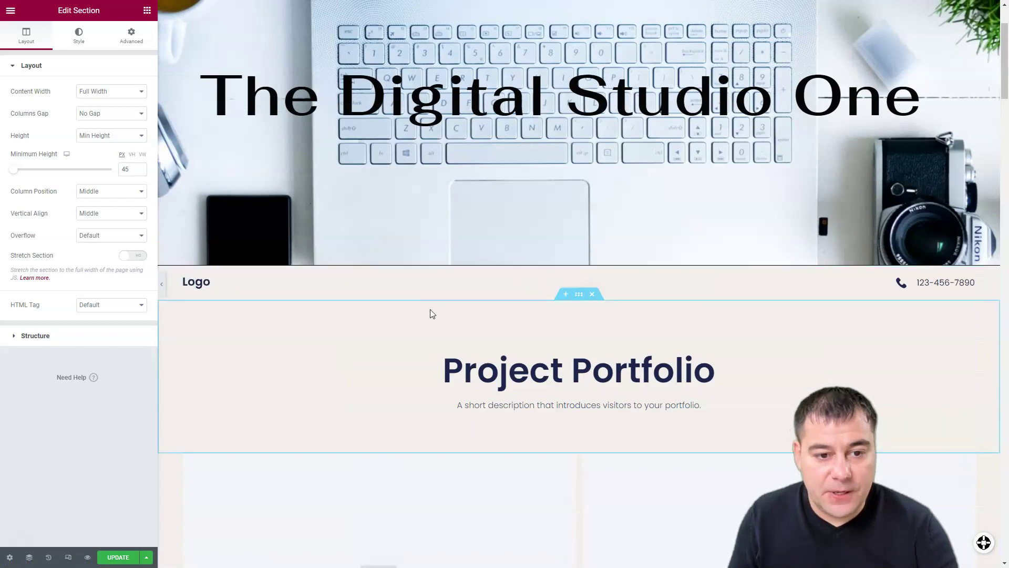
pyautogui.scroll(2, 439, 318)
pyautogui.scroll(-2, 447, 314)
pyautogui.scroll(2, 453, 312)
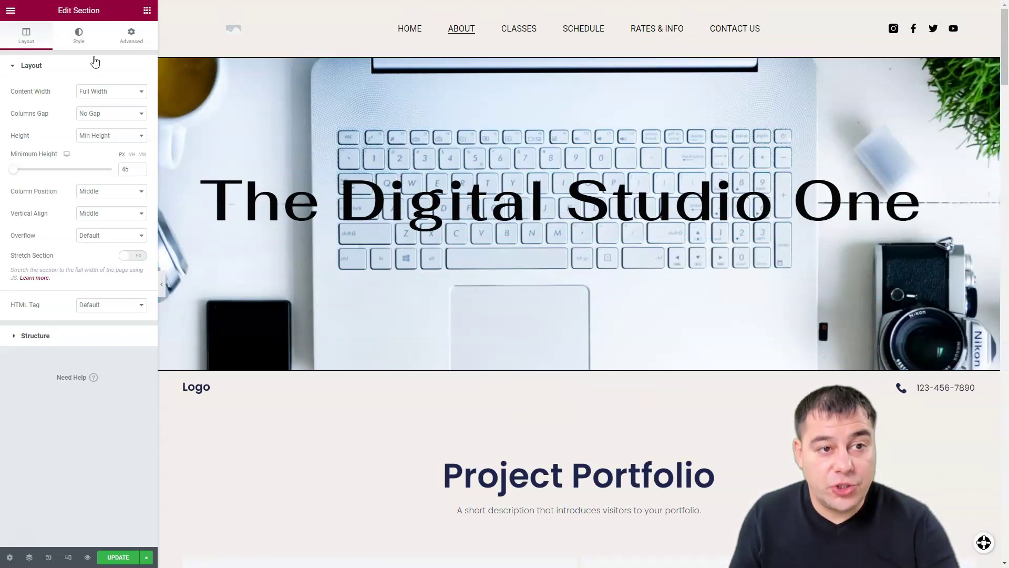
# - Return to the widget list and update the page to publish its changes
pyautogui.click(147, 11)
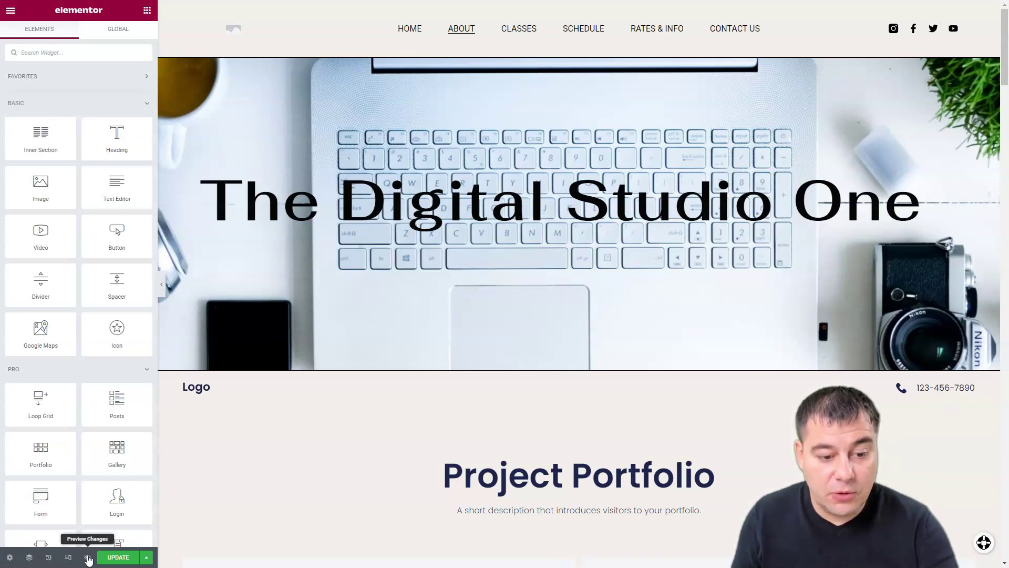
pyautogui.click(126, 561)
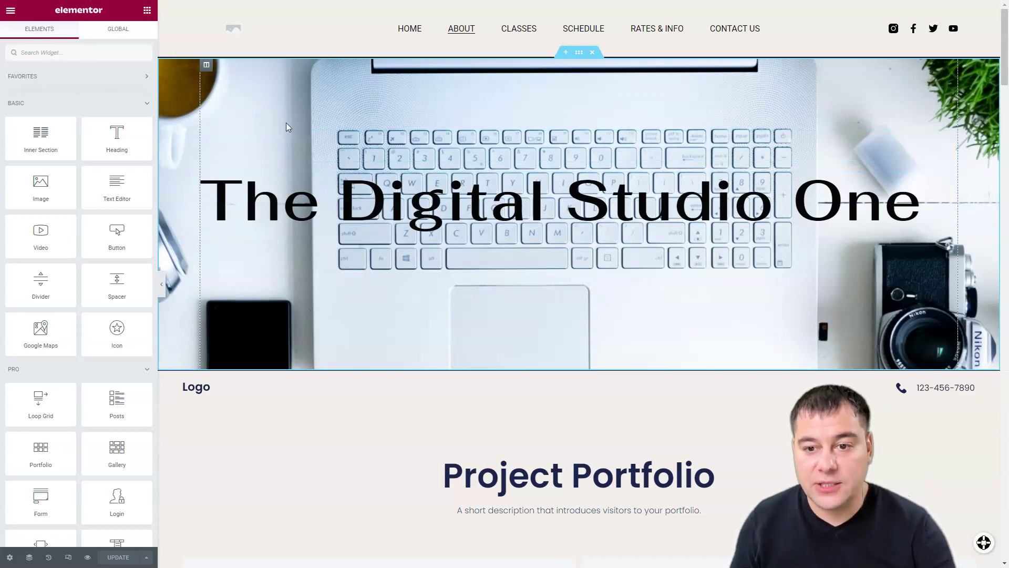
pyautogui.scroll(-2, 389, 412)
pyautogui.scroll(-1, 365, 395)
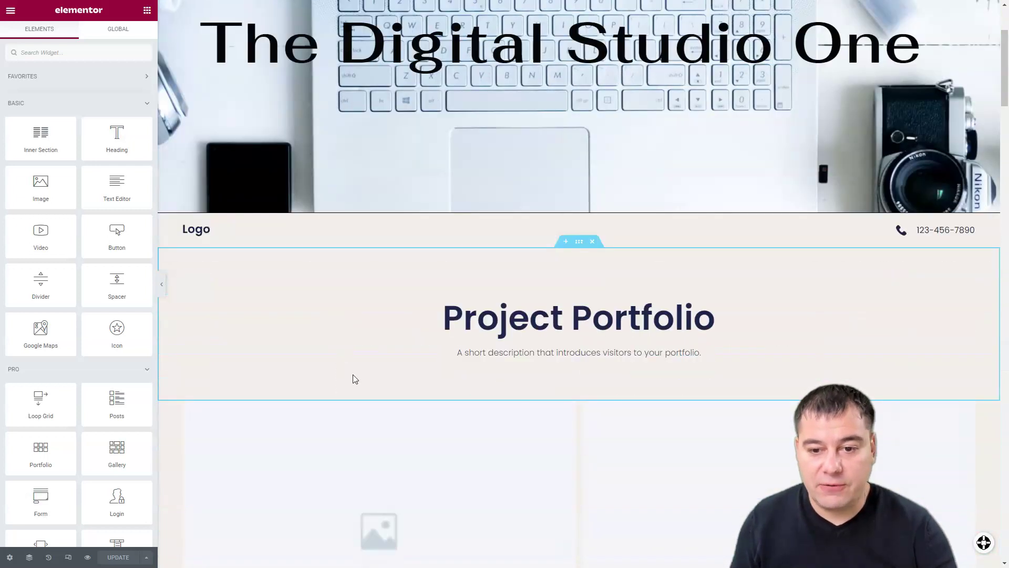
pyautogui.scroll(-3, 313, 361)
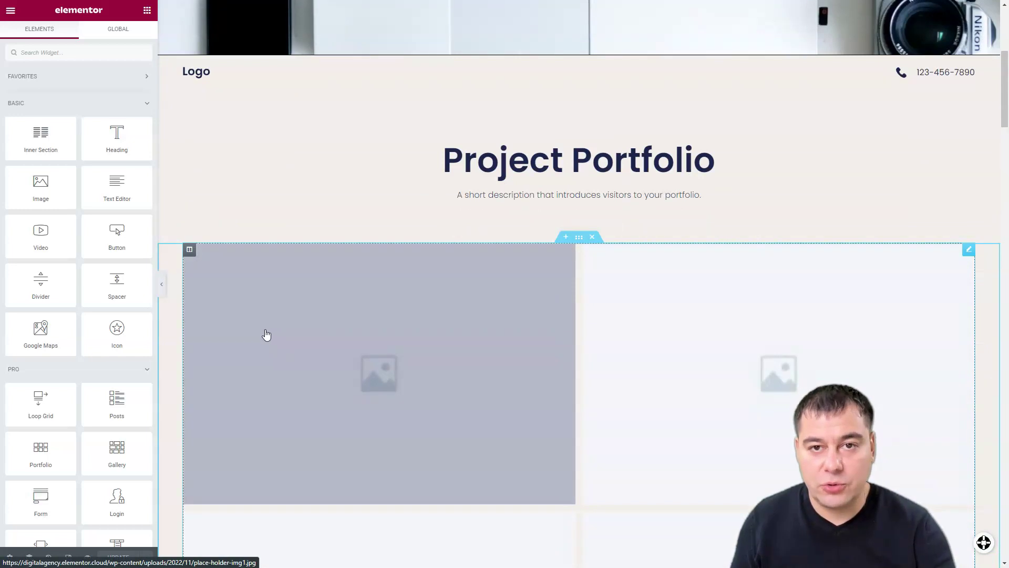
pyautogui.scroll(6, 266, 333)
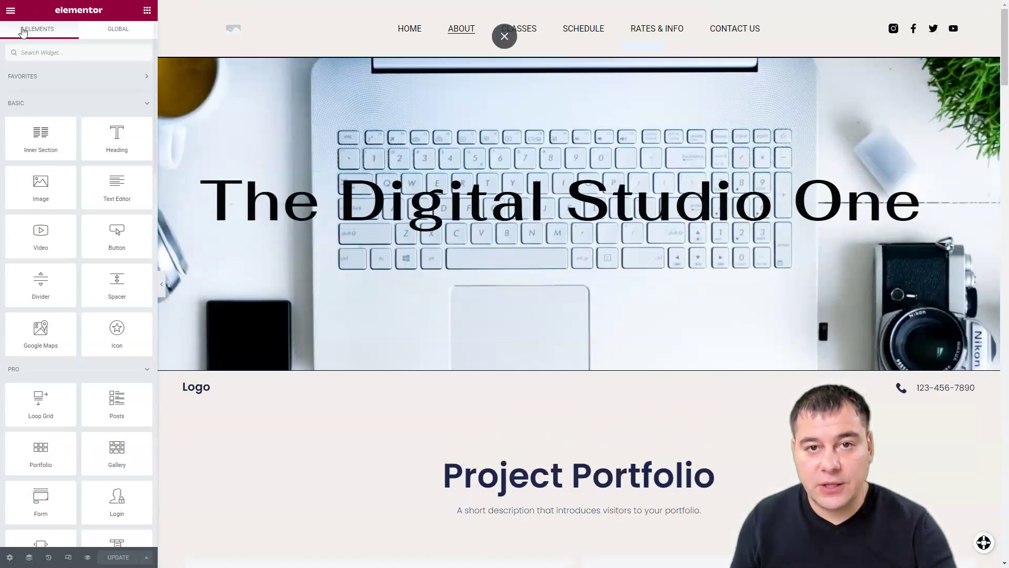
pyautogui.rightClick(33, 64)
pyautogui.click(71, 51)
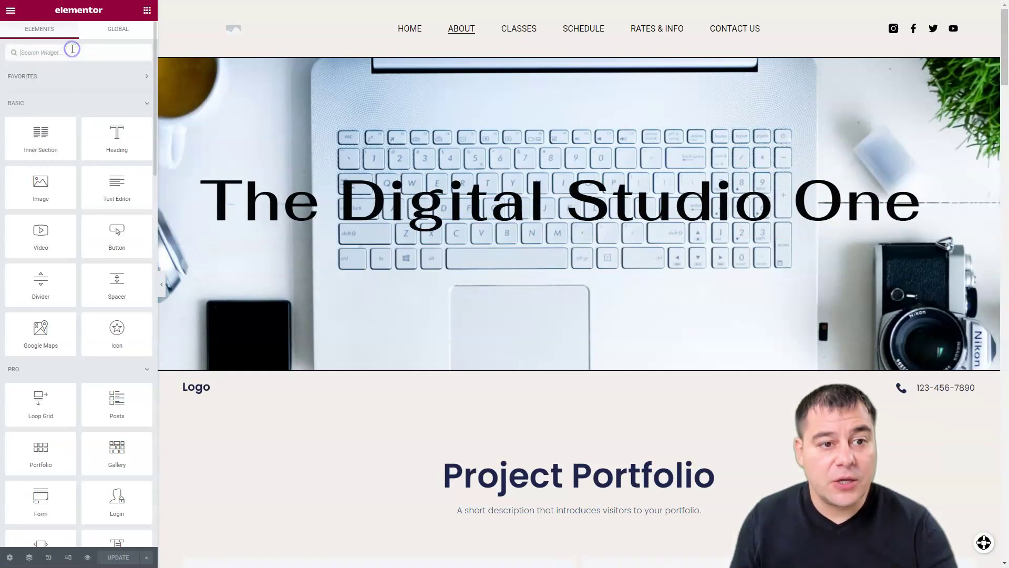